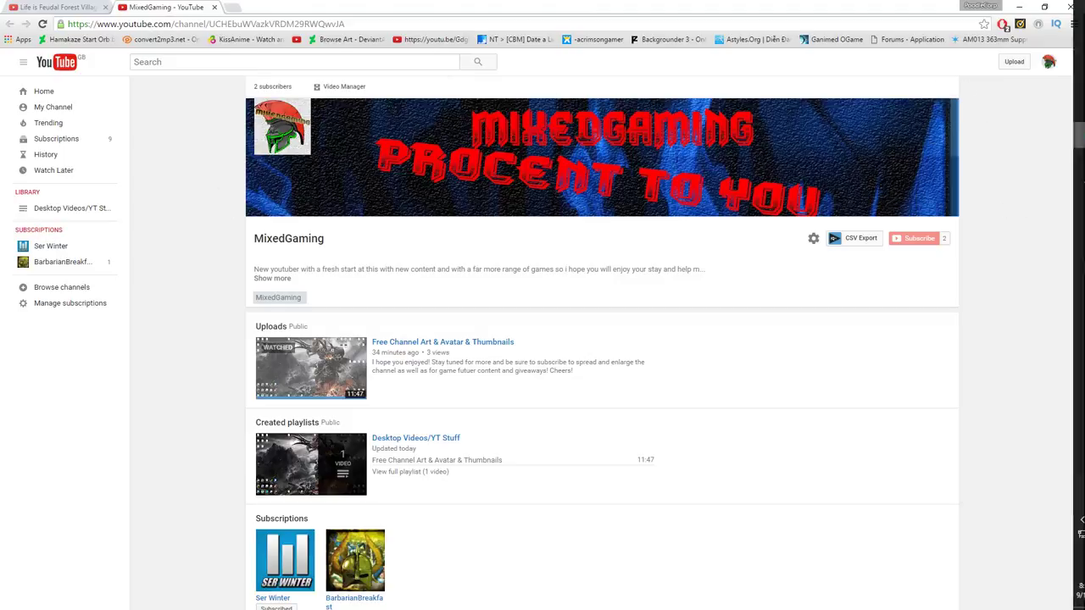
Switch to Photoshop and open OK&M, Vampier Counts Test, wallpaper, YT Channel Art and YT Channel Avatar from the PS Thumbnail folder
left_click(1066, 268)
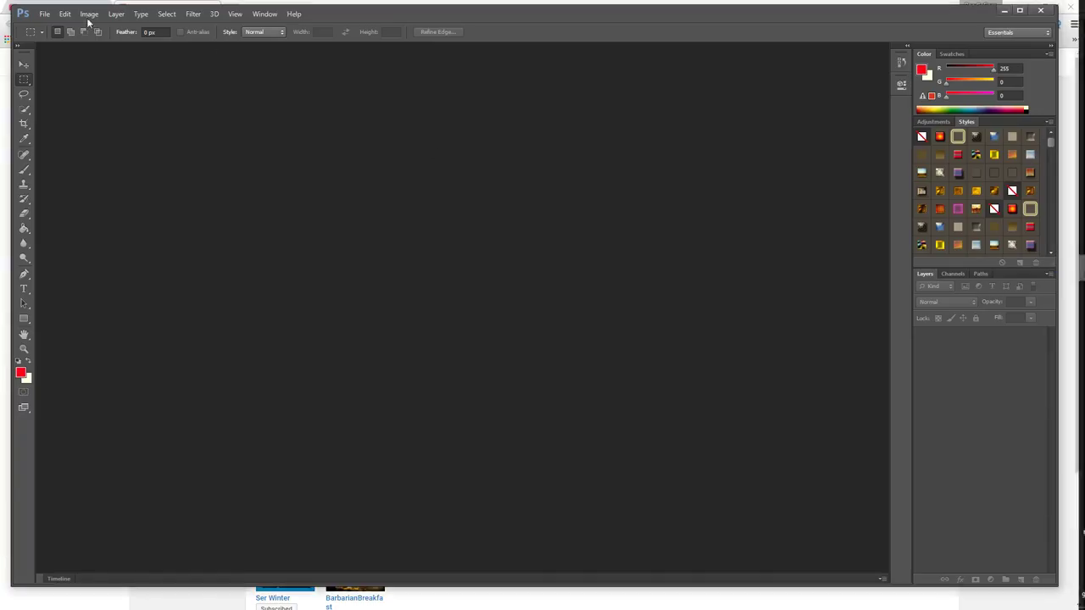
left_click(44, 14)
left_click(76, 37)
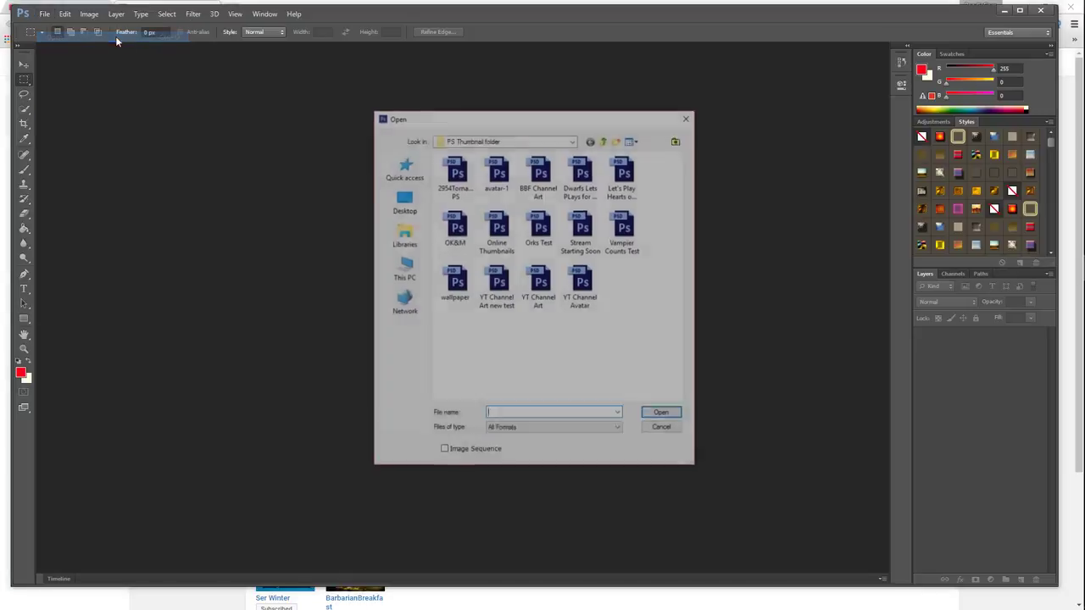
left_click_drag(632, 339, 514, 273)
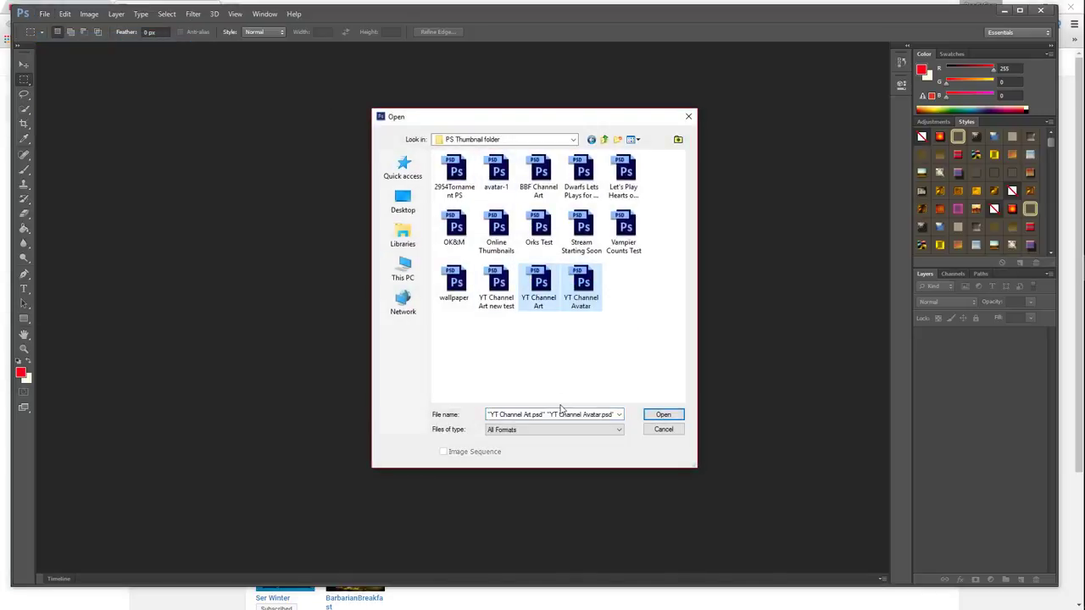
left_click(626, 231, "ctrl")
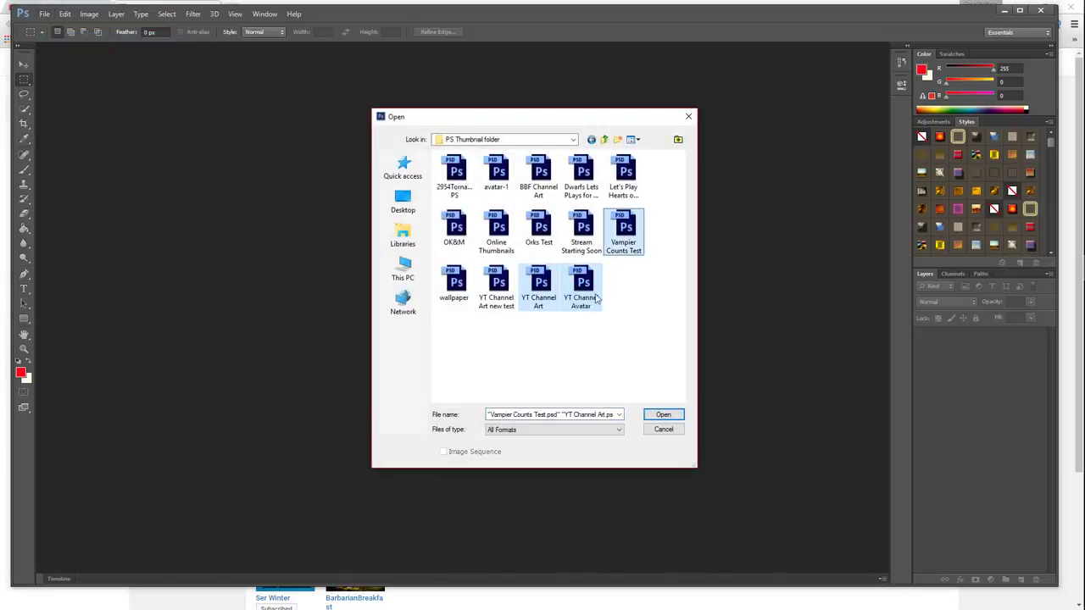
left_click(452, 293, "ctrl")
left_click(455, 227, "ctrl")
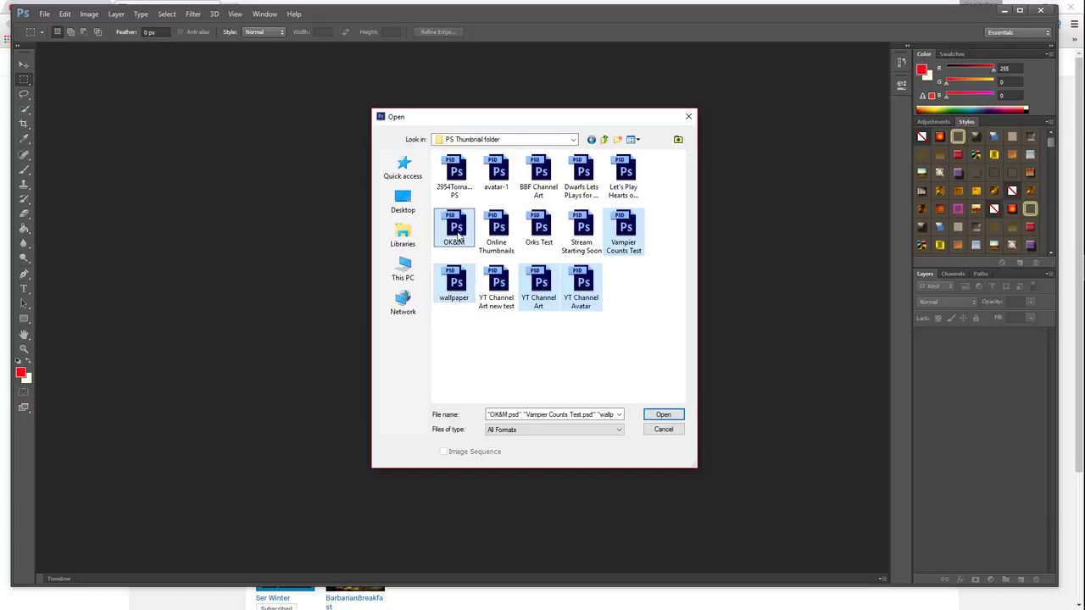
left_click(653, 417)
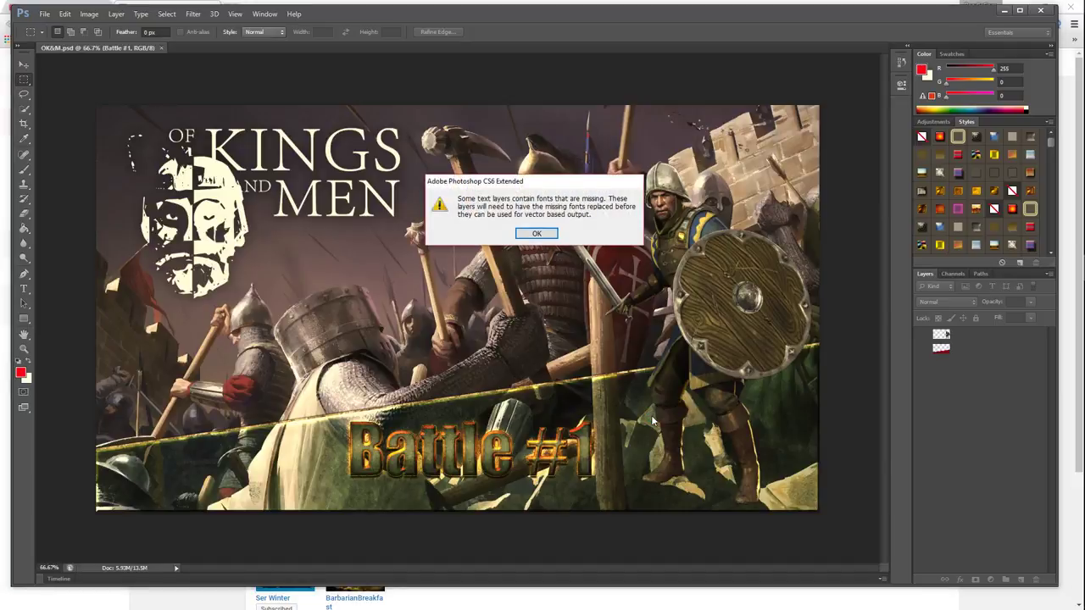
left_click(536, 233)
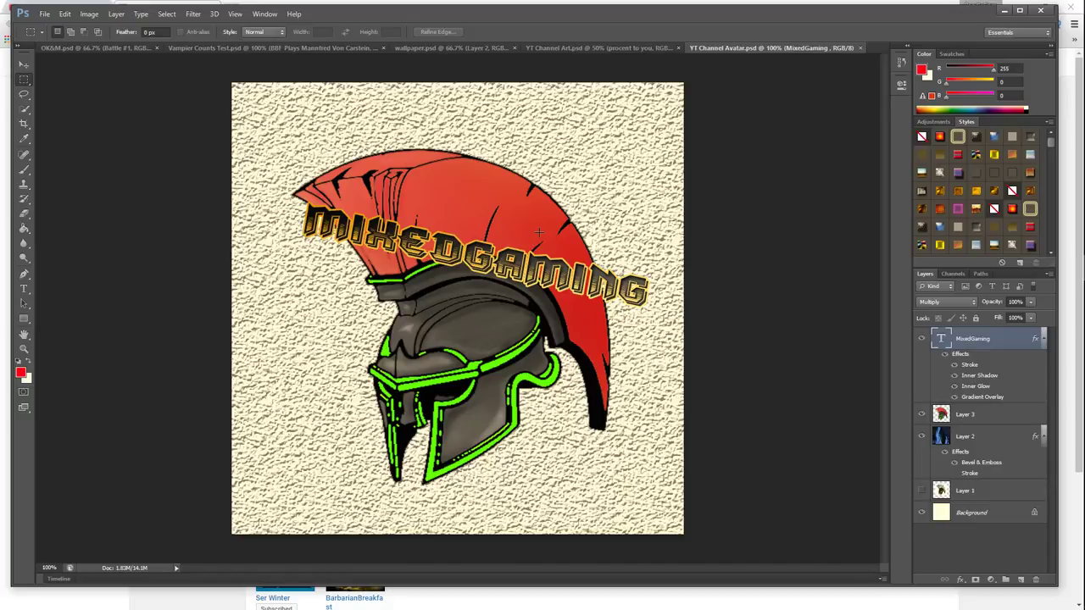
Move the MixedGaming text up to the top of the helmet's crest and give it the glossy dark red-orange layer style
left_click(24, 65)
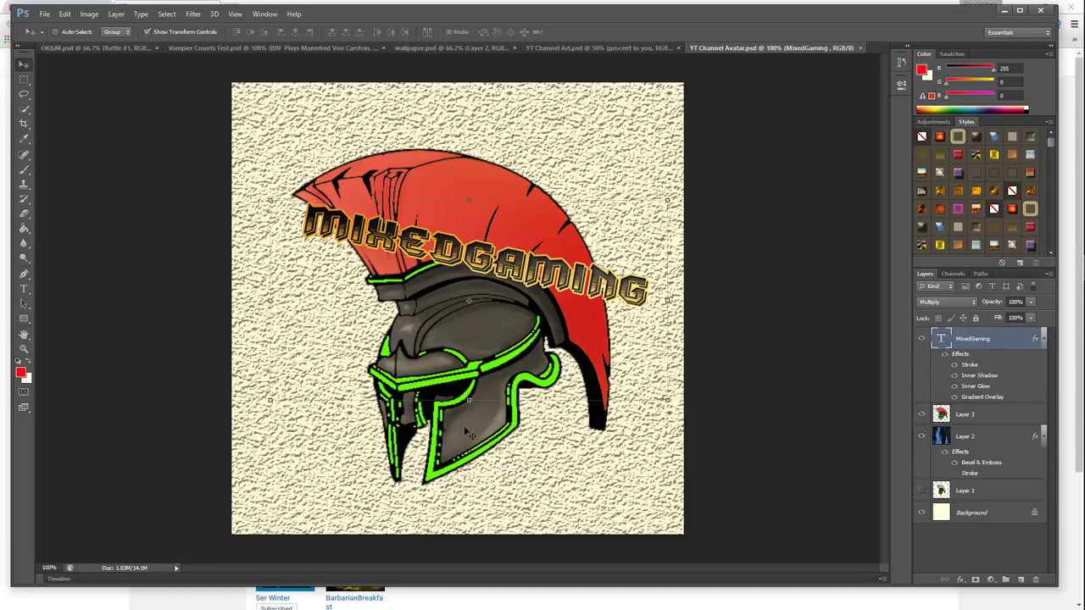
left_click_drag(529, 280, 518, 194)
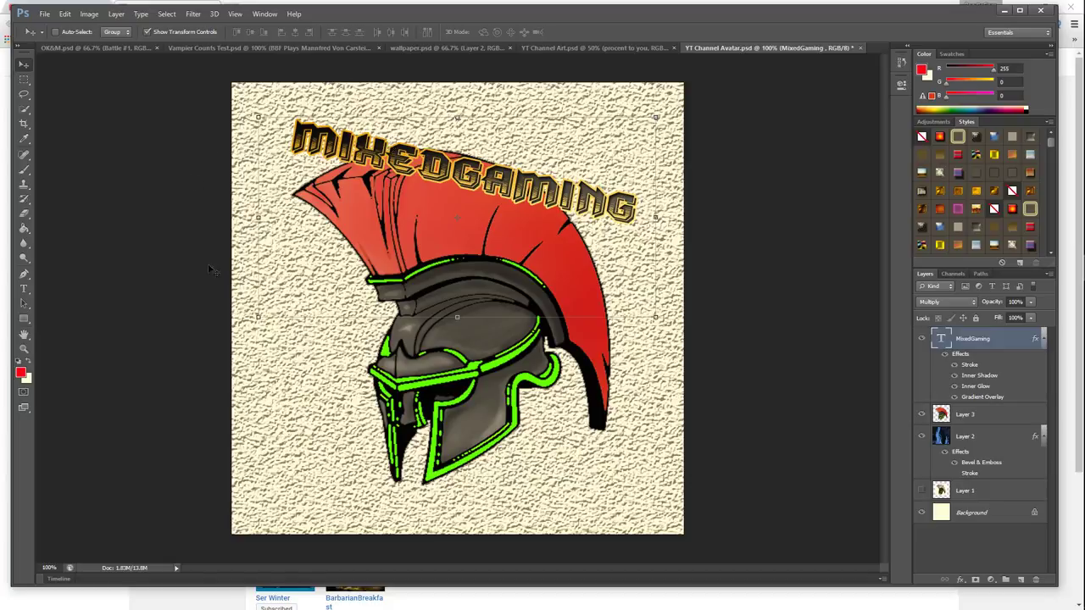
scroll(982, 195, "down", 3)
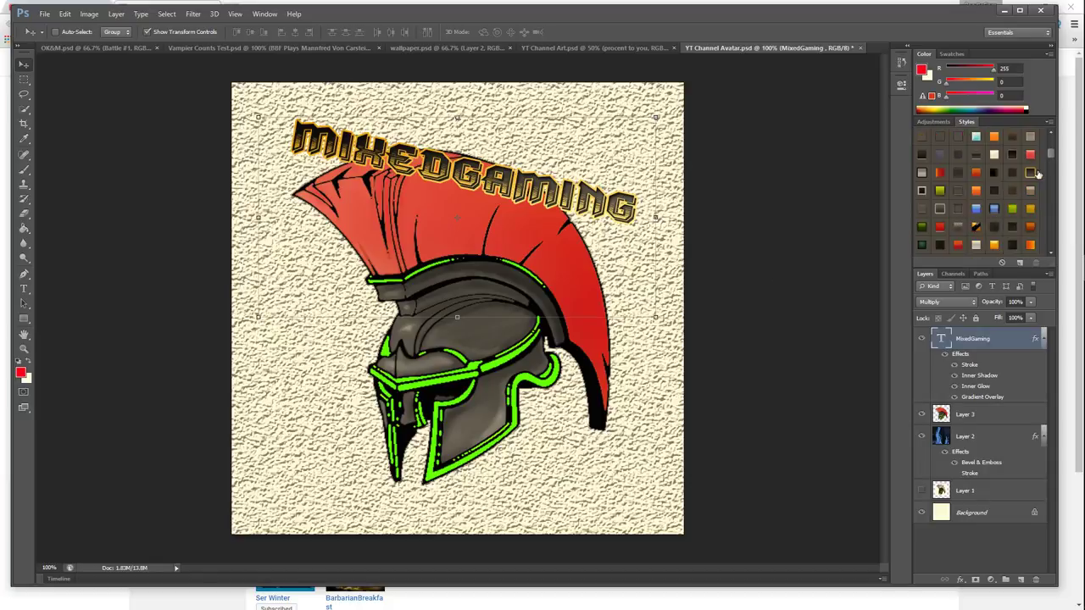
key("ctrl+z")
left_click(976, 227)
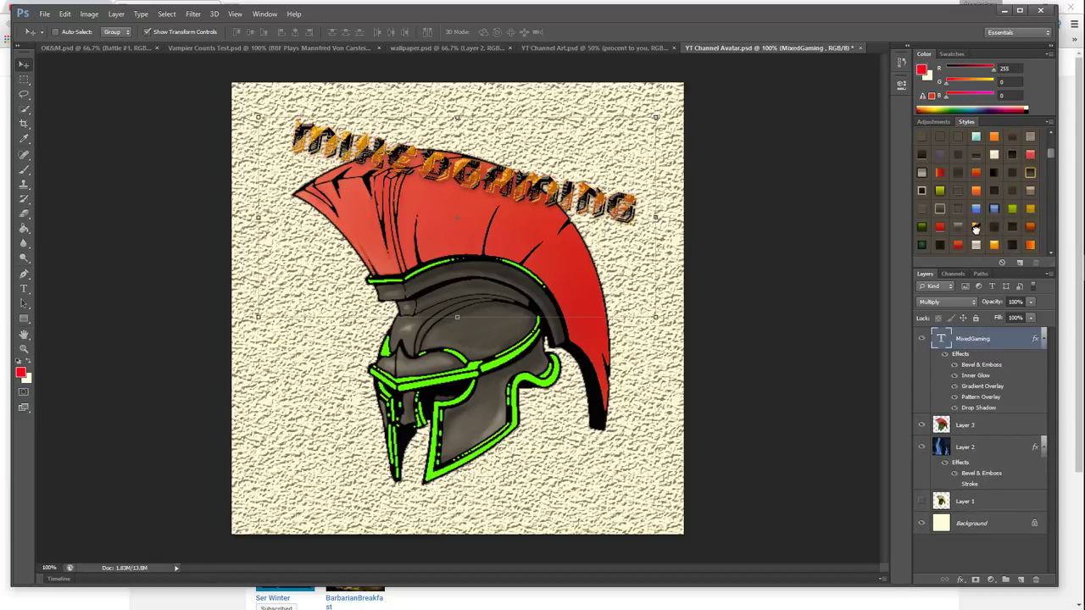
scroll(976, 229, "down", 1)
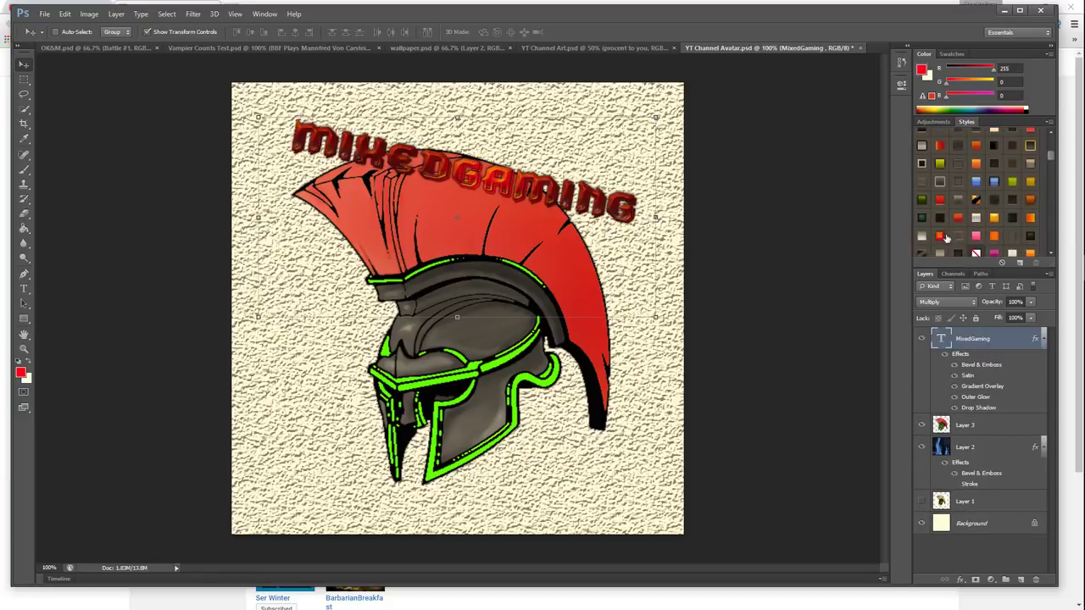
left_click(940, 236)
Switch to Chrome and look over the MixedGaming YouTube channel's banner, avatar and uploads
left_click(833, 3)
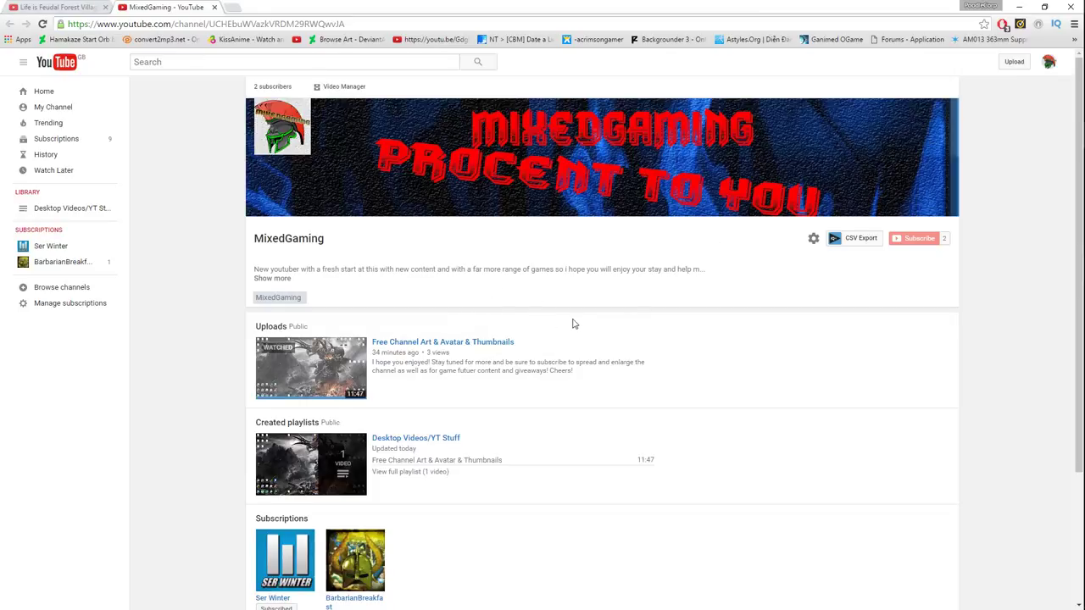
scroll(559, 330, "down", 2)
scroll(555, 335, "up", 2)
left_click(100, 5)
left_click(124, 6)
mouse_move(1068, 304)
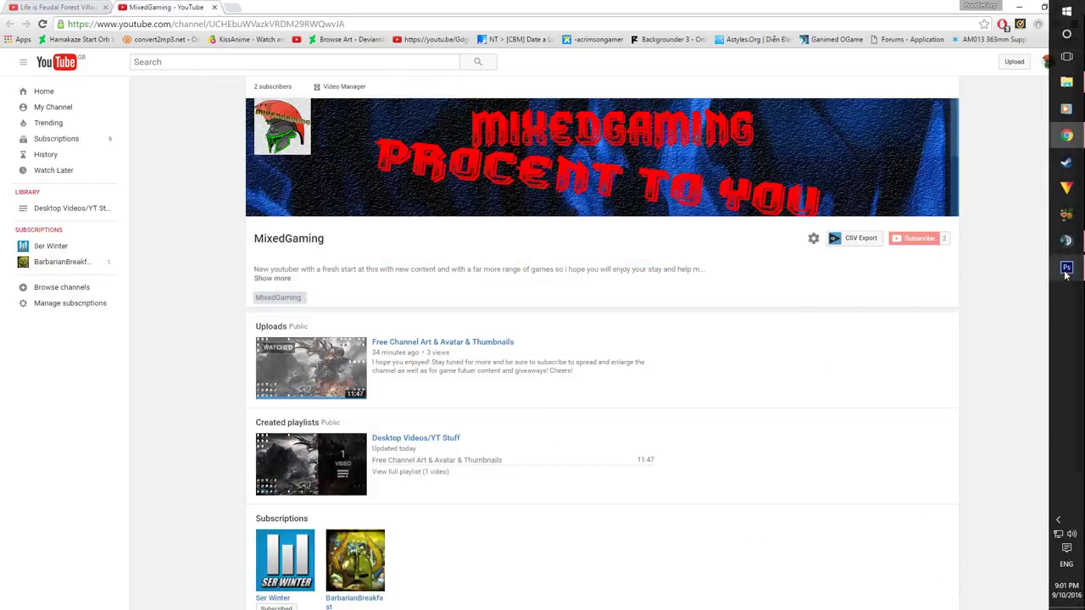
Return to Photoshop, enlarge the MixedGaming text to about 161% width and 179% height, and reposition it across the crest
left_click(1066, 268)
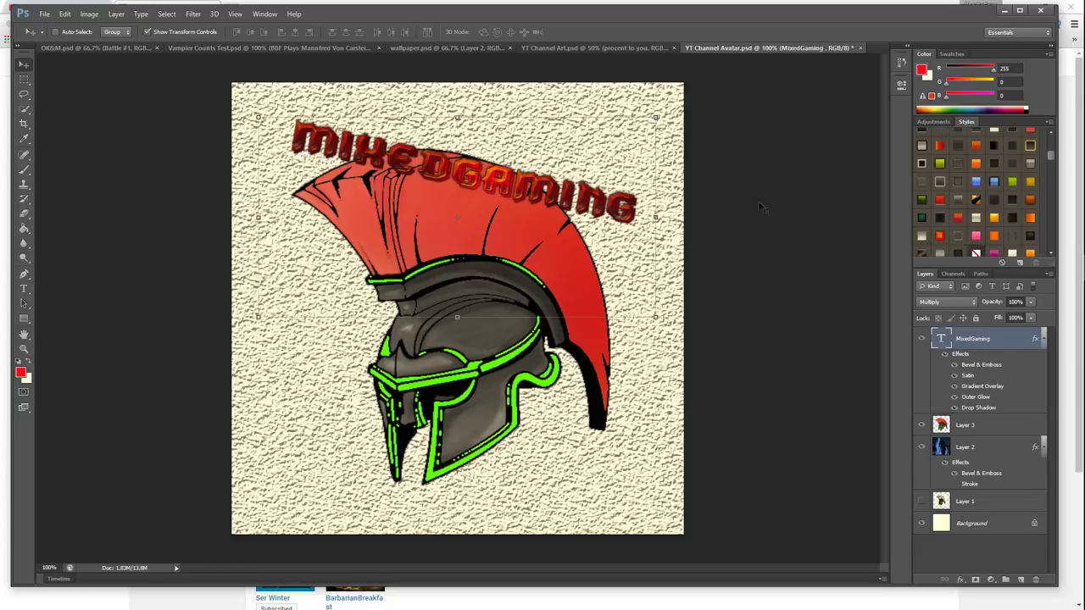
left_click_drag(420, 167, 393, 146)
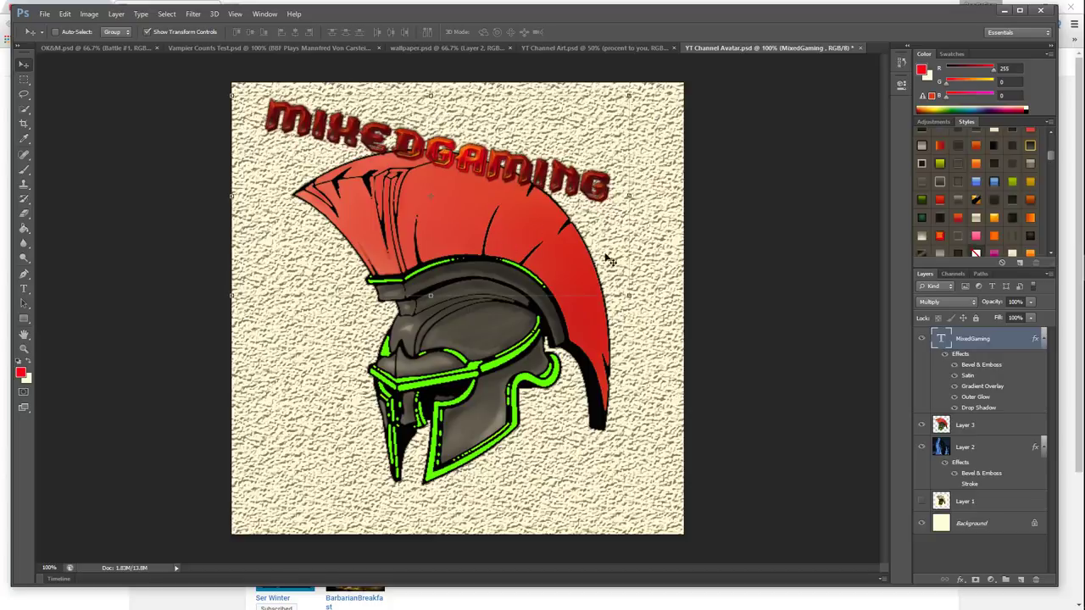
left_click_drag(631, 294, 874, 475)
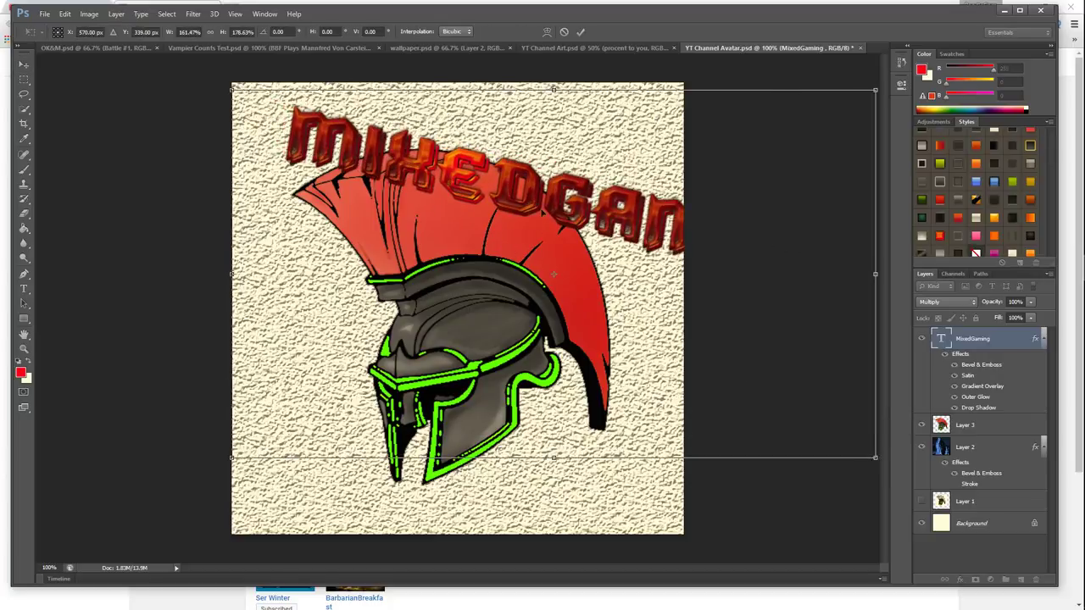
left_click_drag(506, 197, 354, 170)
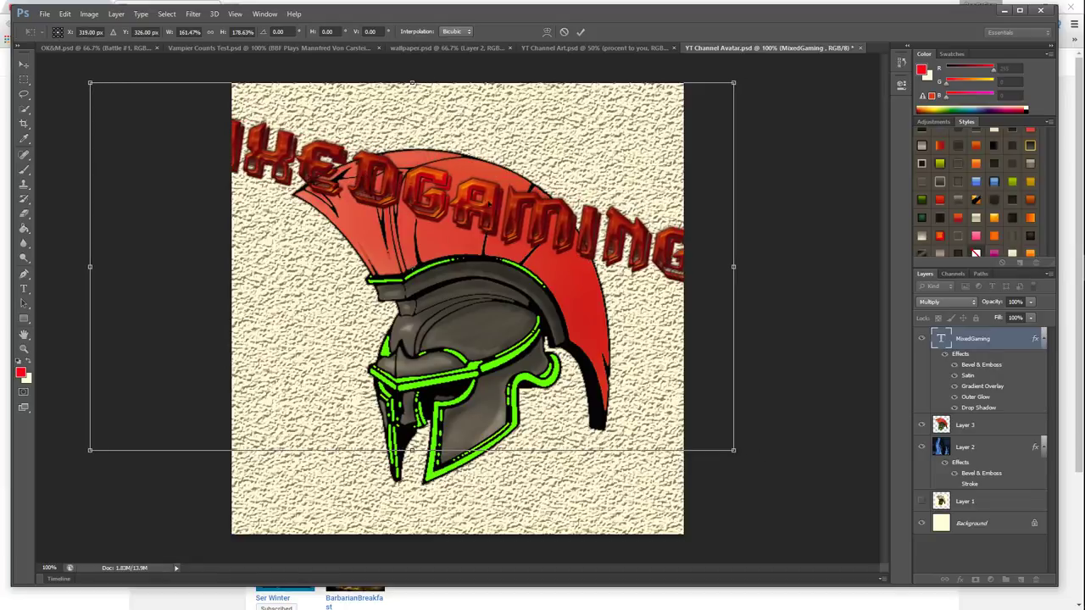
left_click_drag(489, 204, 459, 185)
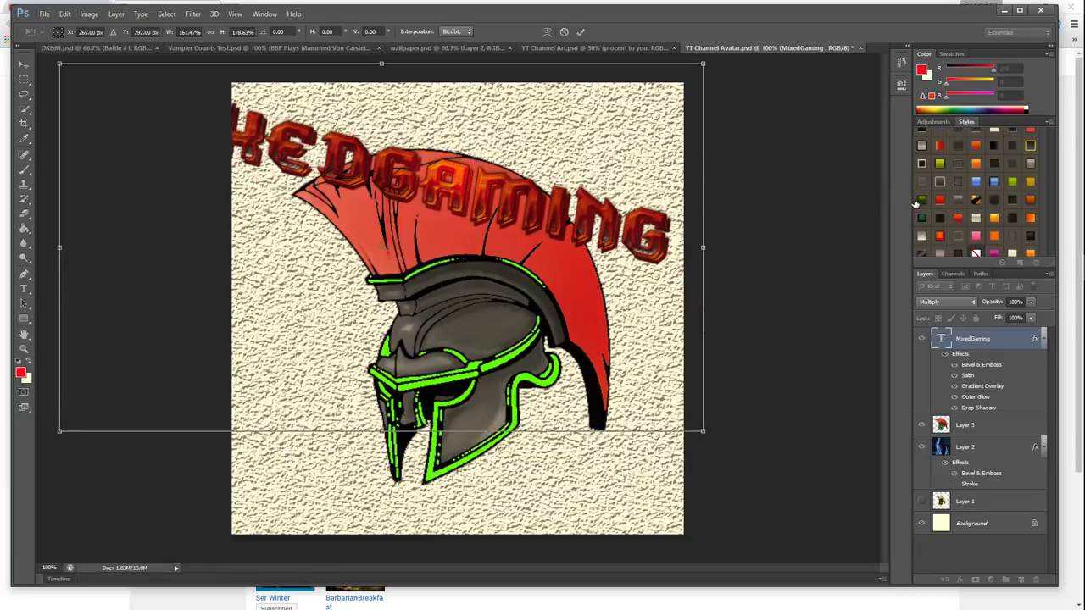
left_click(581, 31)
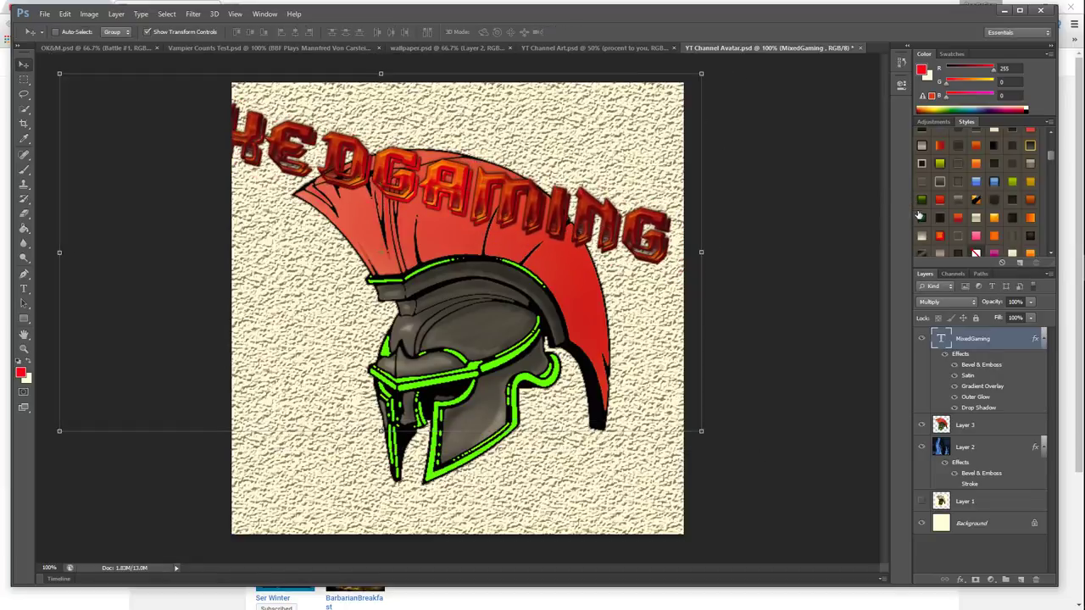
Try the dark green and glossy red-orange styles on the MixedGaming text, shifting the text slightly to the right
left_click(921, 201)
left_click_drag(551, 246, 591, 239)
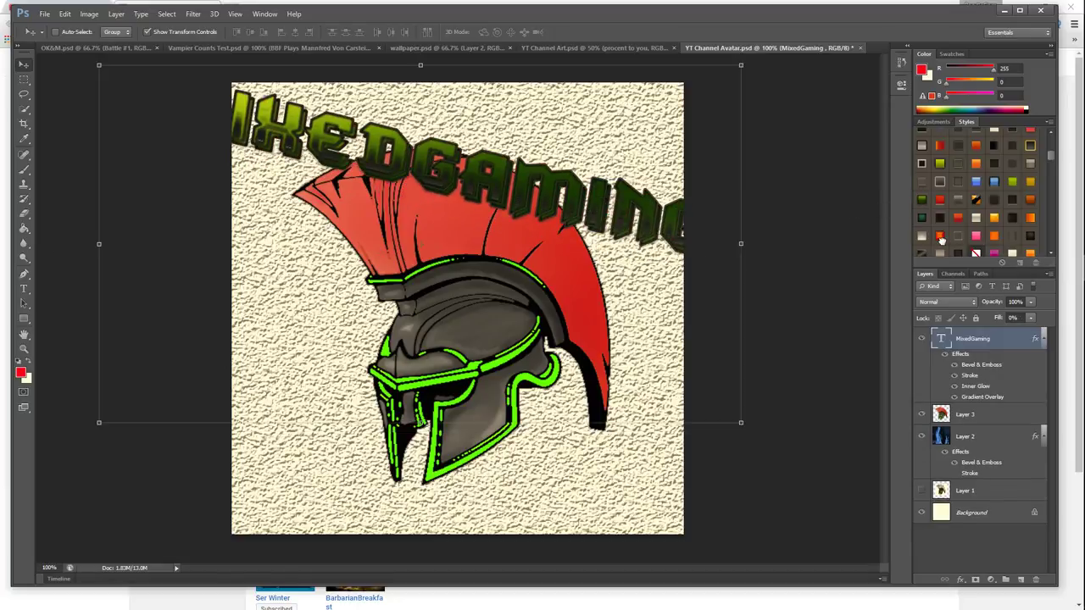
left_click(939, 237)
Try further preset styles on the MixedGaming text, including the pink and the light blue ones
scroll(974, 221, "down", 2)
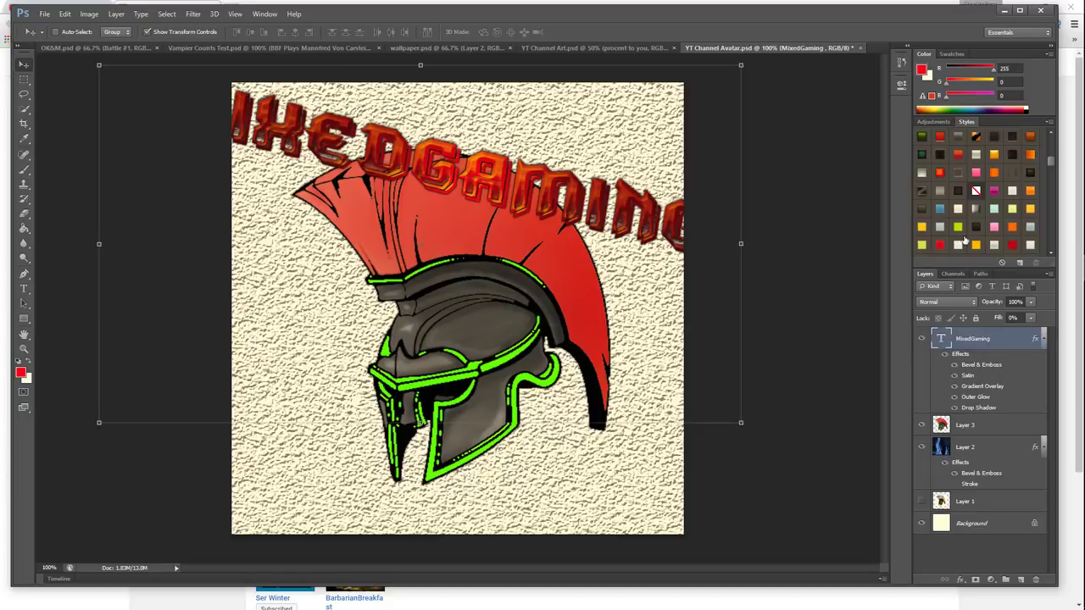
left_click(976, 229)
left_click(993, 227)
scroll(979, 241, "down", 2)
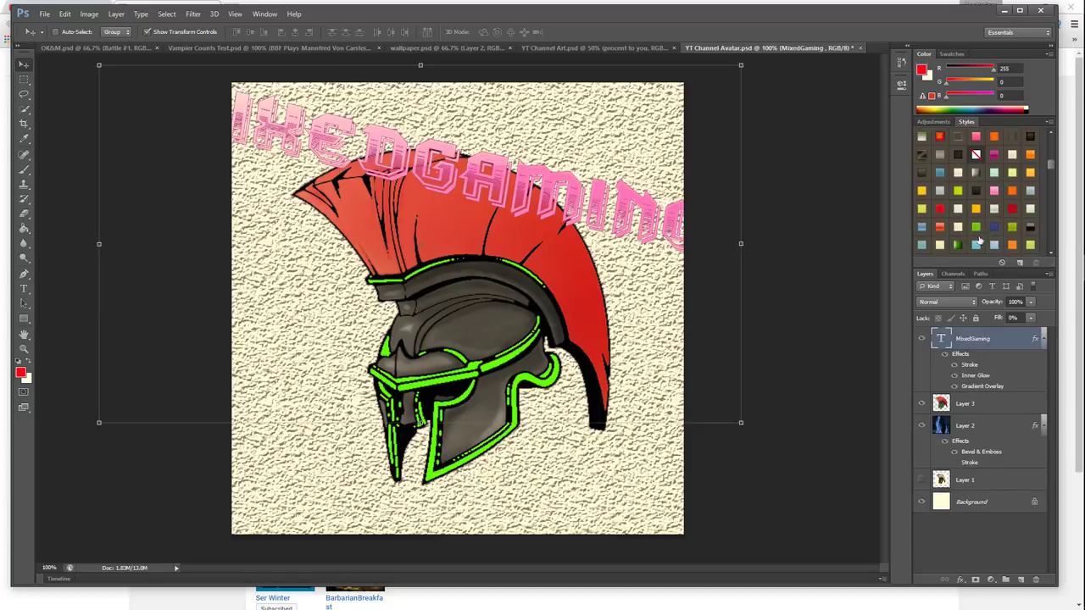
left_click(957, 245)
left_click(994, 245)
Try the orange, dark grey and glowing lime green preset styles on the MixedGaming text
scroll(1002, 241, "down", 2)
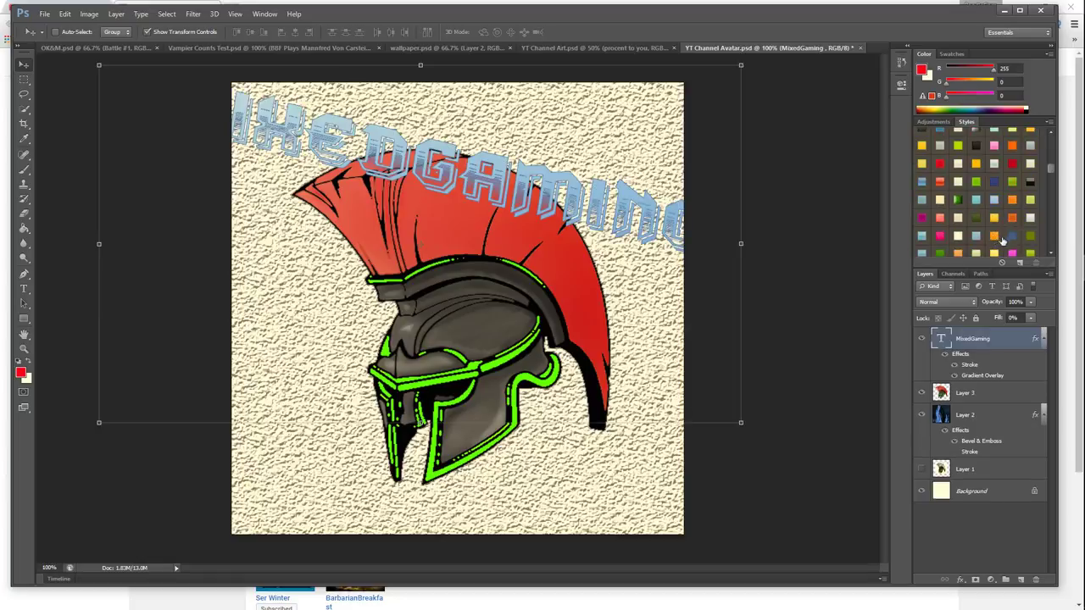
left_click(1000, 240)
scroll(999, 229, "down", 2)
left_click(1030, 208)
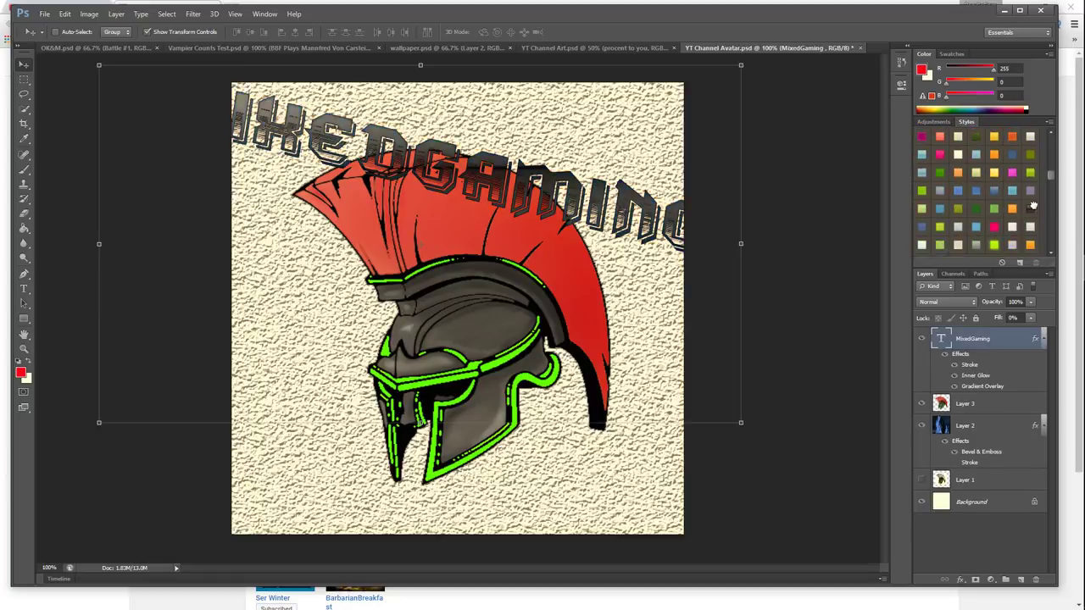
left_click(993, 245)
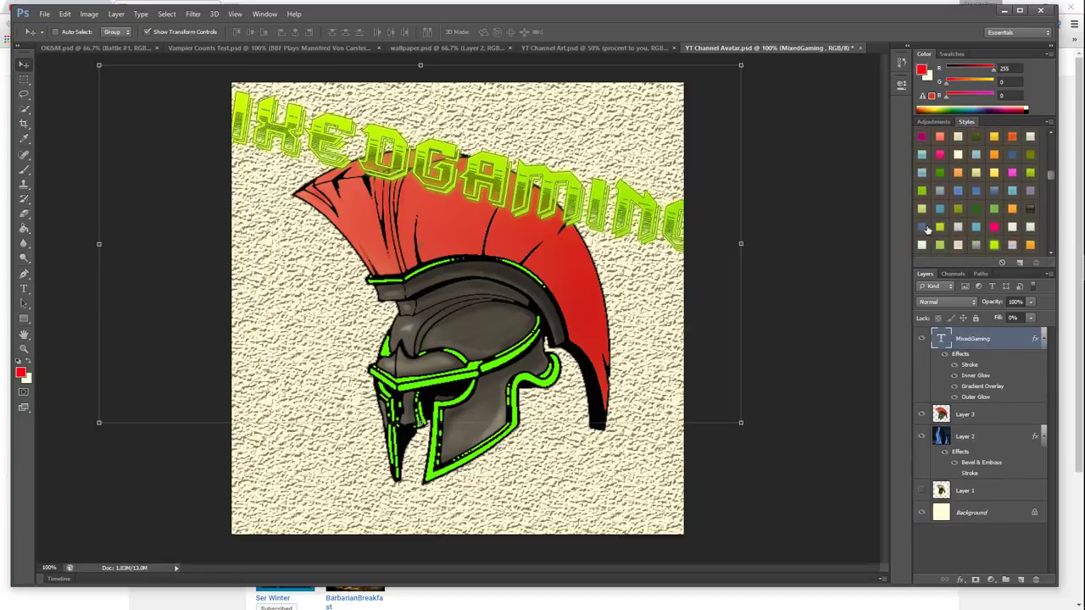
Try the yellow, black-and-white patterned and bright red preset styles on the MixedGaming text
left_click(922, 227)
scroll(932, 224, "down", 3)
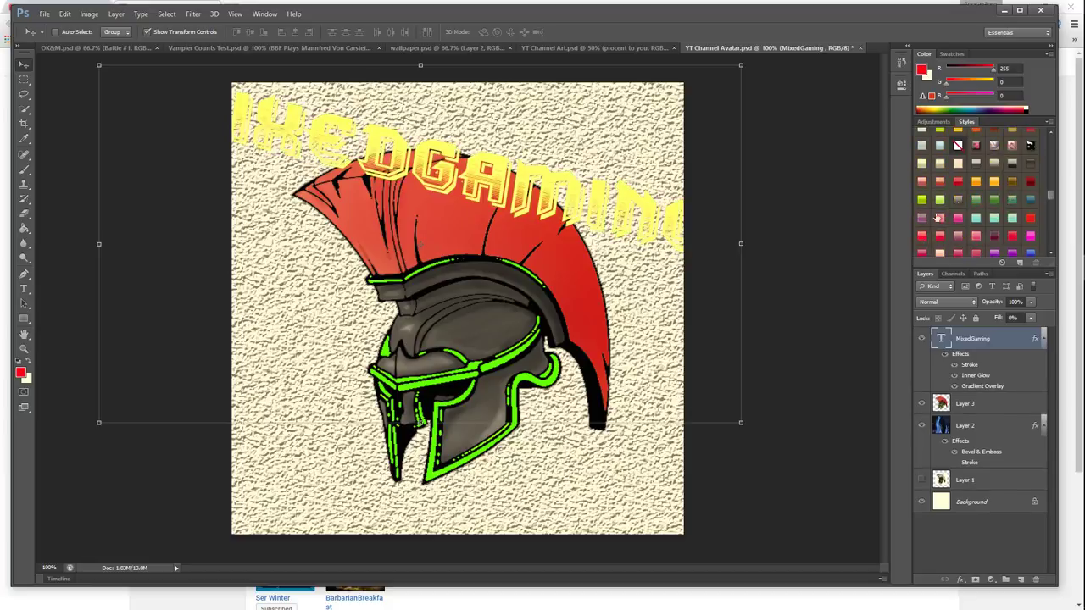
left_click(1029, 146)
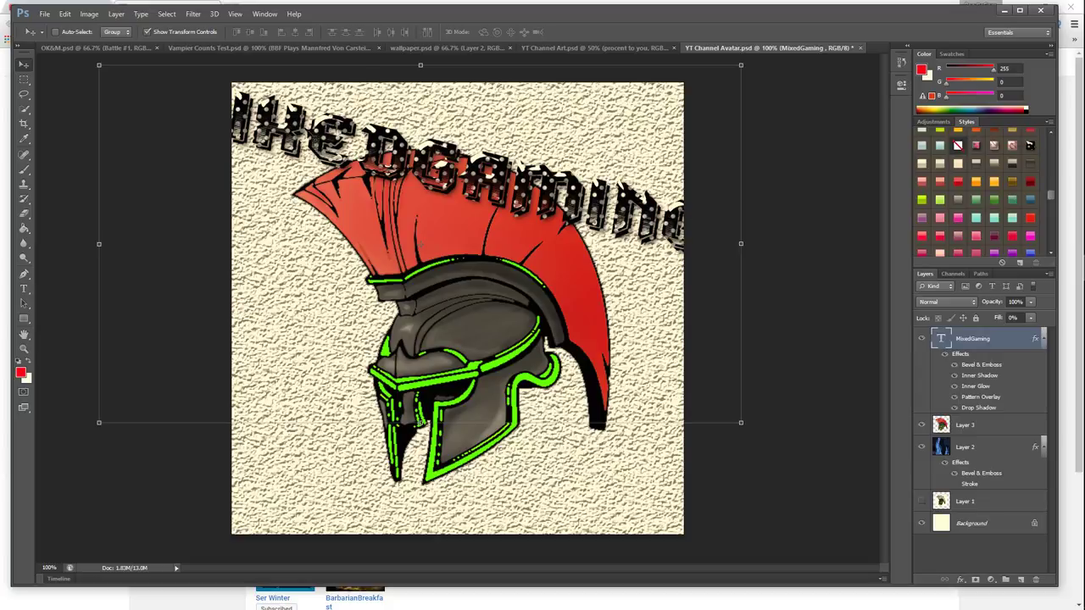
scroll(948, 218, "down", 1)
left_click(939, 235)
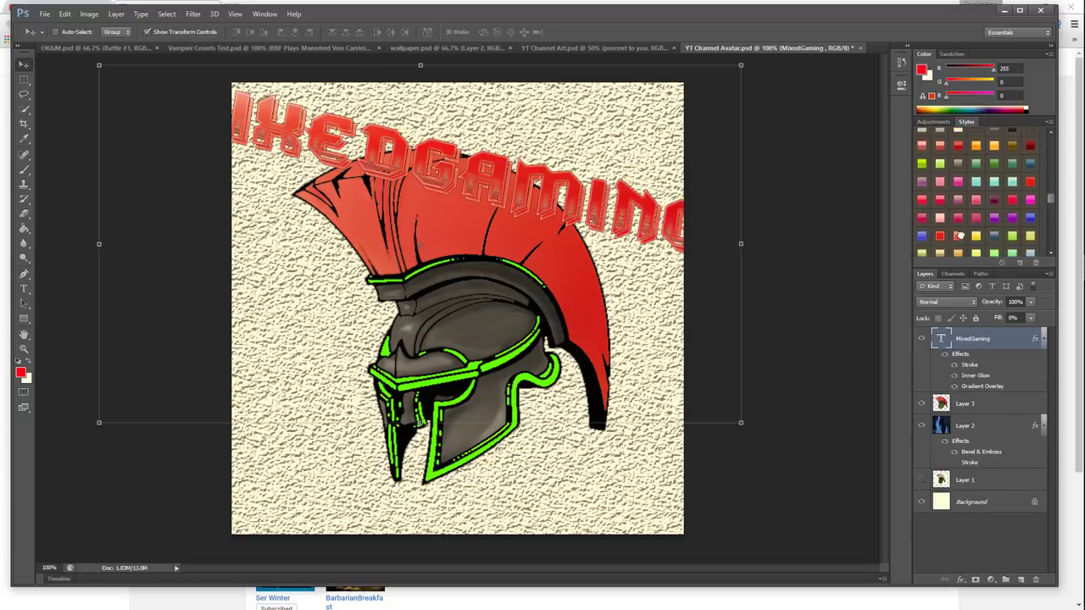
Try the dark red, dark green and green-framed preset styles on the MixedGaming text
scroll(995, 233, "down", 3)
left_click(938, 244)
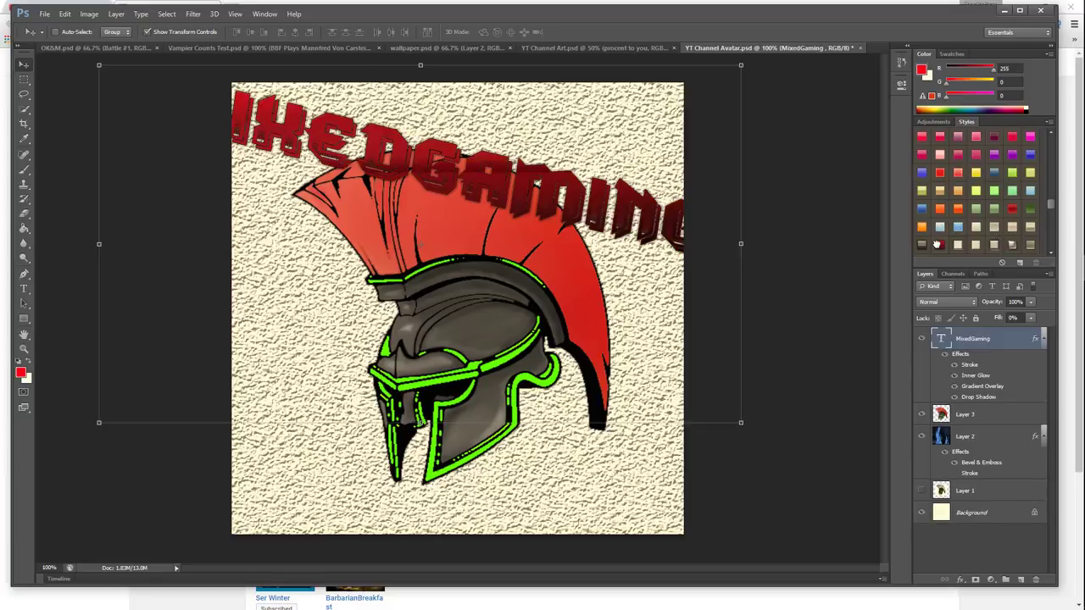
left_click(1022, 211)
scroll(1025, 212, "down", 2)
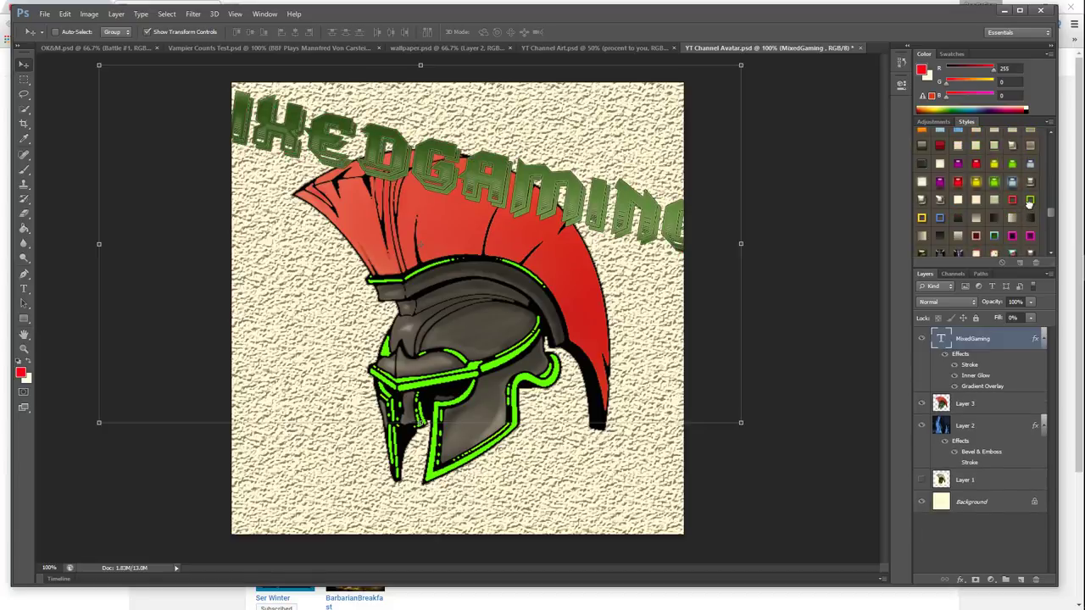
left_click(1029, 207)
Try the two blood-splattered styles on the MixedGaming text and move the text lower across the crest
scroll(1030, 206, "down", 1)
left_click(993, 227)
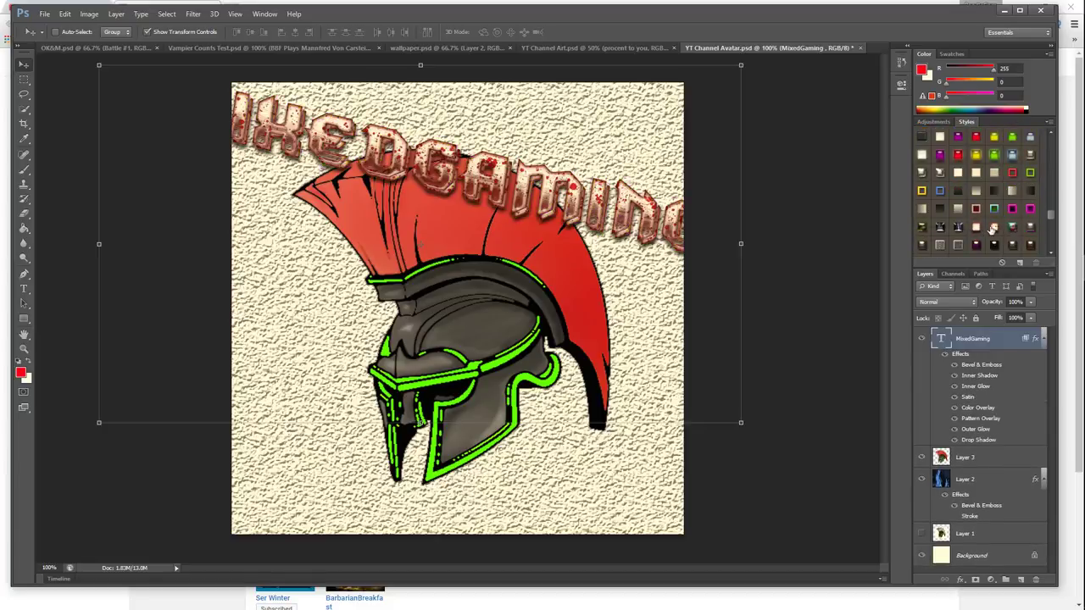
left_click(977, 228)
left_click_drag(469, 171, 487, 176)
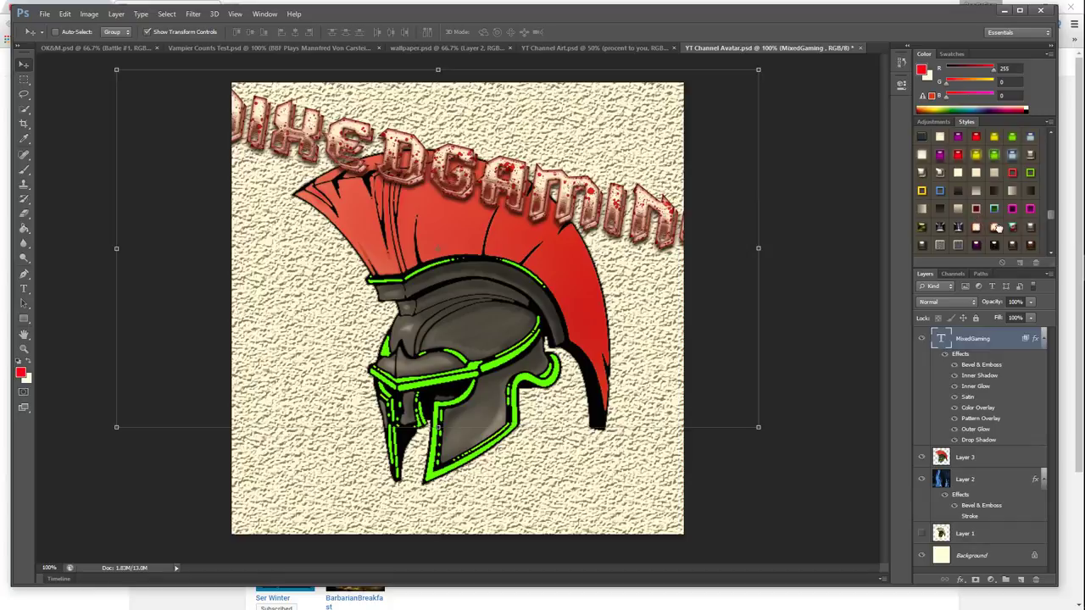
left_click(994, 227)
left_click_drag(555, 178, 519, 214)
Try the multicoloured patterned style on the MixedGaming text, and apply the glossy black style with white highlights
left_click(1013, 226)
left_click(1030, 245)
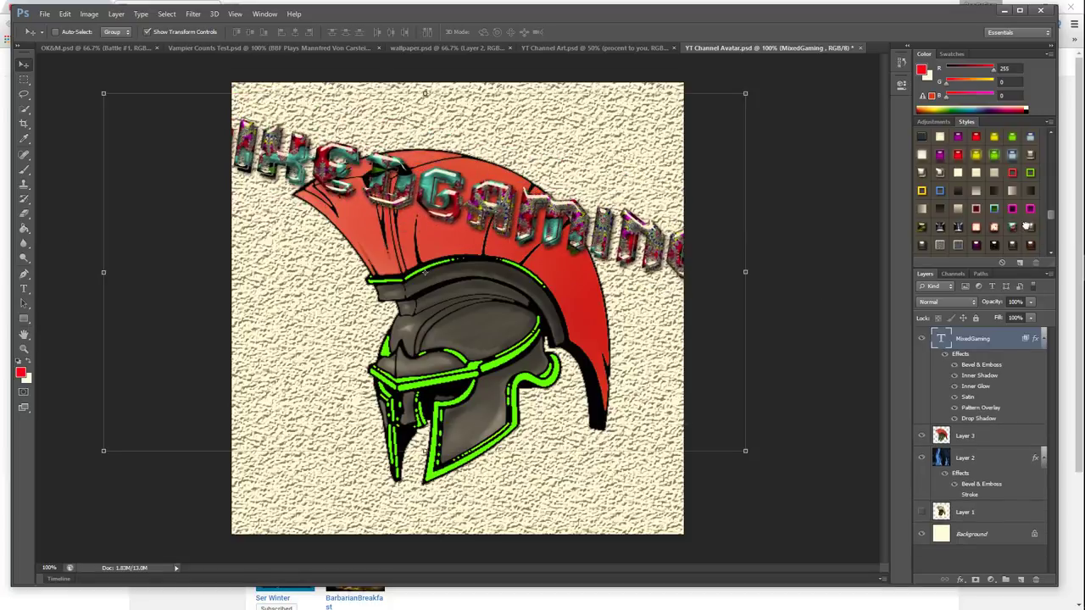
left_click(1014, 245)
left_click(996, 246)
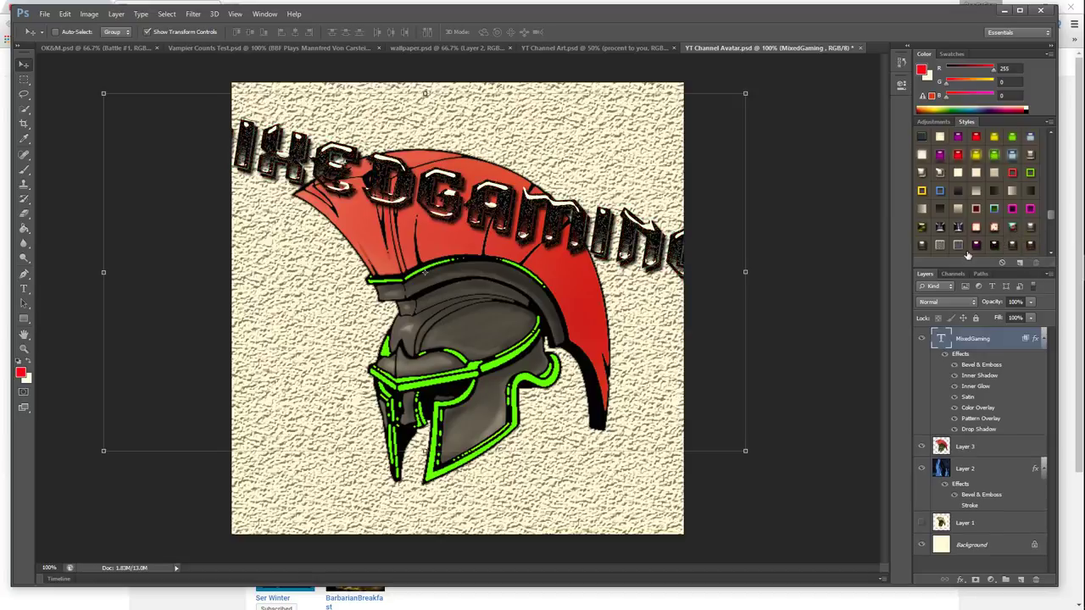
Try the glossy dark red patterned style on the MixedGaming text and shift the text slightly across the crest
left_click(941, 247)
left_click(921, 245)
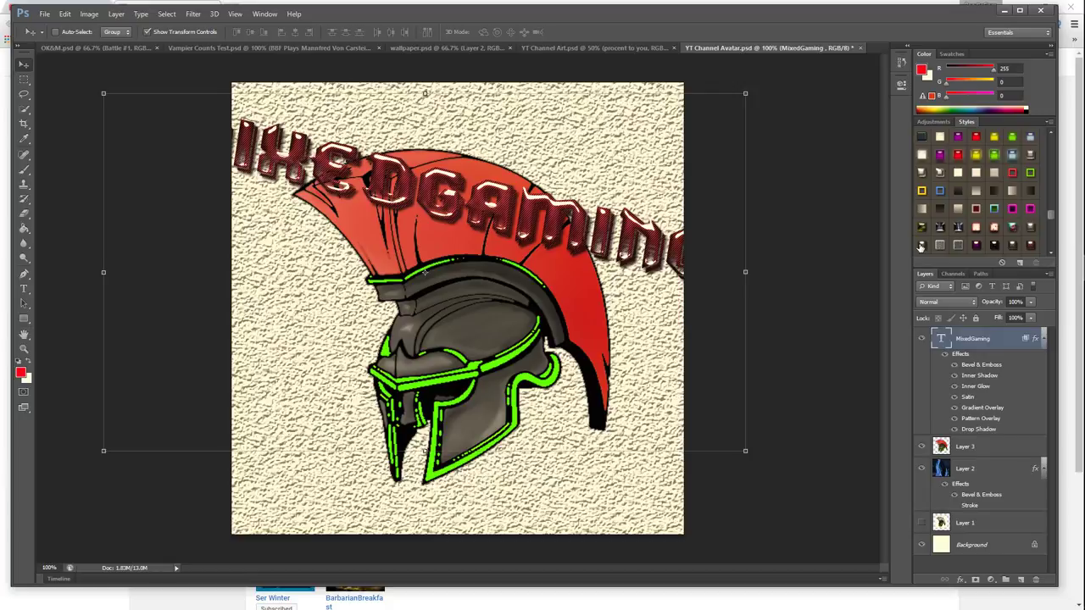
left_click_drag(425, 272, 596, 230)
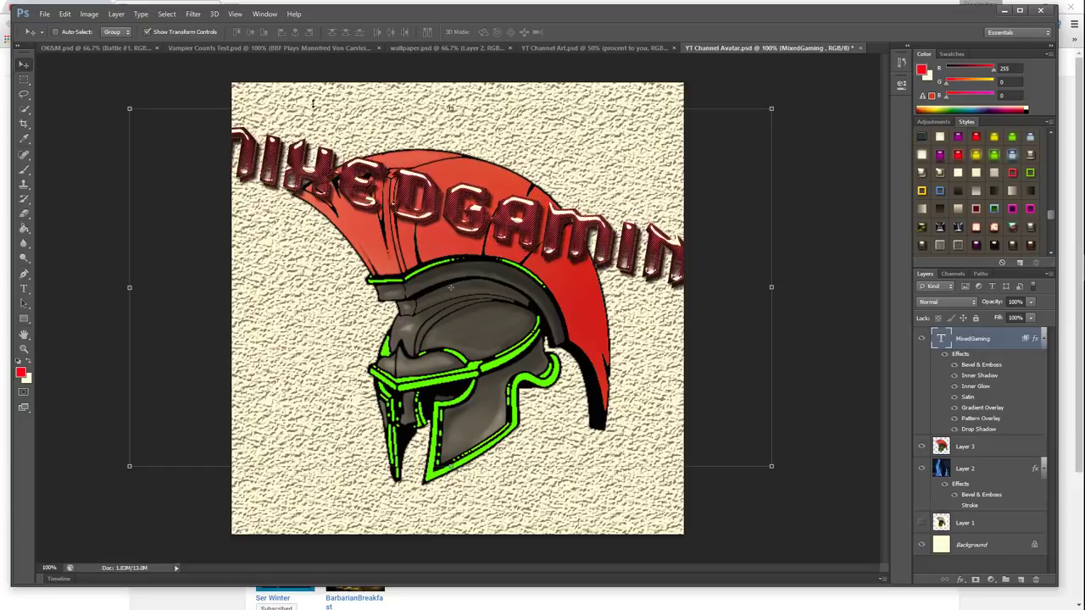
Undo the recent text moves and style change, restoring the glossy black MixedGaming text above the crest
key("ctrl+z")
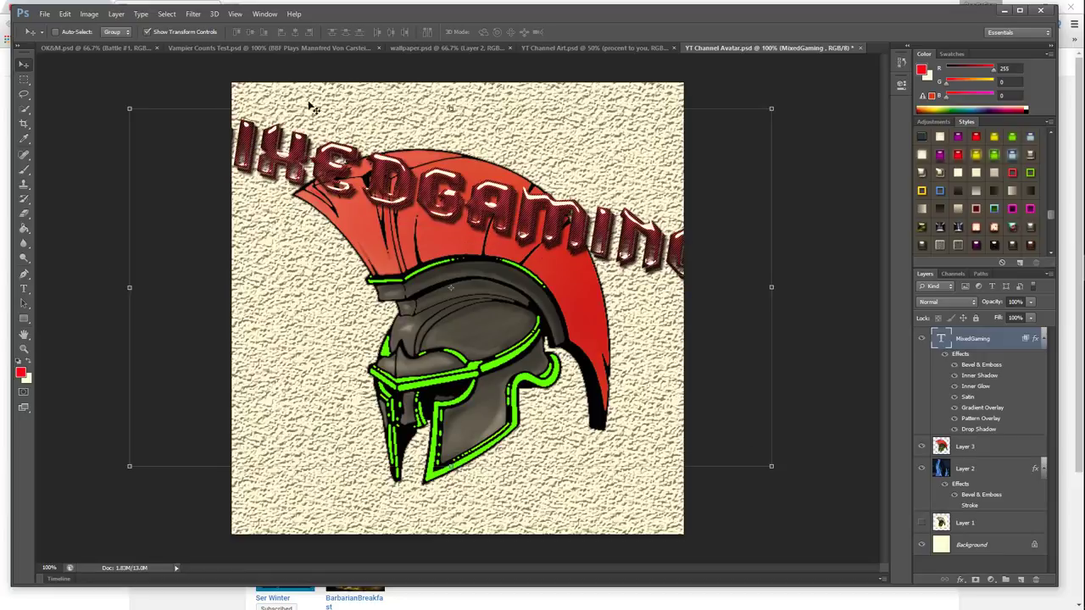
key("ctrl+z")
key("ctrl+alt+z")
key("ctrl+alt+z")
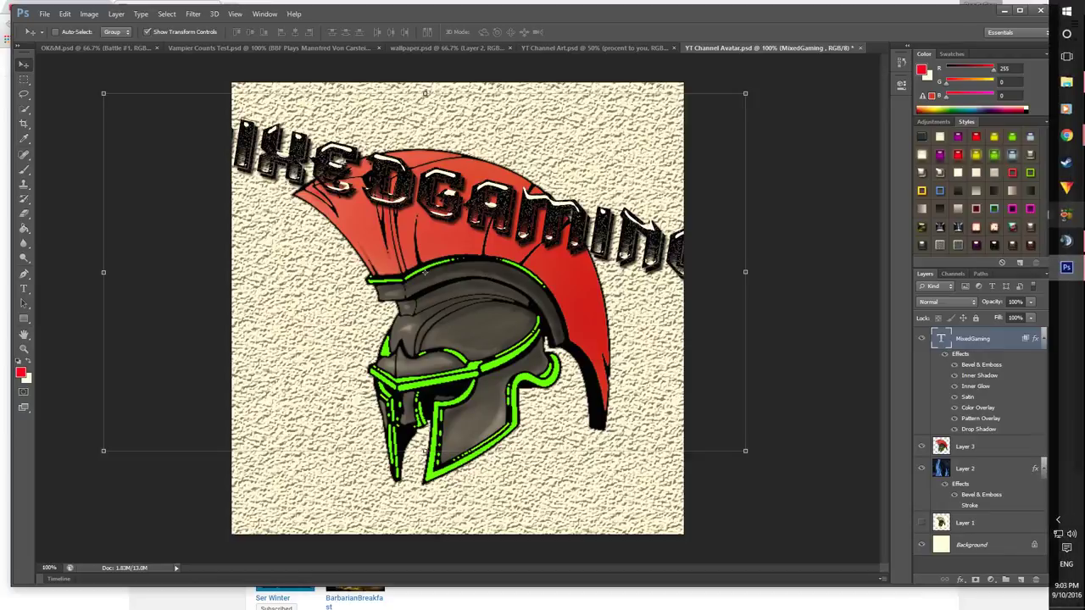
key("ctrl+alt+z")
key("ctrl+alt+z")
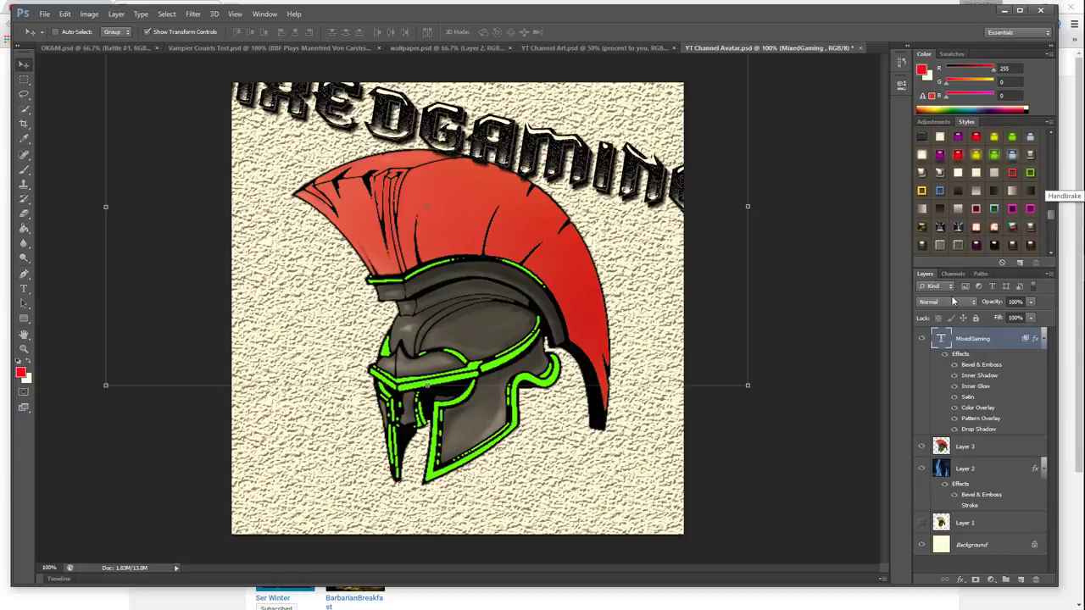
Scale the red-crested helmet on Layer 3 to about 58% width and 60% height, and place it below the text
left_click(965, 447)
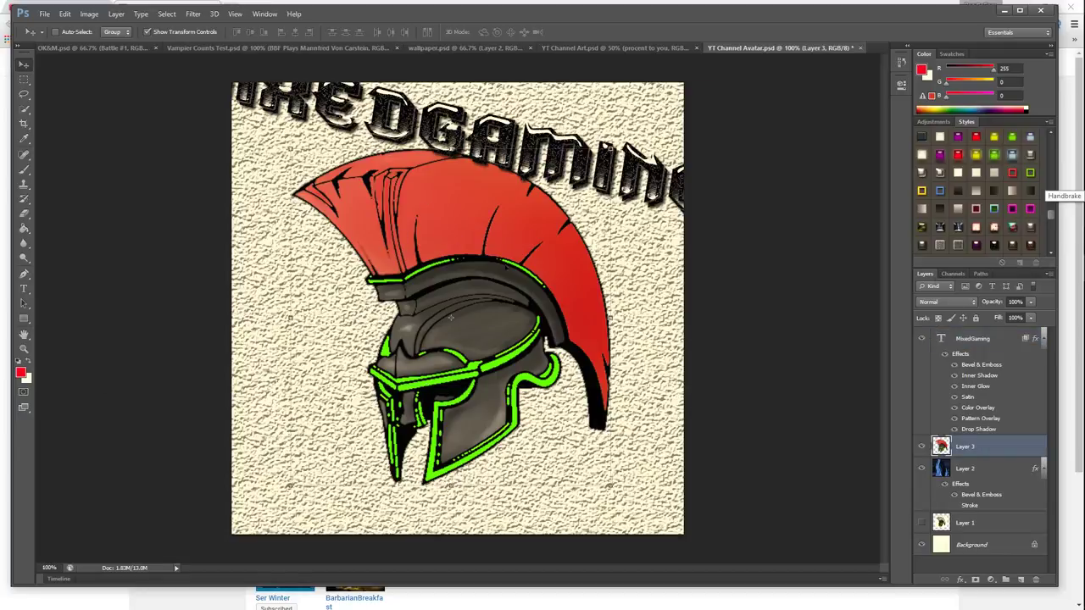
left_click_drag(485, 243, 428, 288)
key("ctrl+z")
left_click_drag(447, 246, 523, 200)
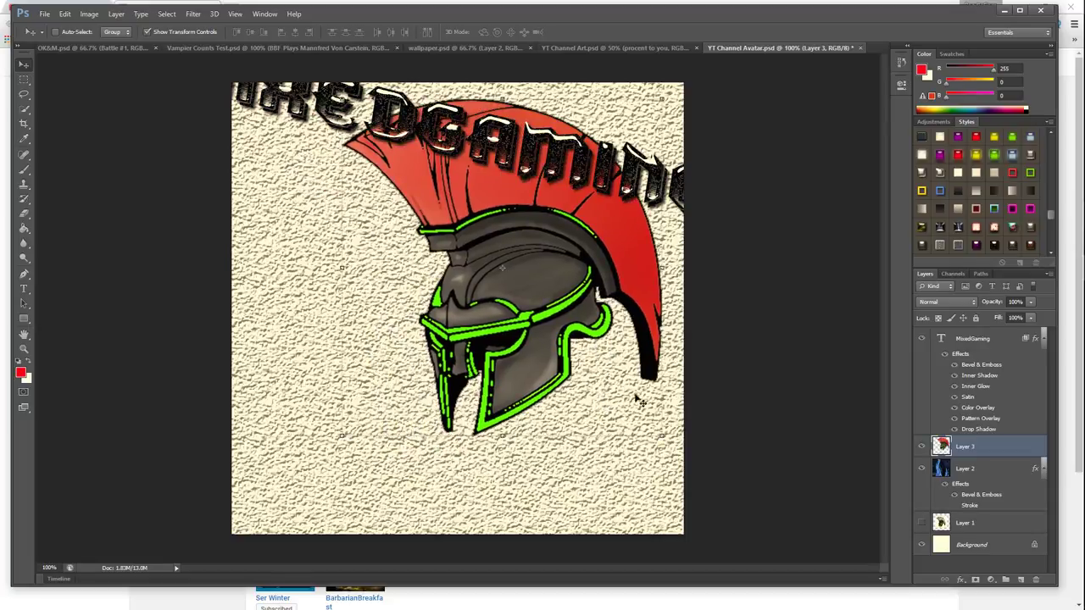
left_click_drag(659, 435, 526, 301)
left_click_drag(457, 292, 449, 428)
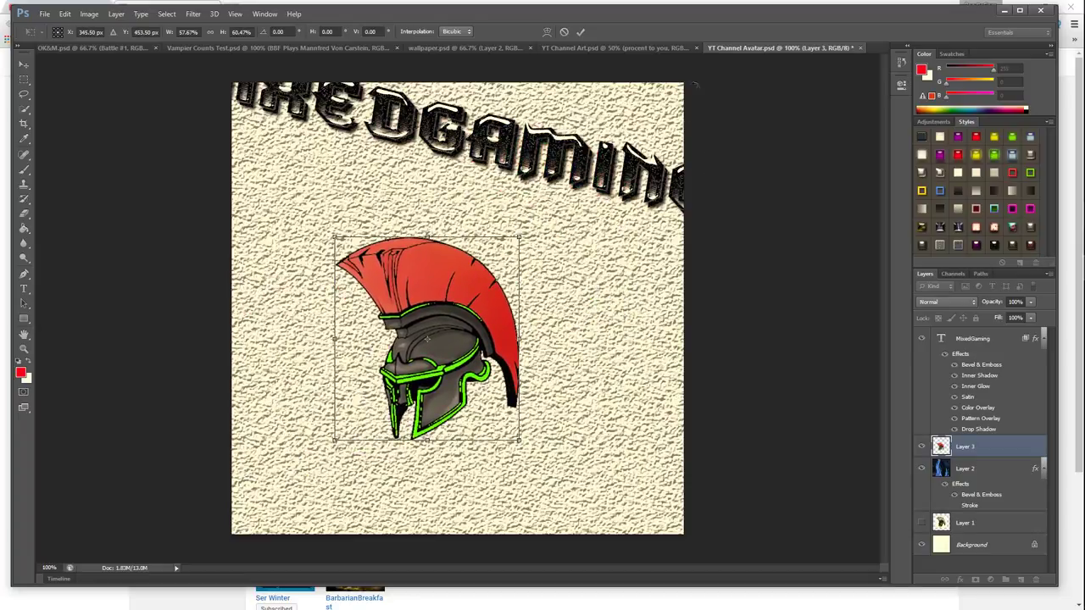
Rotate the red-crested helmet by -0.67°, apply the transform and move it to the right half of the canvas below the text
mouse_move(686, 81)
left_mouse_down()
mouse_move(303, 55)
mouse_move(218, 70)
mouse_move(224, 542)
mouse_move(705, 547)
mouse_move(697, 78)
left_mouse_up()
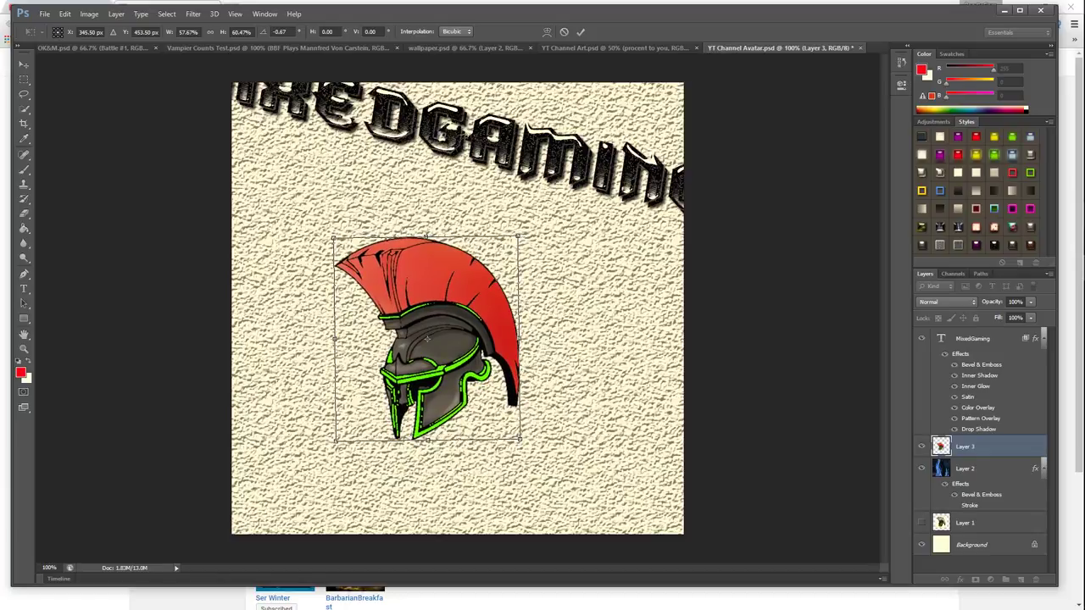
left_click_drag(477, 394, 493, 314)
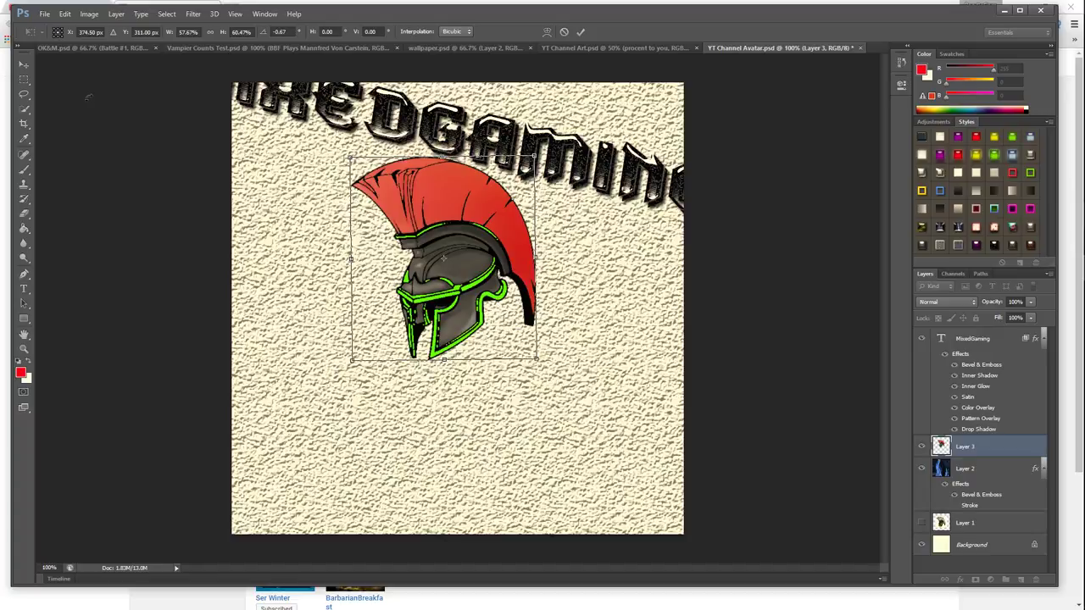
left_click_drag(372, 239, 447, 238)
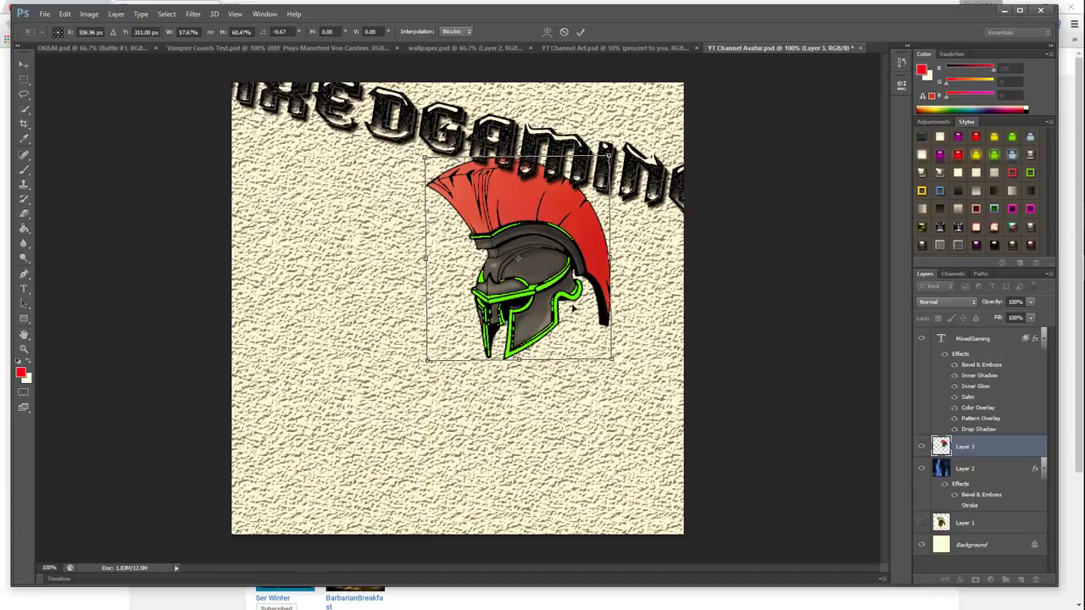
left_click_drag(572, 310, 596, 346)
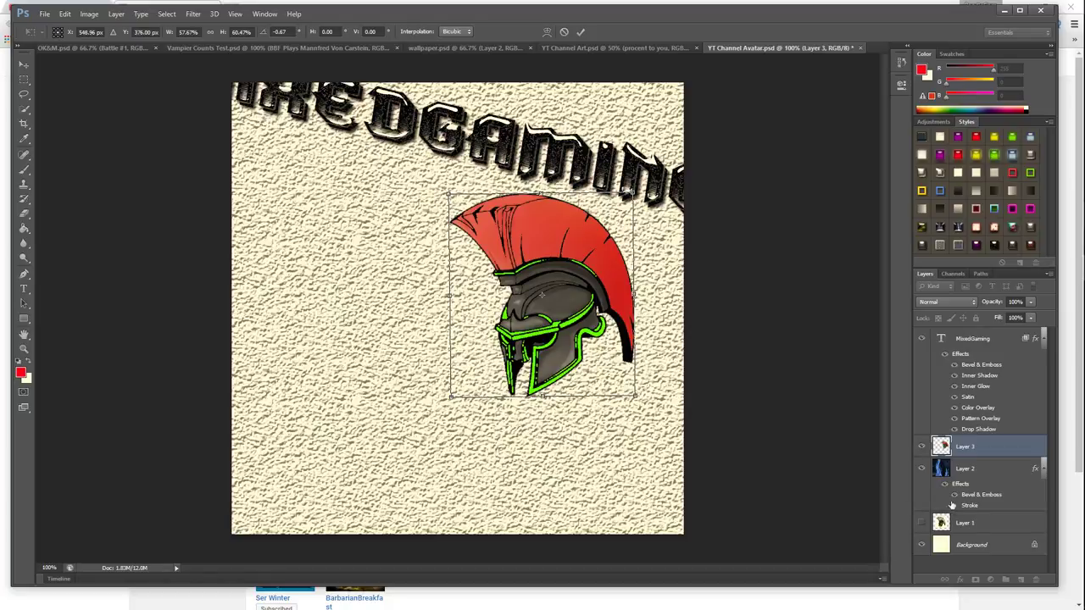
left_click(579, 31)
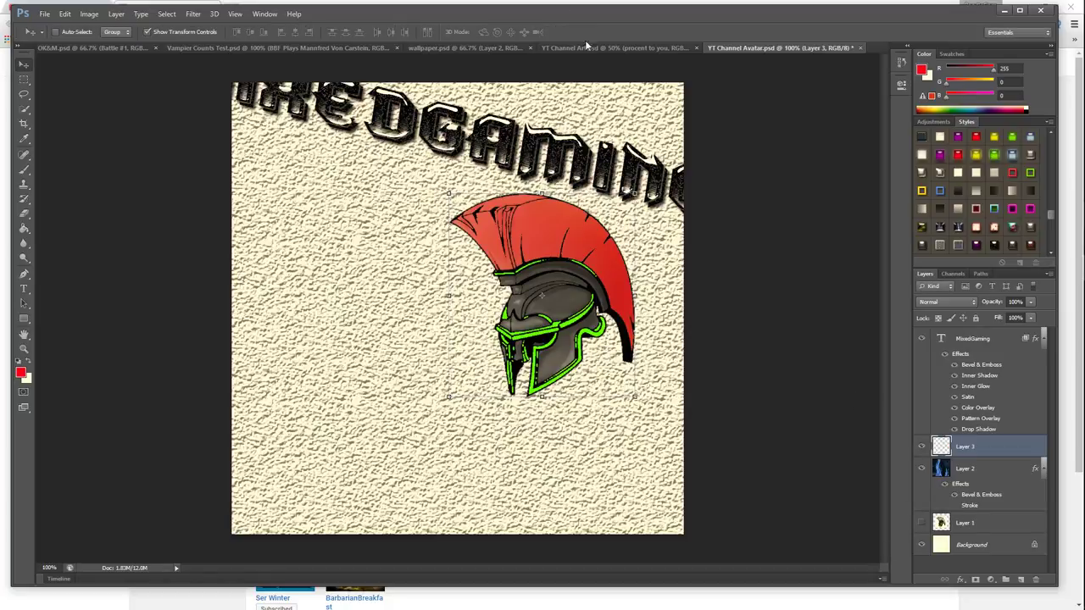
left_click_drag(577, 279, 599, 293)
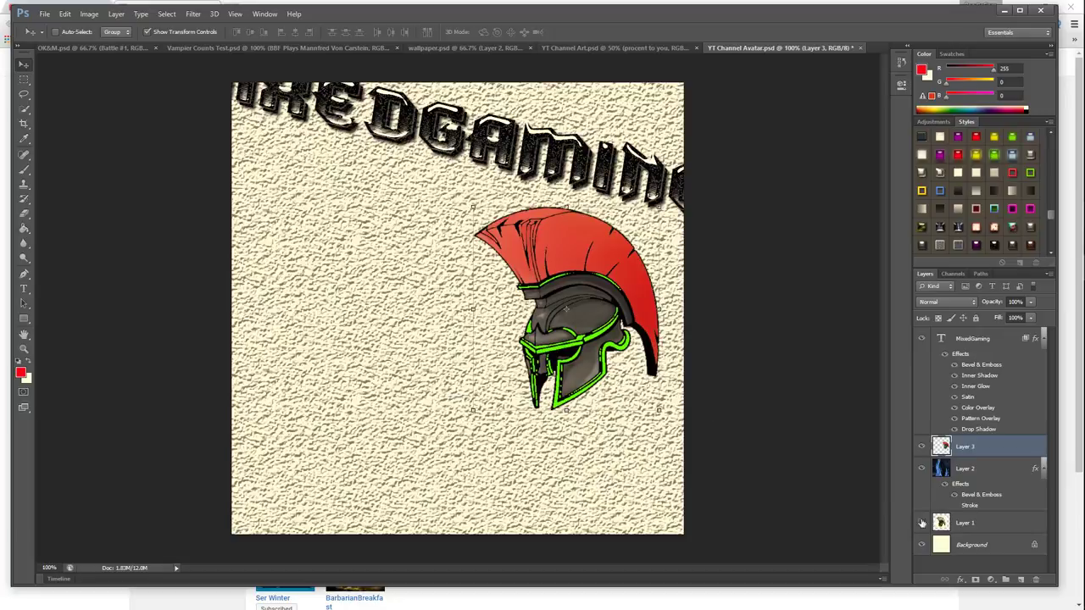
Show Layer 1 and position its yellow-trimmed helmet on the left half of the canvas beside the red-crested one
left_click(921, 524)
left_click_drag(417, 332, 371, 280)
left_click(966, 523)
mouse_move(581, 294)
left_mouse_down()
mouse_move(598, 254)
mouse_move(578, 291)
left_mouse_up()
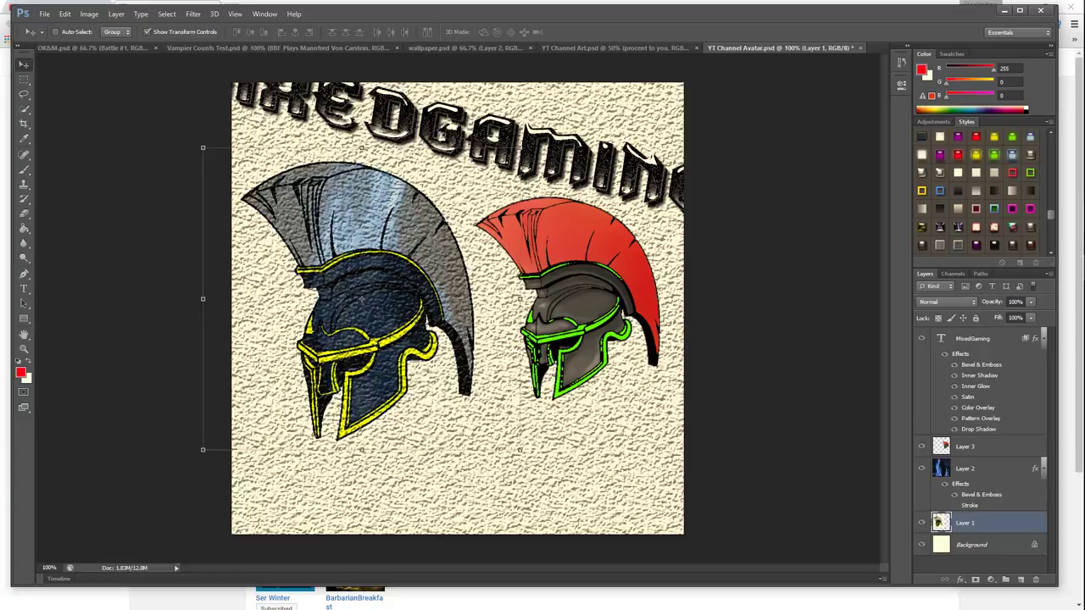
left_click_drag(335, 267, 387, 309)
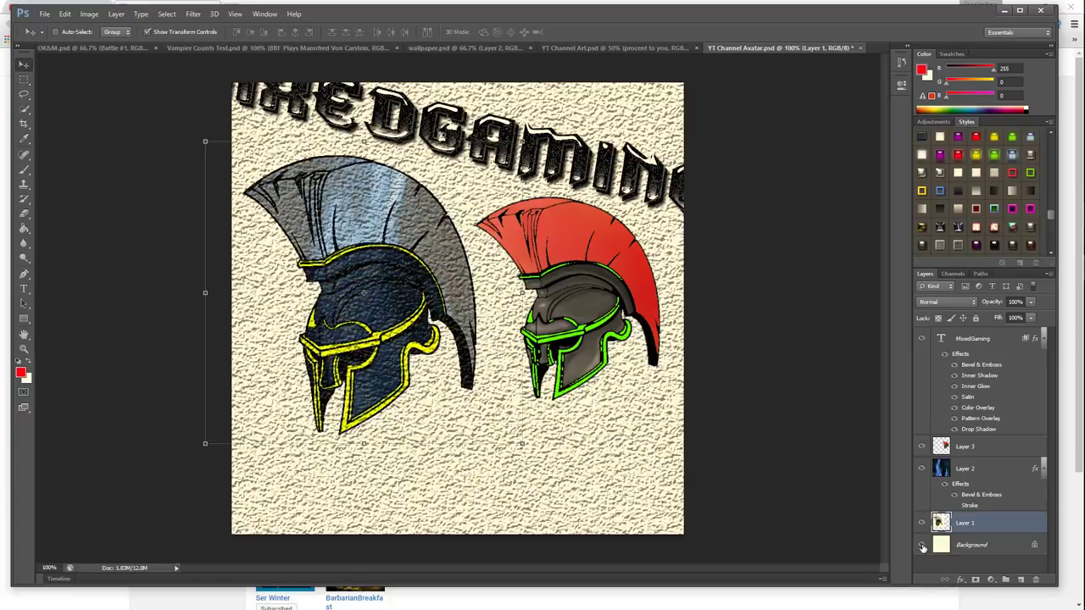
Toggle the Background layer off and on, and hide the textured flame Layer 2 so the helmets sit on plain cream
left_click(922, 545)
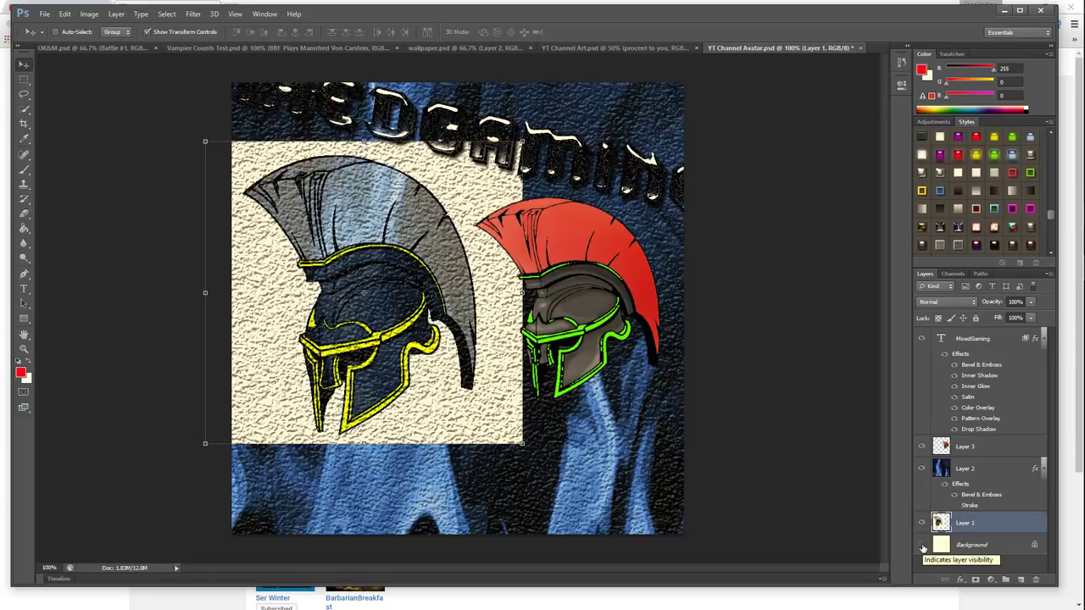
left_click(922, 547)
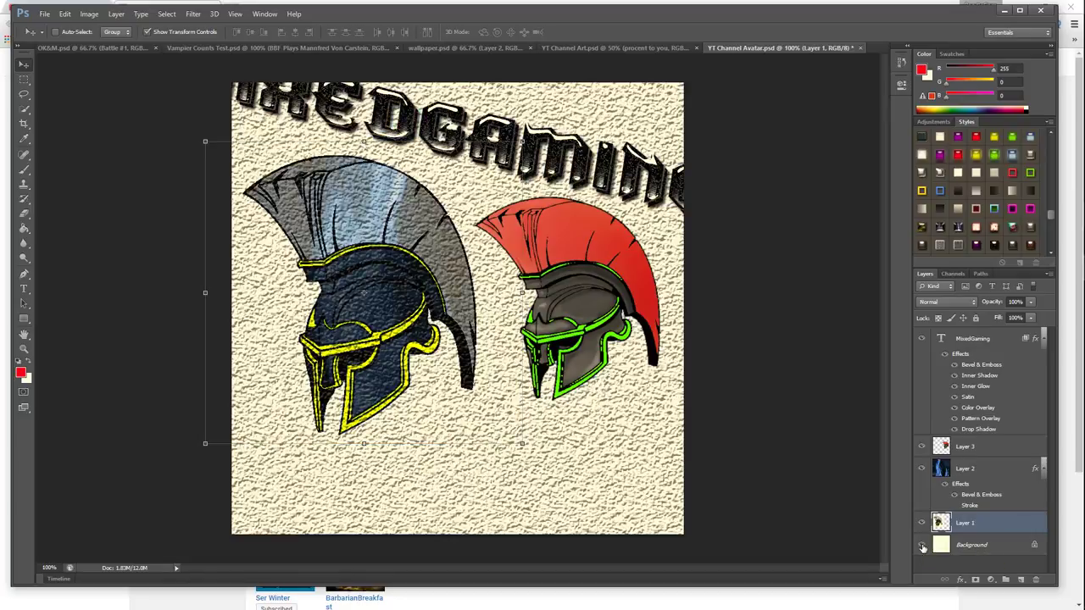
left_click(922, 468)
left_click_drag(363, 293, 362, 304)
left_click_drag(607, 329, 621, 297)
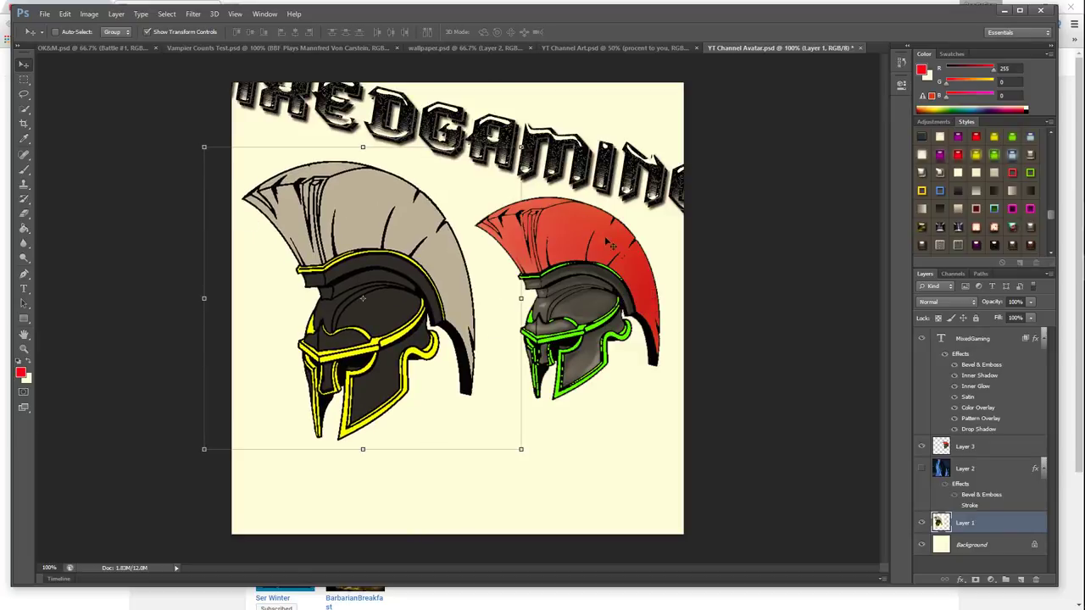
Minimize the browser behind Photoshop, reposition the Photoshop window, and nudge the yellow-trimmed helmet slightly upward
left_click(1007, 7)
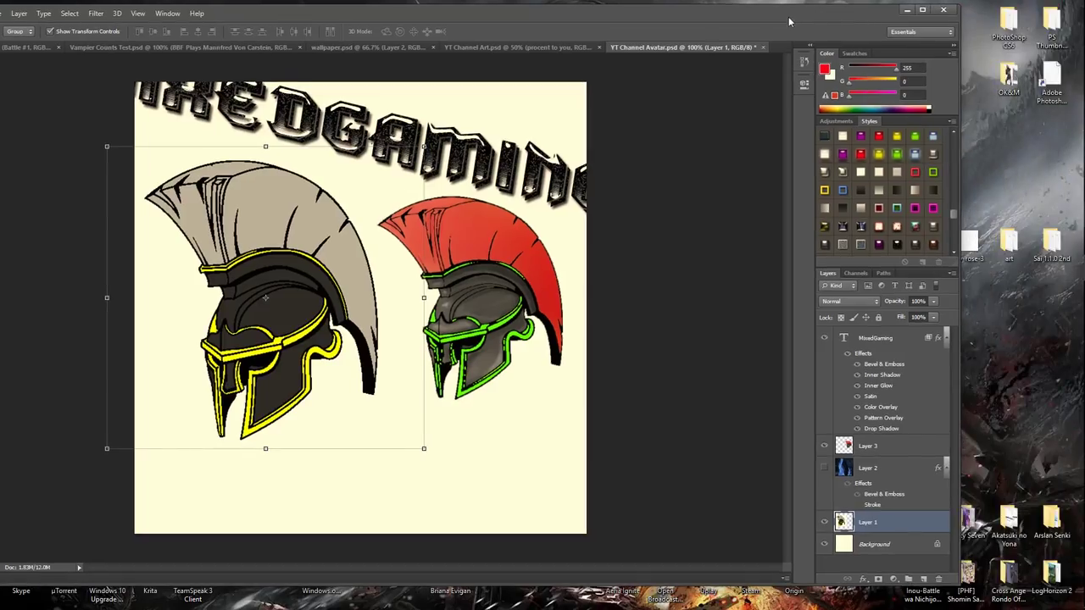
left_click_drag(679, 17, 758, 22)
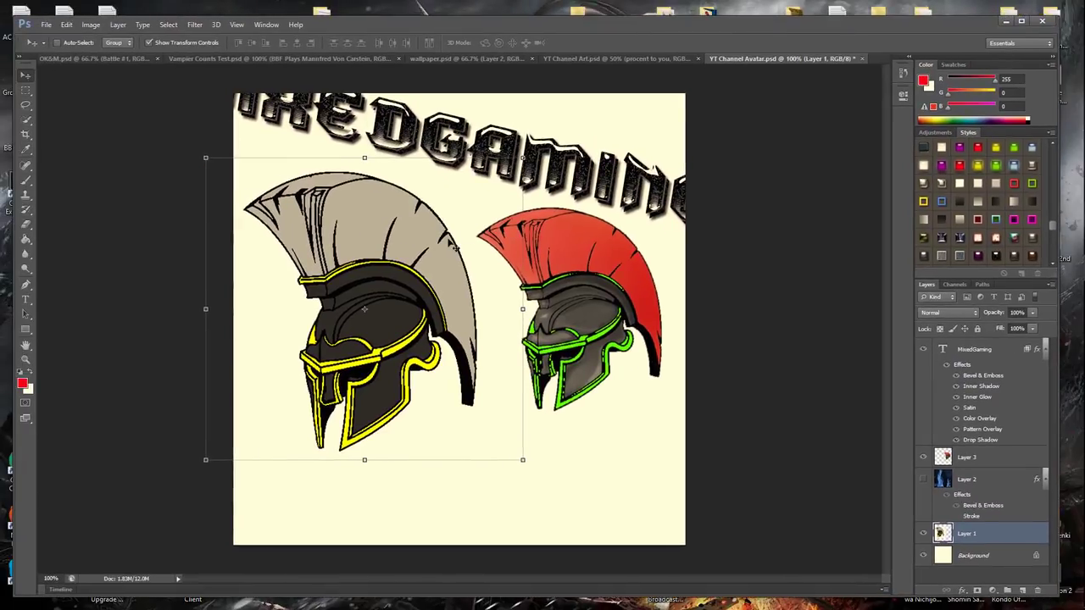
mouse_move(488, 25)
left_mouse_down()
mouse_move(754, 22)
mouse_move(317, 21)
mouse_move(508, 21)
mouse_move(487, 18)
left_mouse_up()
left_click_drag(361, 310, 359, 299)
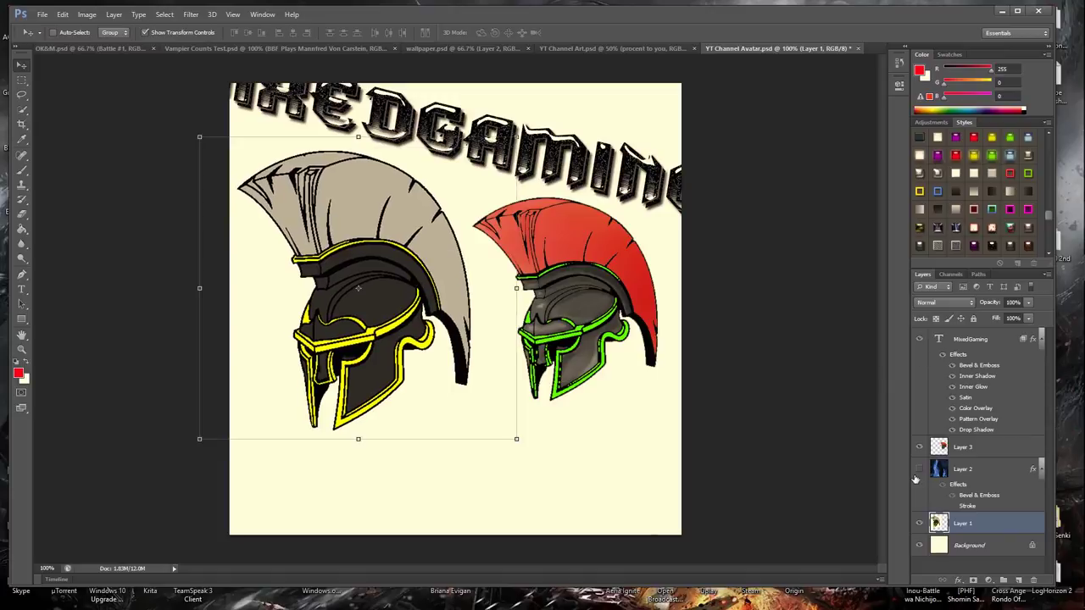
Enlarge the red-crested helmet on Layer 3 to about 129% width and 135% height
left_click(962, 446)
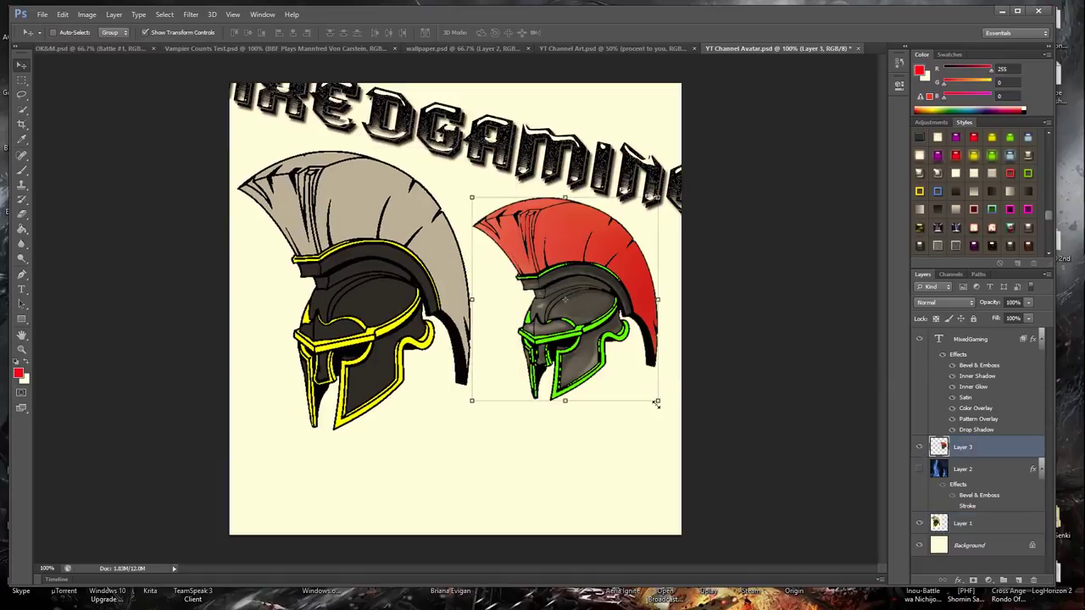
left_click_drag(658, 400, 792, 498)
left_click_drag(630, 347, 459, 308)
left_click_drag(461, 349, 499, 335)
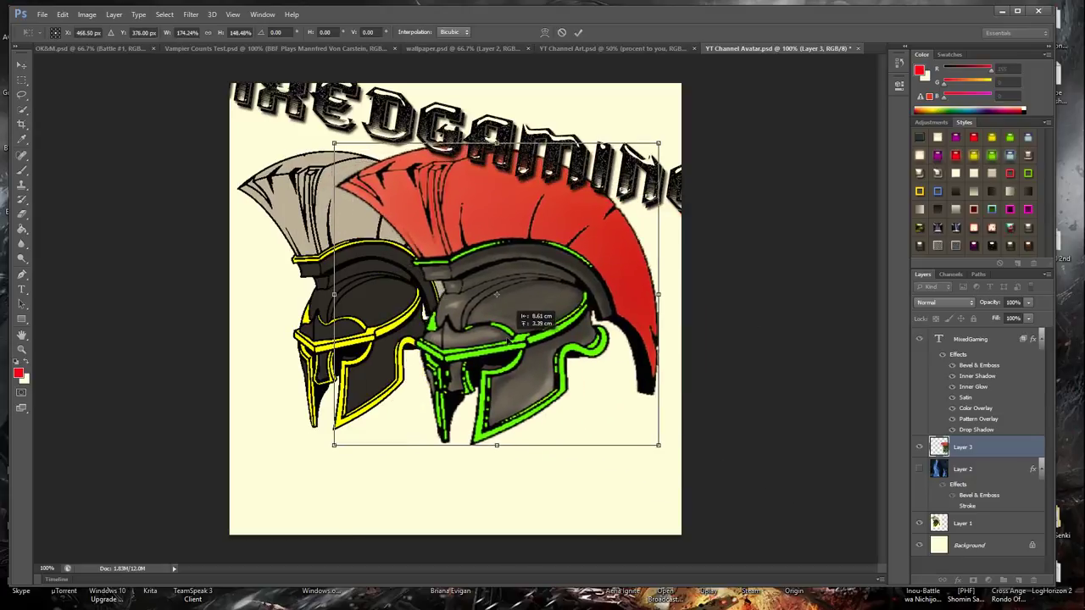
left_click_drag(658, 449, 576, 419)
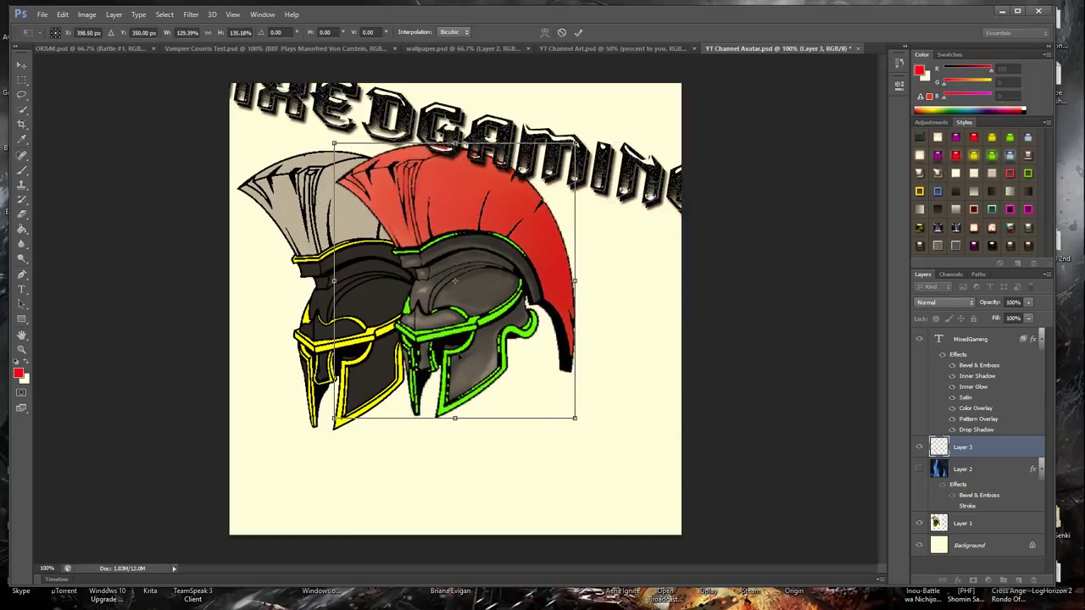
Apply the helmet's transform and move the red-crested helmet on top of the yellow-trimmed helmet to compare them
left_click_drag(427, 318, 512, 351)
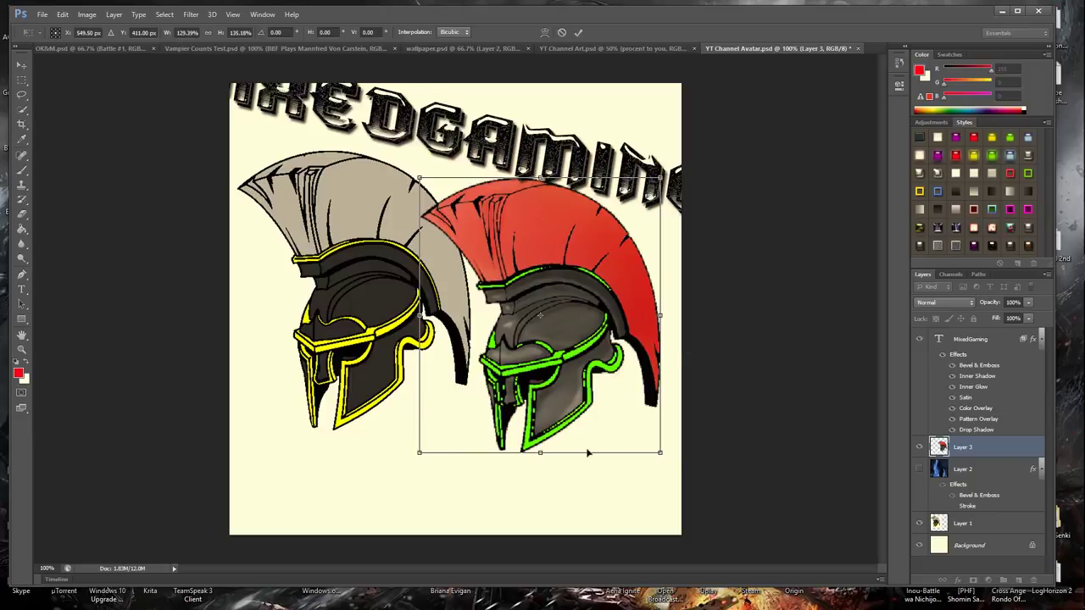
left_click(577, 32)
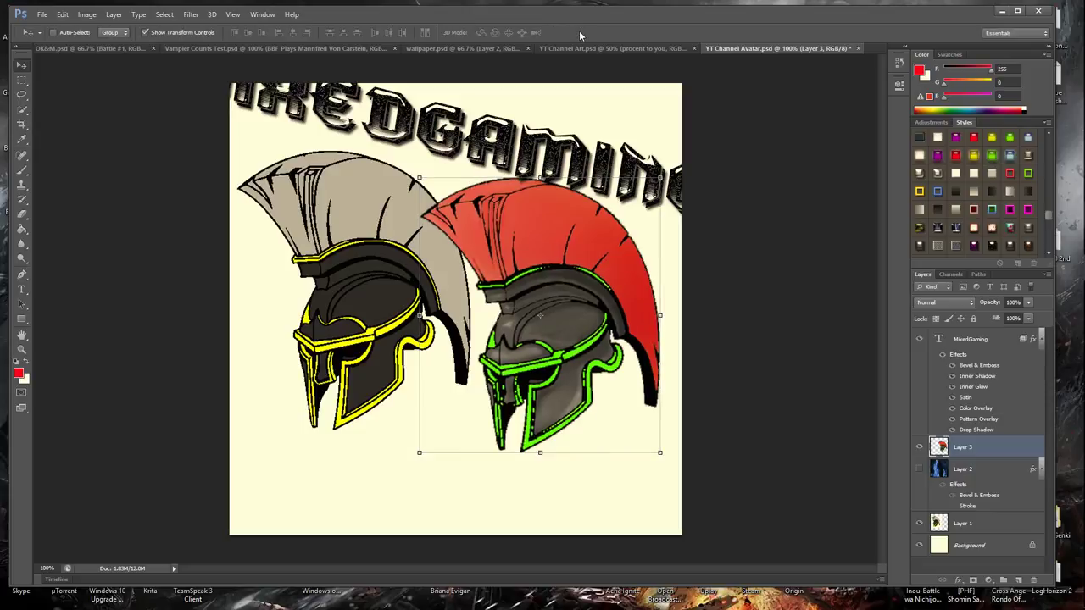
left_click_drag(330, 219, 330, 206)
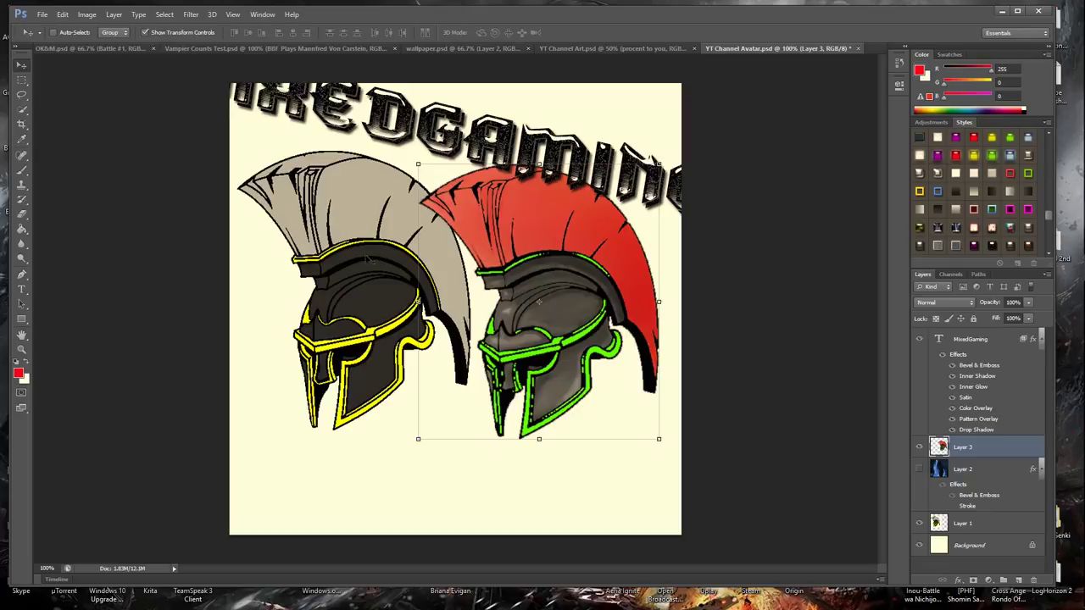
left_click_drag(365, 348, 187, 339)
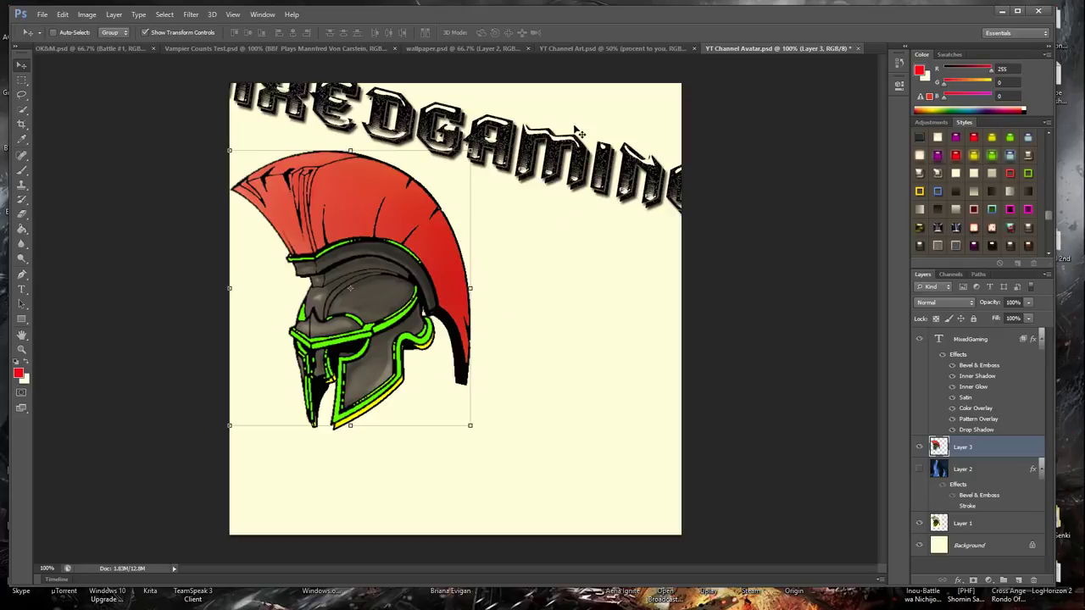
Move wallpaper.psd to the front of the open documents, followed by OK&M.psd, and switch to YT Channel Art.psd
left_click_drag(450, 49, 178, 52)
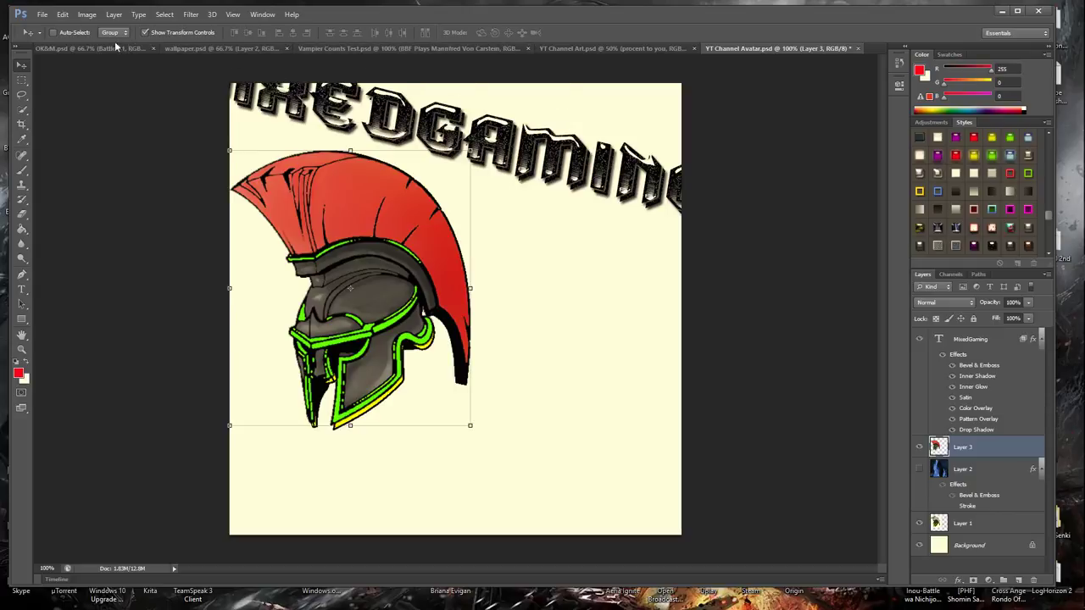
left_click_drag(92, 51, 241, 50)
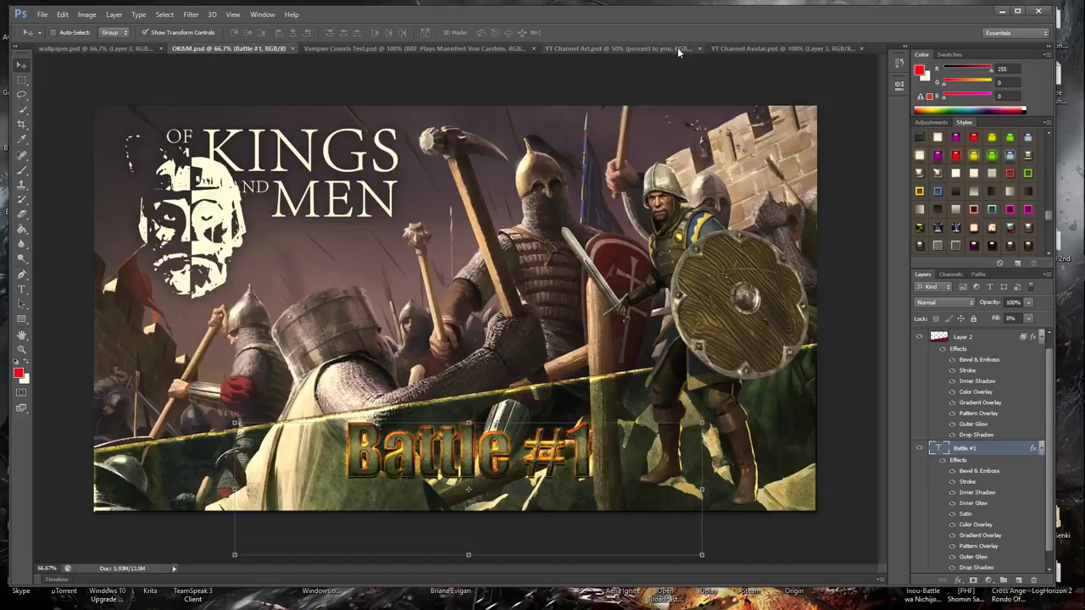
left_click(632, 49)
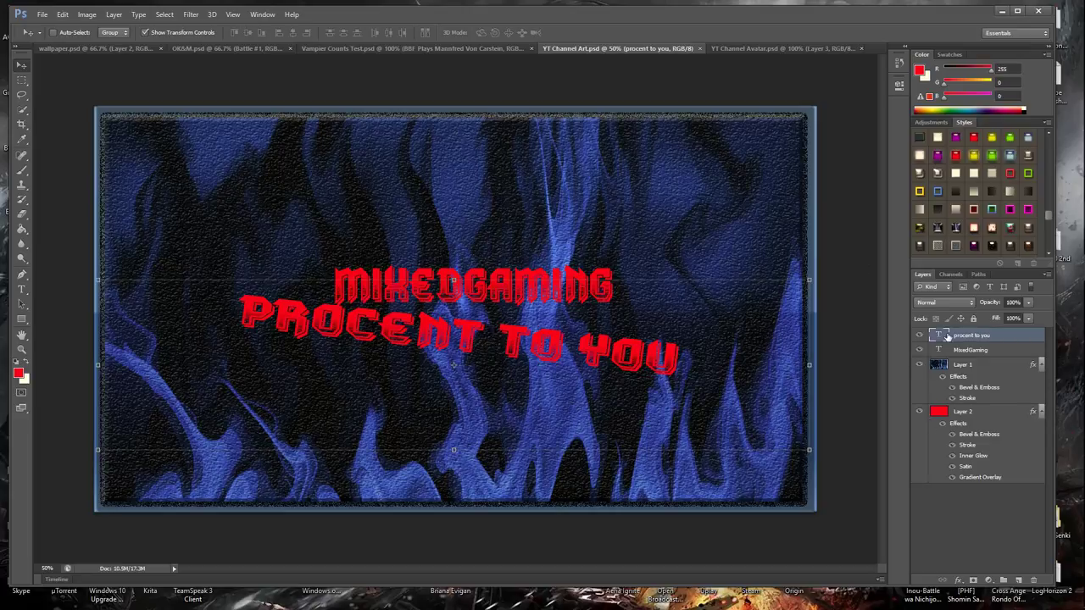
Draw a new paragraph text box across the "procent to you" line
left_click(22, 289)
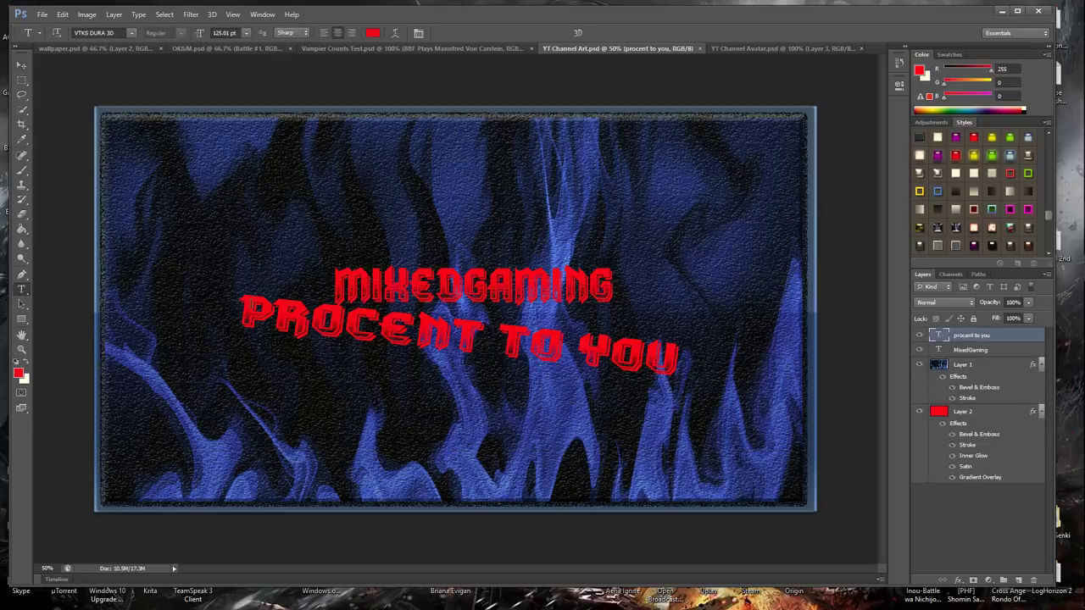
left_click_drag(225, 305, 658, 385)
right_click(177, 208)
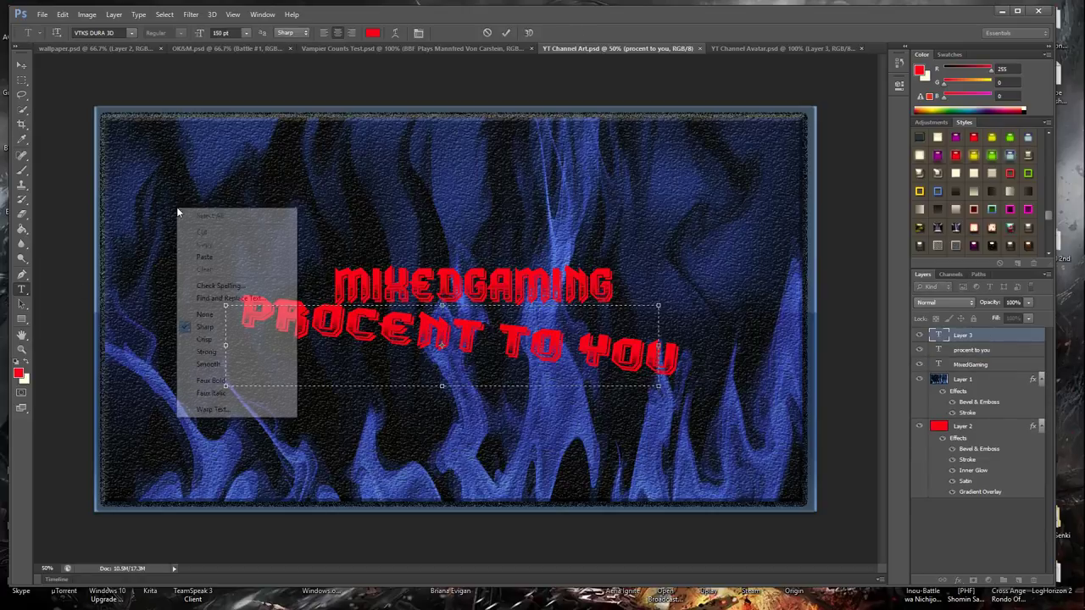
left_click(326, 165)
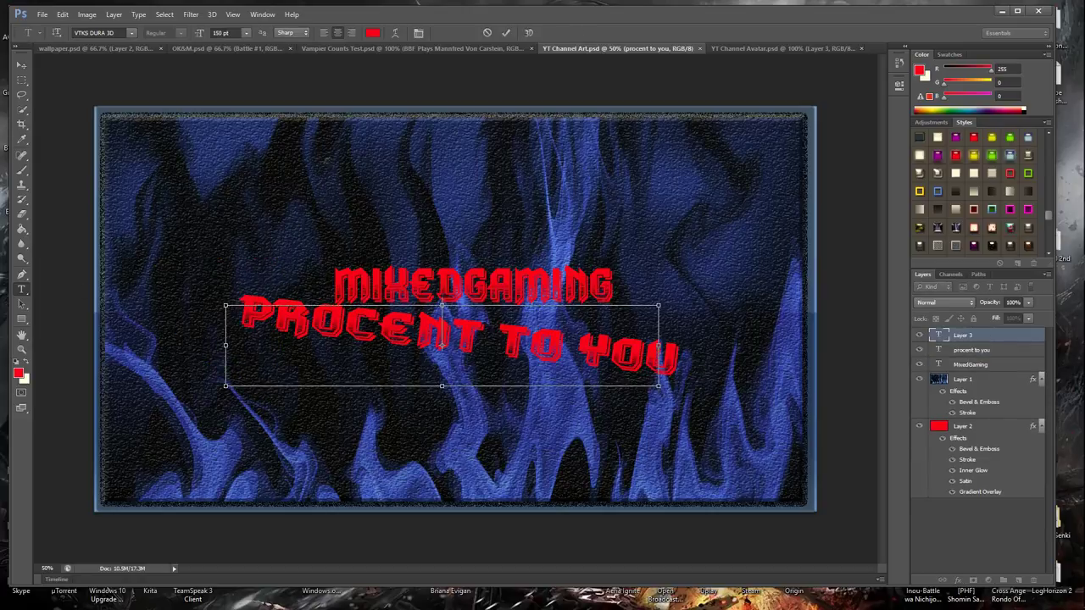
Select all of the "procent to you" text and change its font to Star Jedi Logo DoubleLine1
left_click(966, 350)
left_click(241, 326)
key("ctrl+a")
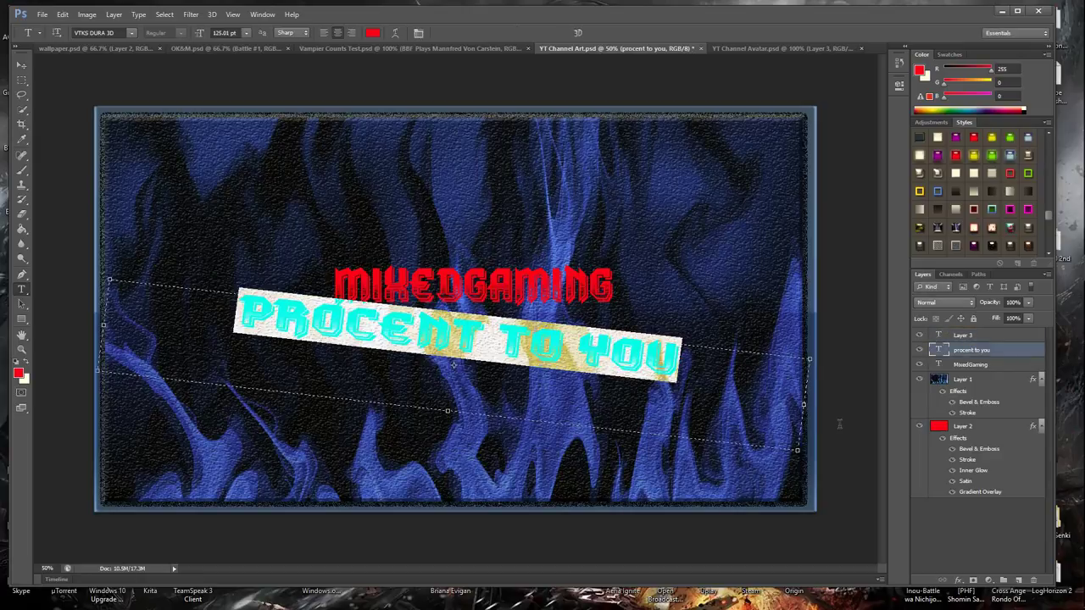
left_click(129, 32)
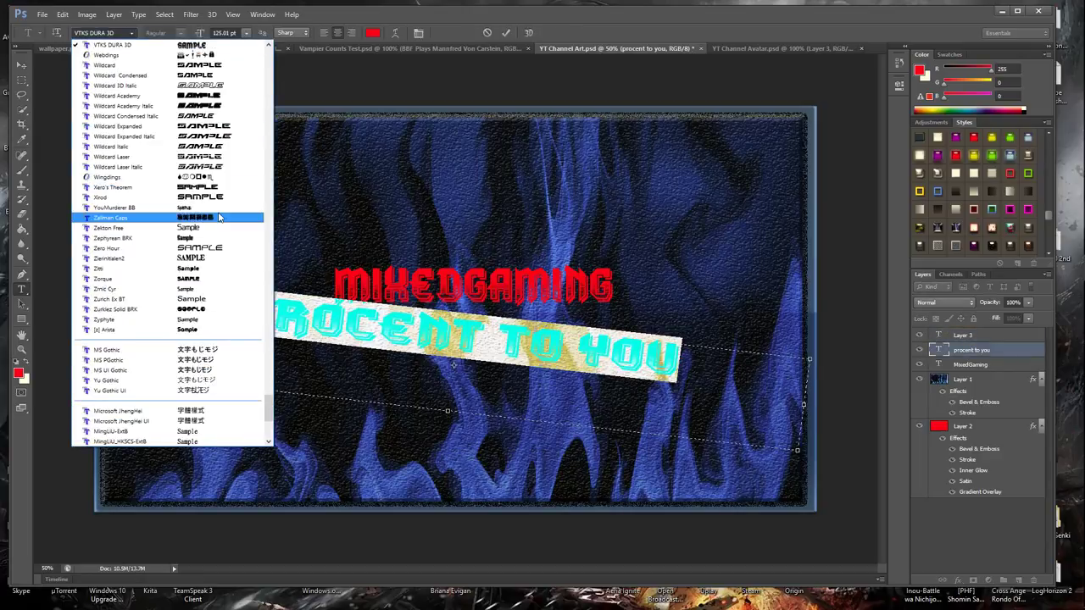
scroll(216, 228, "up", 6)
scroll(216, 229, "up", 10)
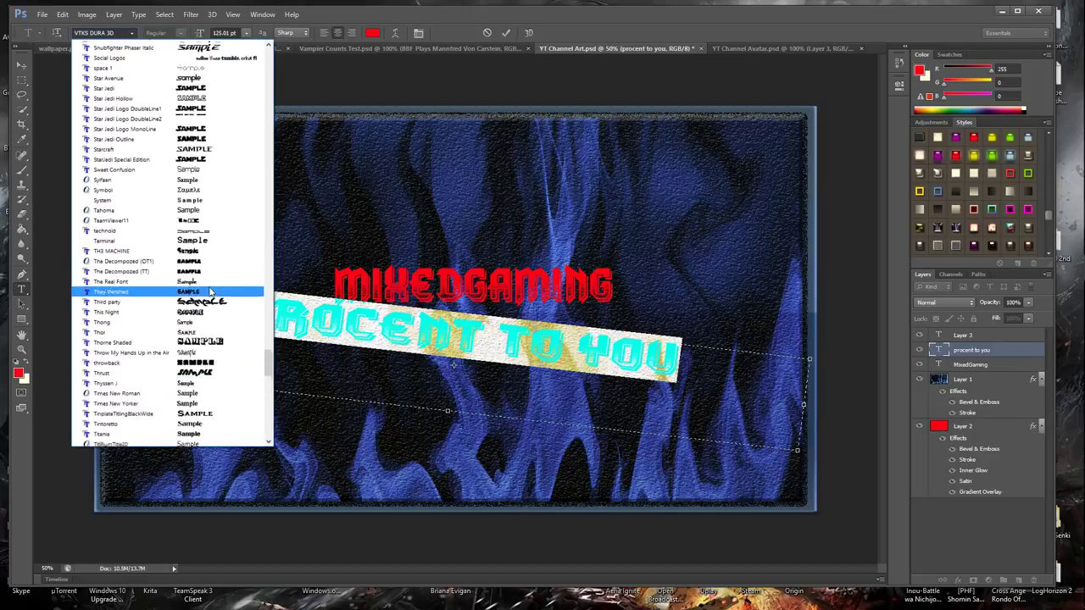
left_click(202, 229)
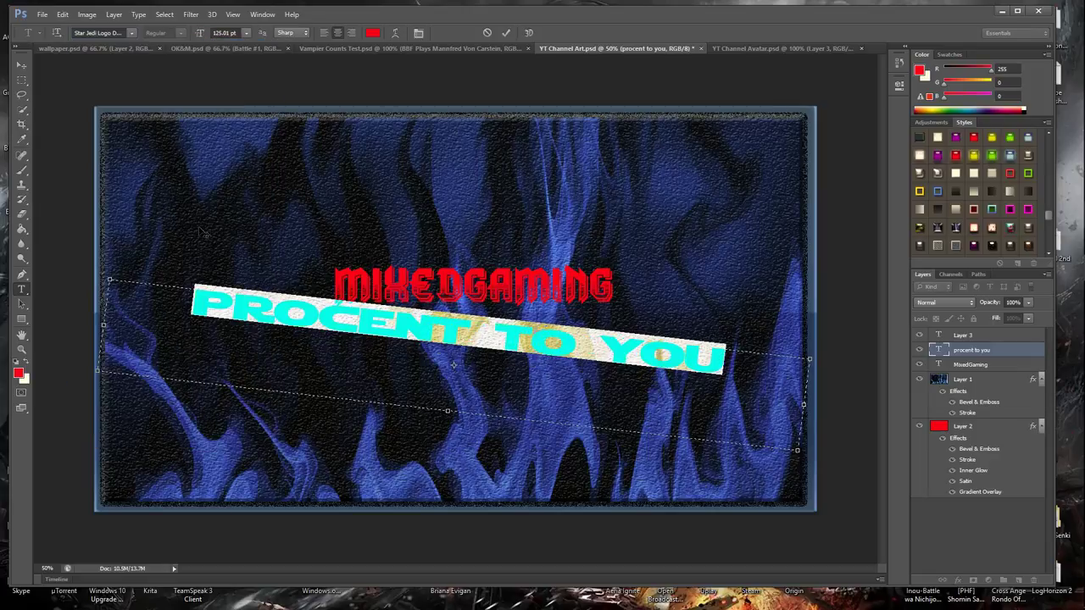
Change the font of the "procent to you" text to Snubfighter Condensed
left_click(244, 337)
left_click_drag(193, 305, 754, 356)
left_click(130, 33)
scroll(191, 214, "up", 4)
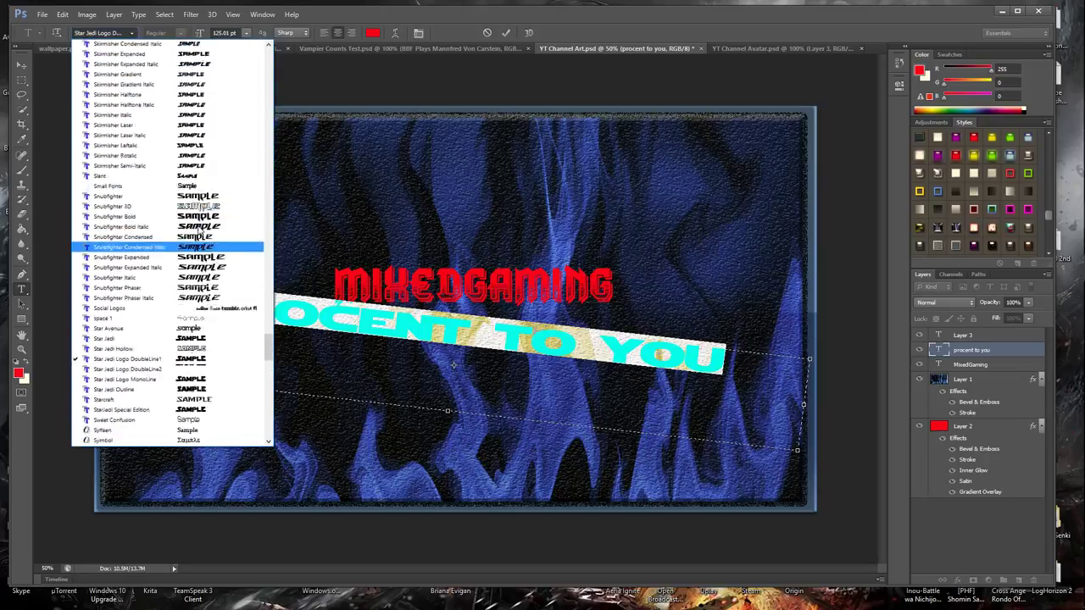
left_click(201, 278)
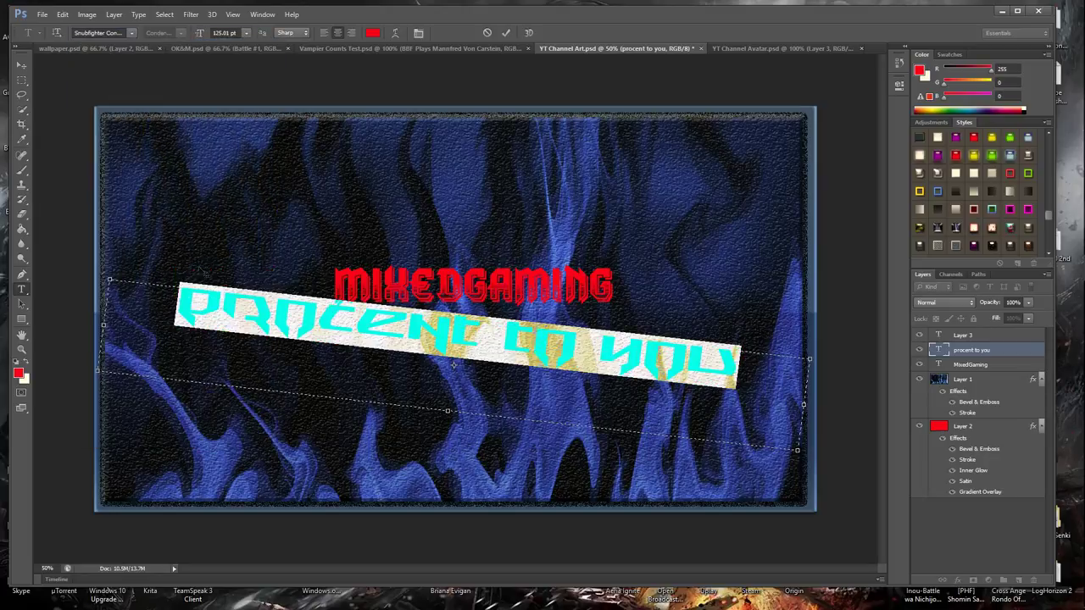
Change the font of the "procent to you" text to Sick Capital Vice (OT1)
left_click(216, 348)
left_click_drag(205, 332, 742, 373)
left_click(92, 38)
scroll(237, 208, "up", 3)
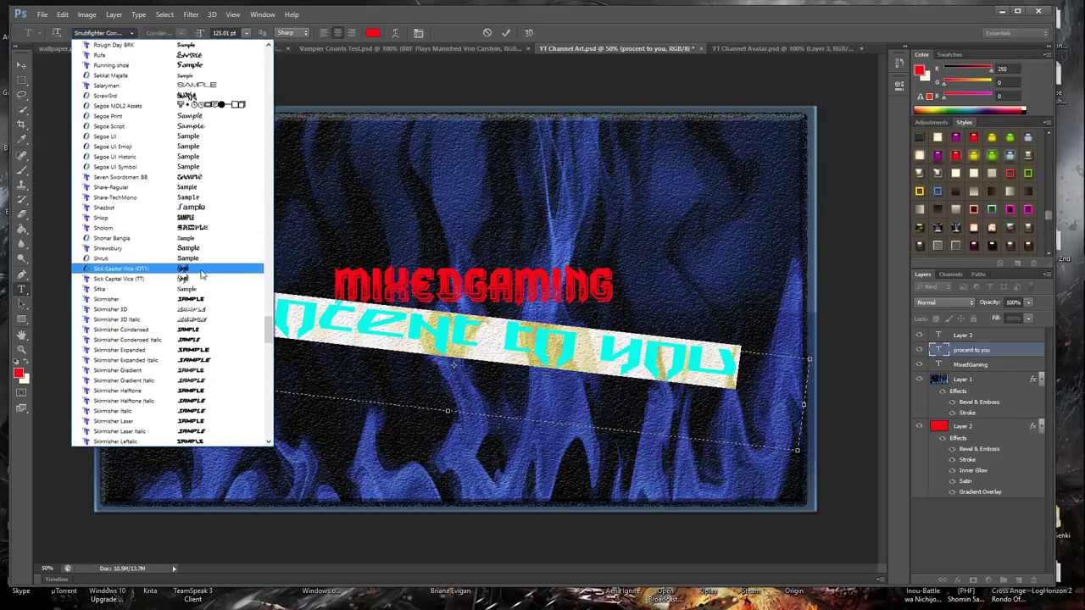
left_click(118, 266)
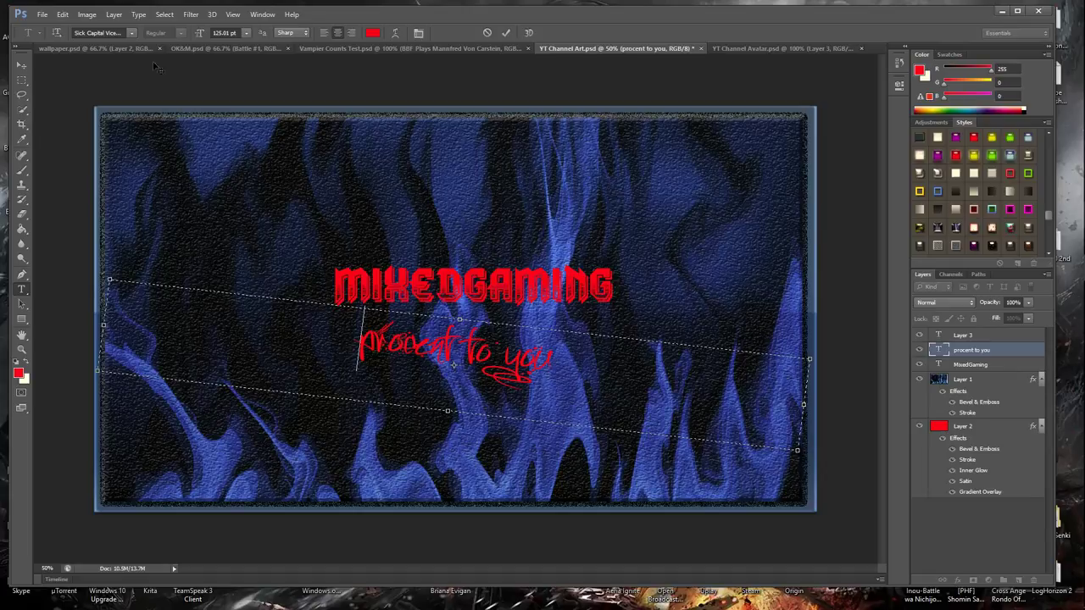
Reselect the whole "procent to you" text and change its font to PrinceofPersia
left_click(132, 32)
left_click(131, 33)
key("ctrl+a")
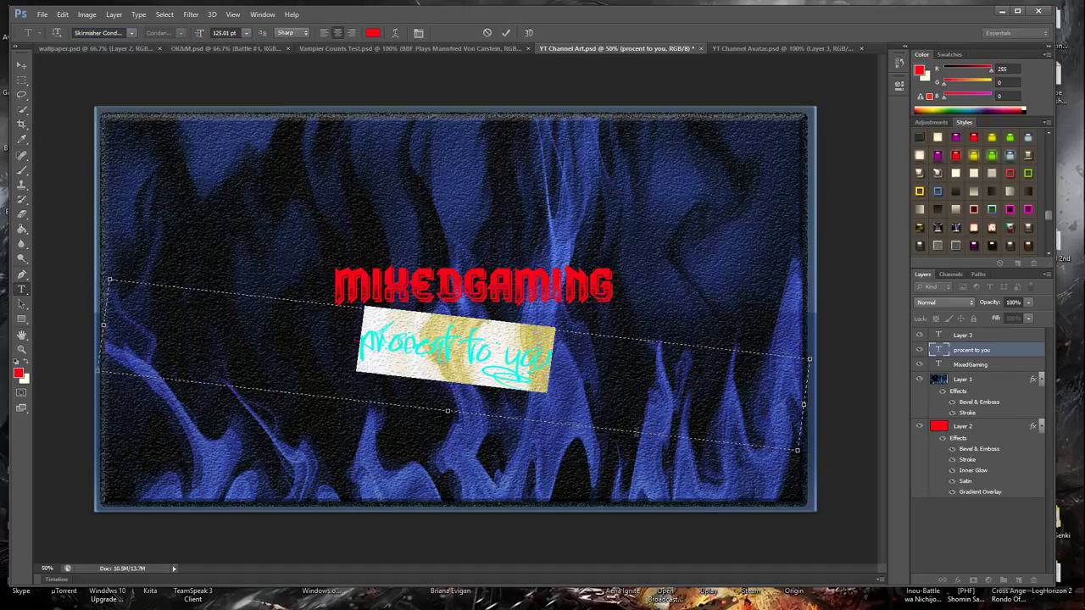
left_click(132, 32)
scroll(155, 197, "up", 6)
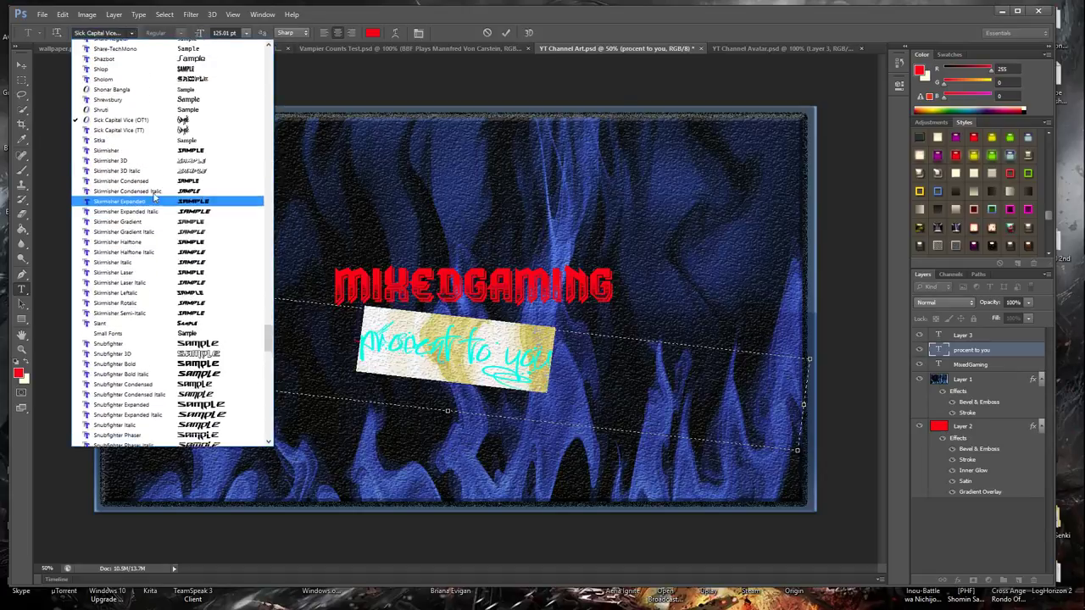
scroll(155, 197, "up", 5)
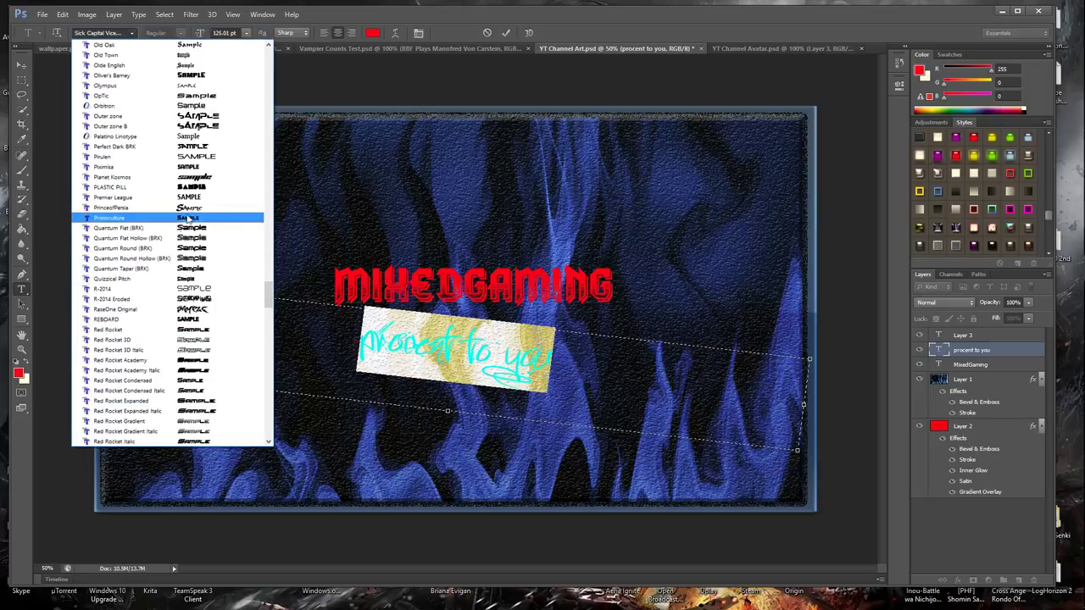
left_click(191, 216)
left_click(359, 377)
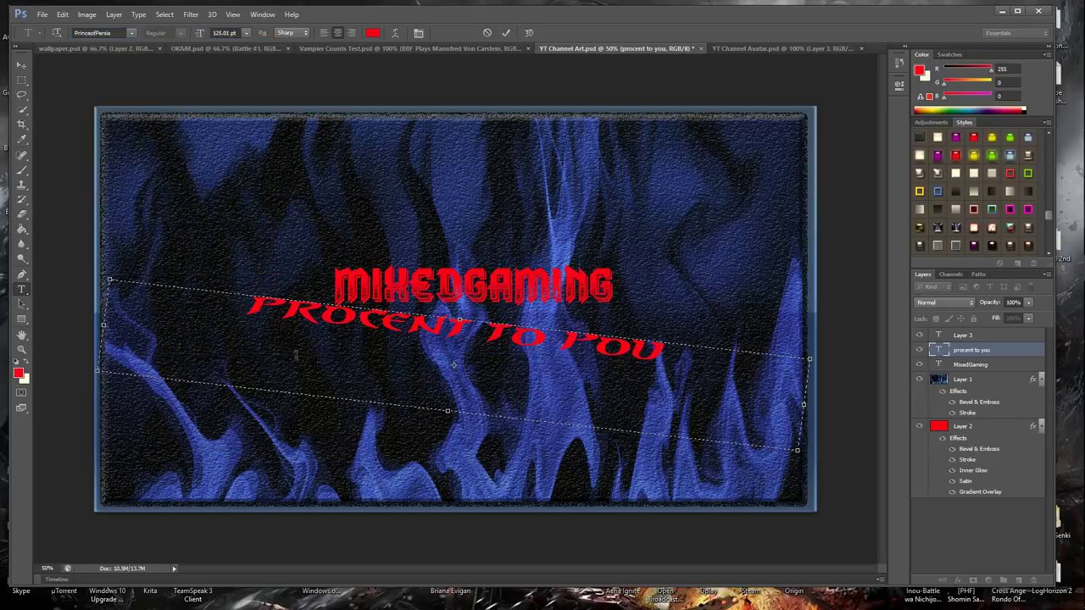
Try chrome, cream, dark red and orange-red gradient preset styles on the "procent to you" text
left_click_drag(206, 332, 454, 365)
key("ctrl+a")
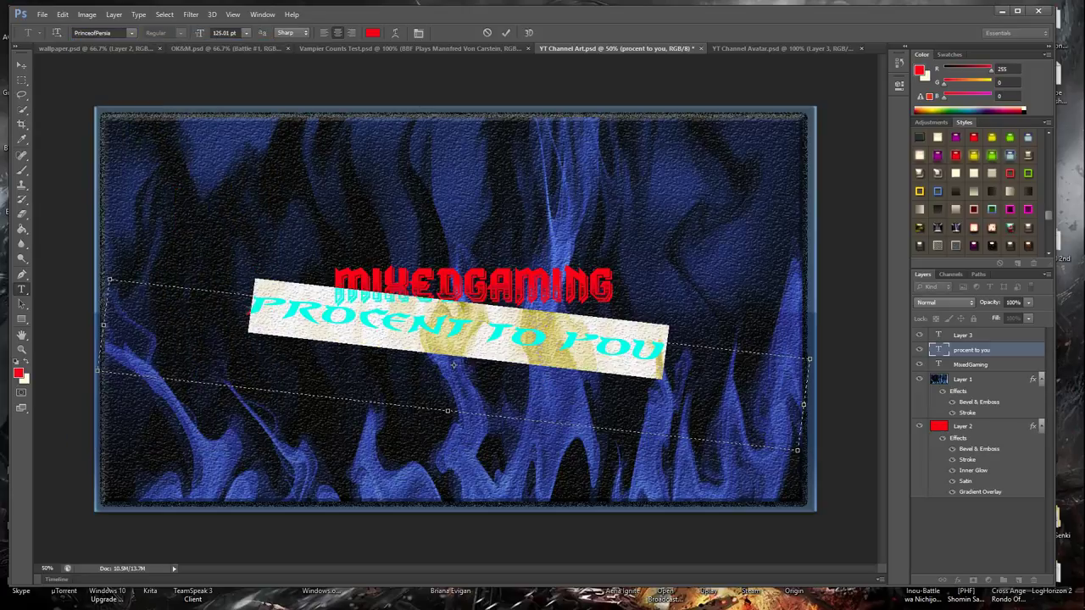
left_click(961, 235)
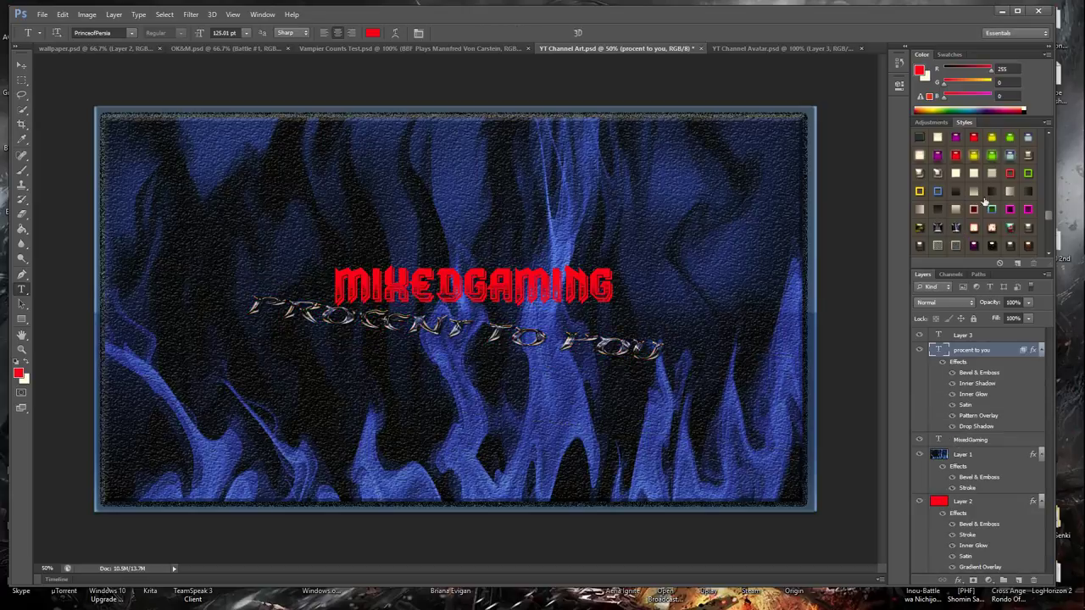
left_click(990, 175)
scroll(983, 191, "up", 3)
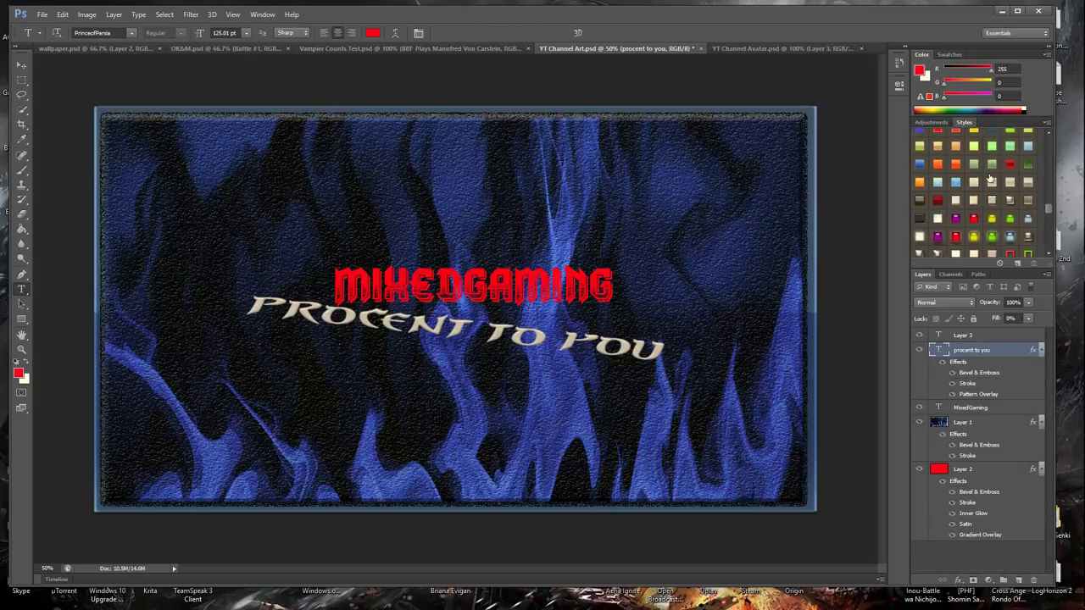
left_click(938, 218)
scroll(939, 210, "up", 5)
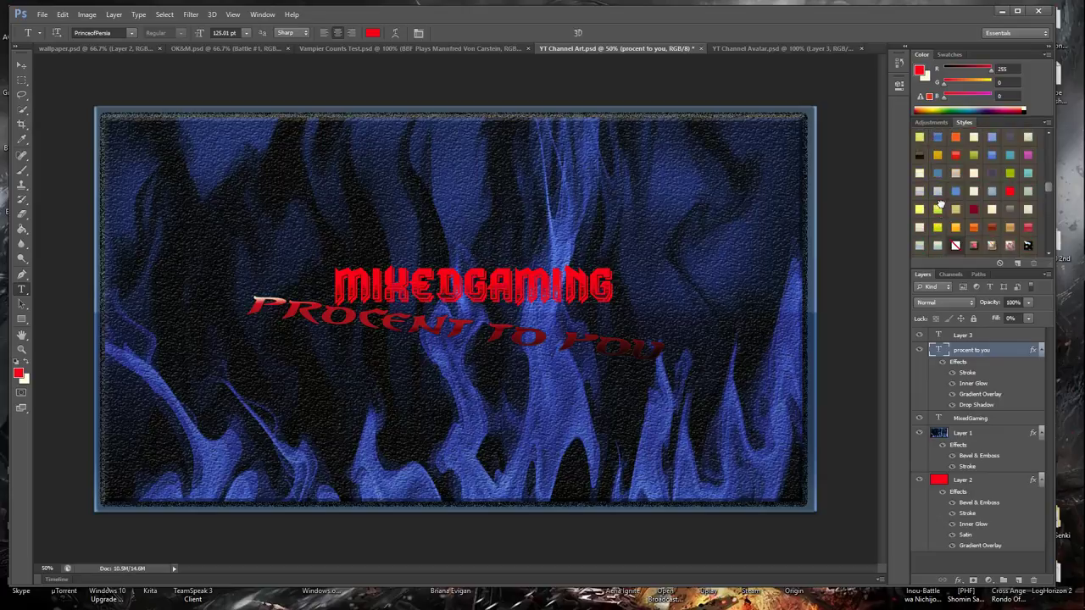
scroll(939, 204, "up", 3)
left_click(941, 173)
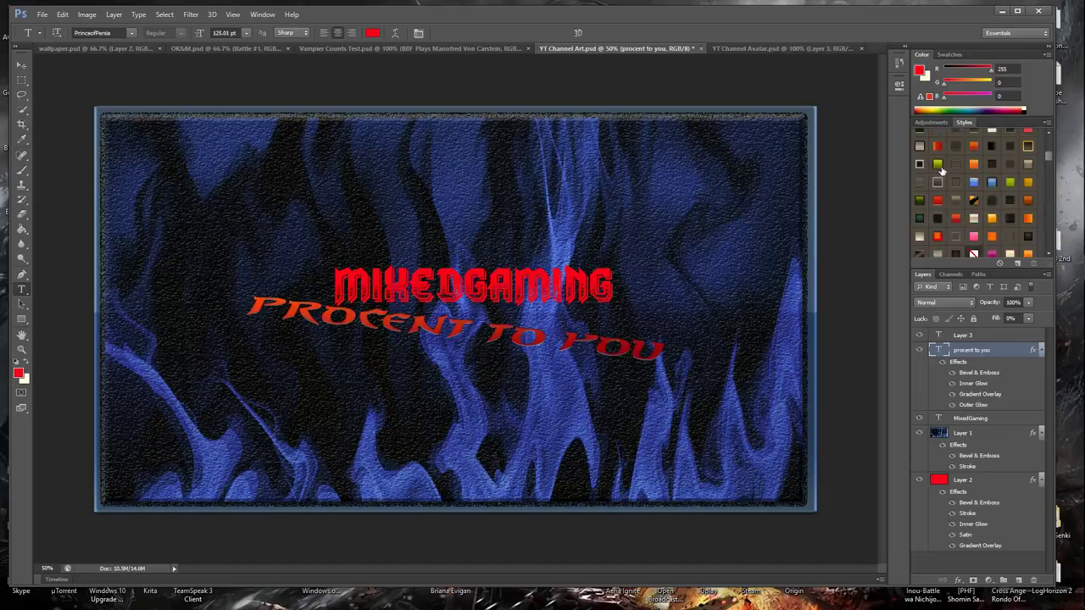
Apply the fiery orange preset style with satin, outer glow and drop shadow to the "procent to you" text
scroll(943, 174, "up", 2)
scroll(942, 182, "up", 4)
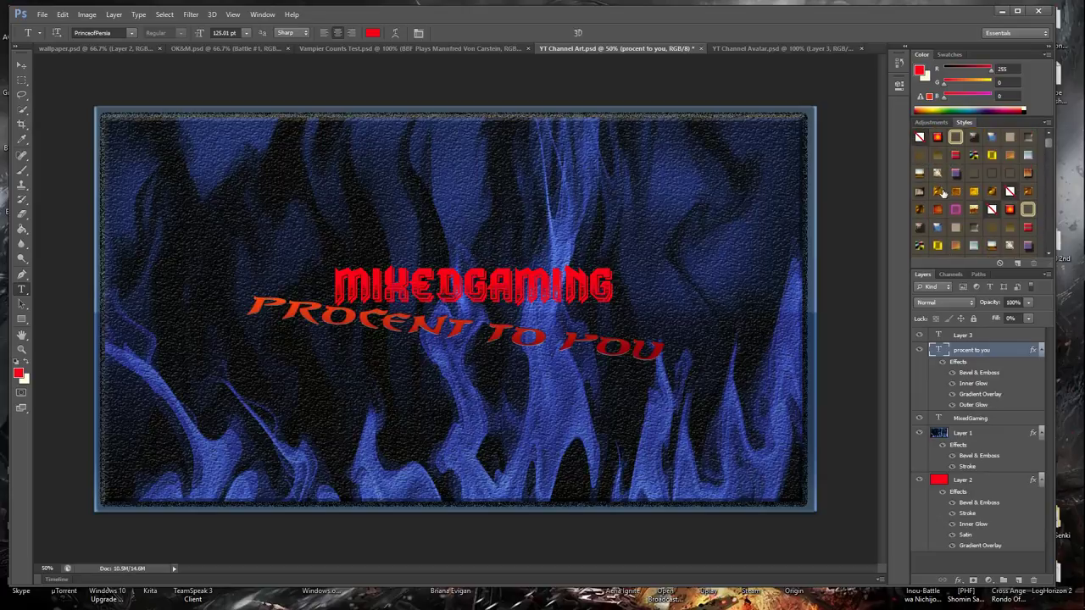
scroll(943, 191, "down", 4)
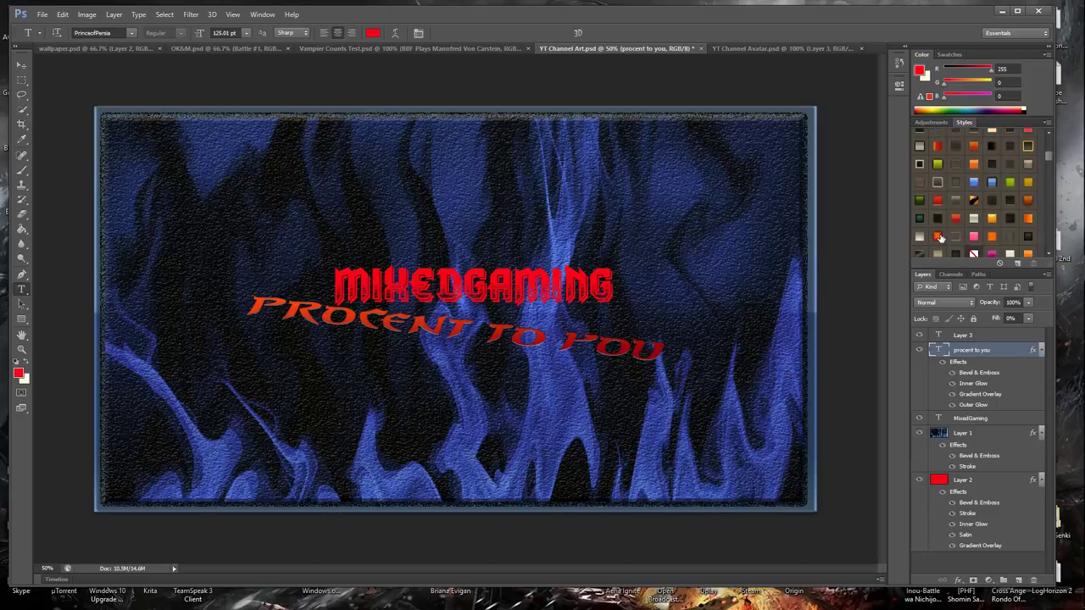
left_click(938, 237)
scroll(941, 237, "down", 3)
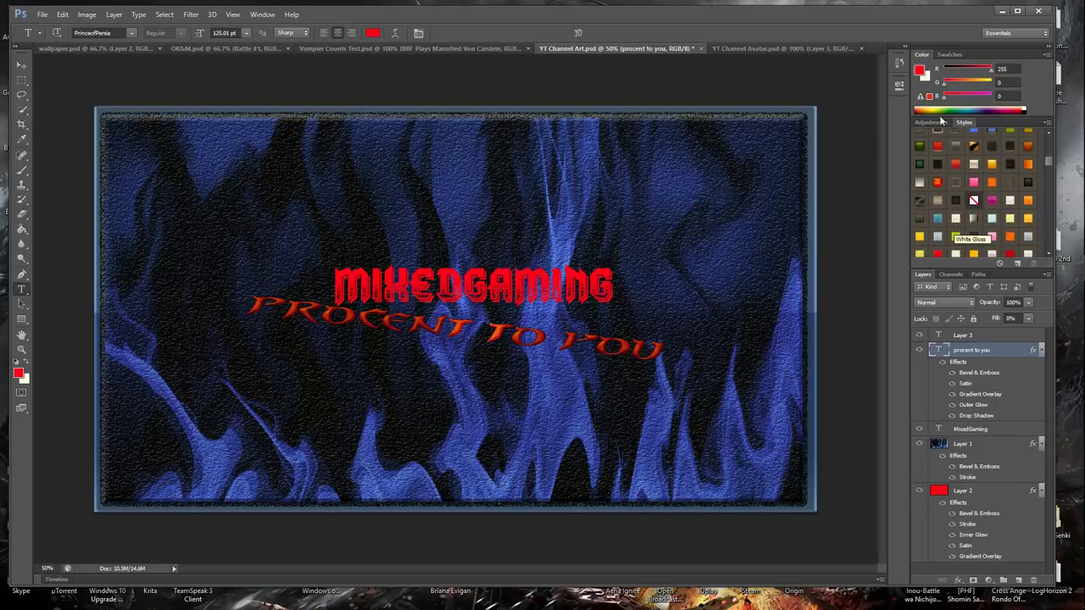
Copy the red-crested helmet from YT Channel Avatar.psd into YT Channel Art.psd, placing it over the end of the text lines
left_click(783, 48)
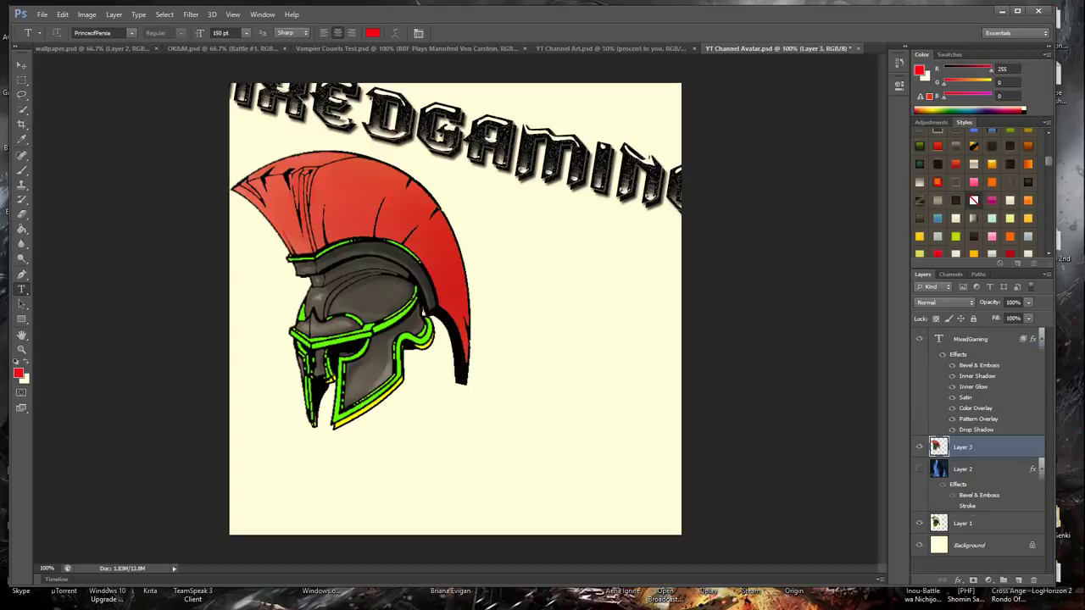
left_click(25, 67)
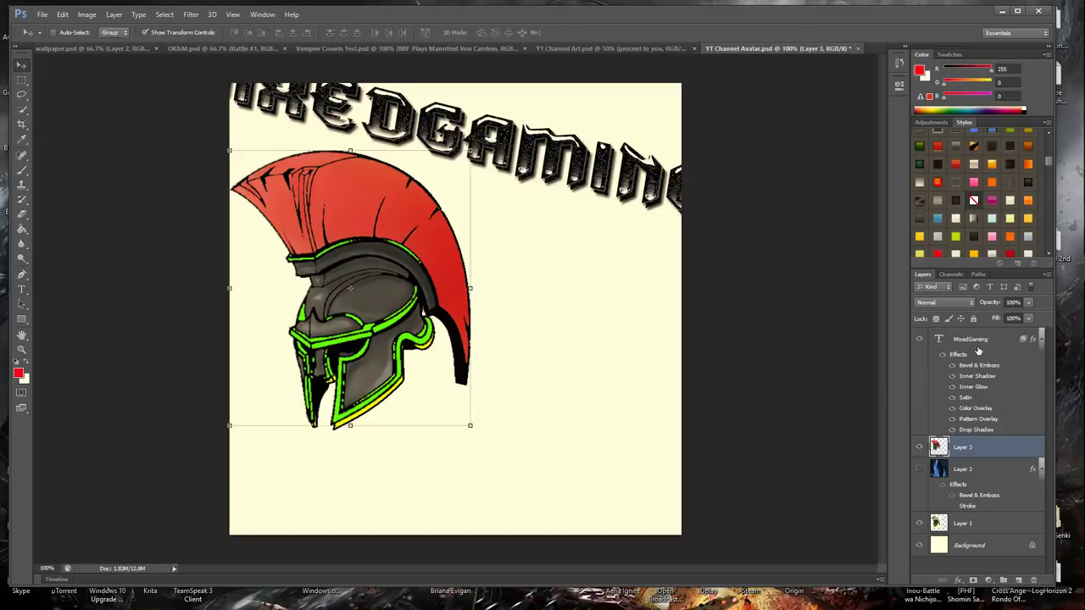
left_click_drag(574, 327, 633, 314)
key("ctrl+t")
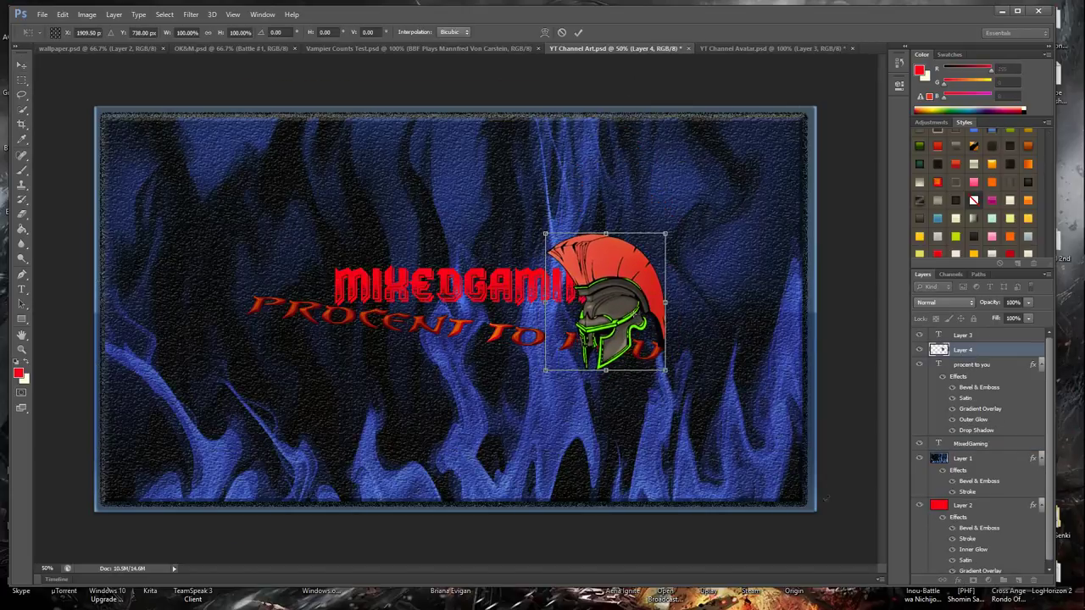
left_click(578, 32)
Delete the empty text layer, Layer 3, from the channel art
right_click(953, 336)
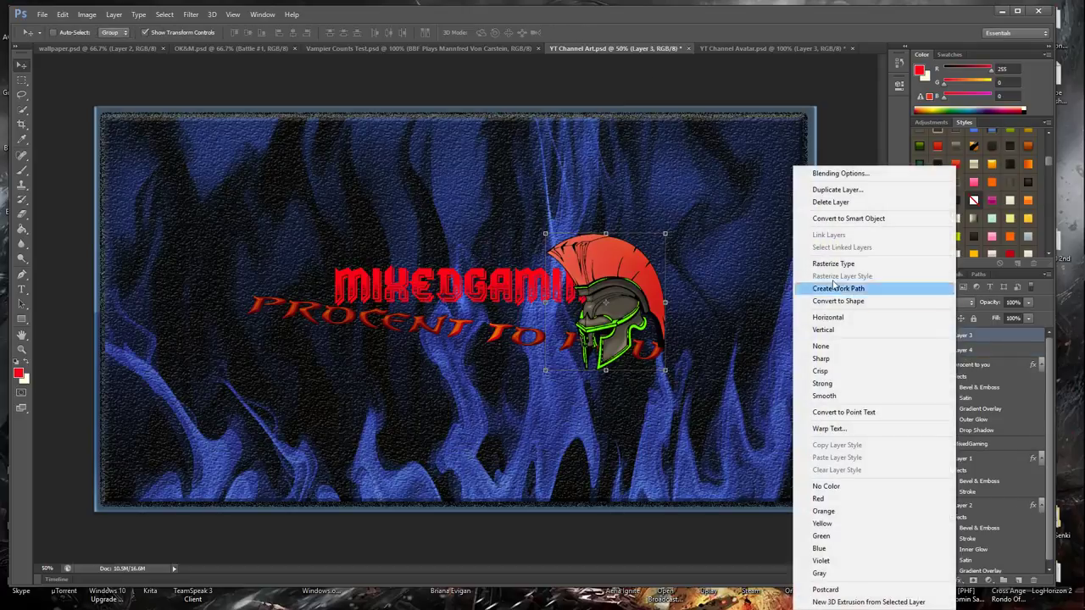
left_click(830, 202)
left_click(481, 227)
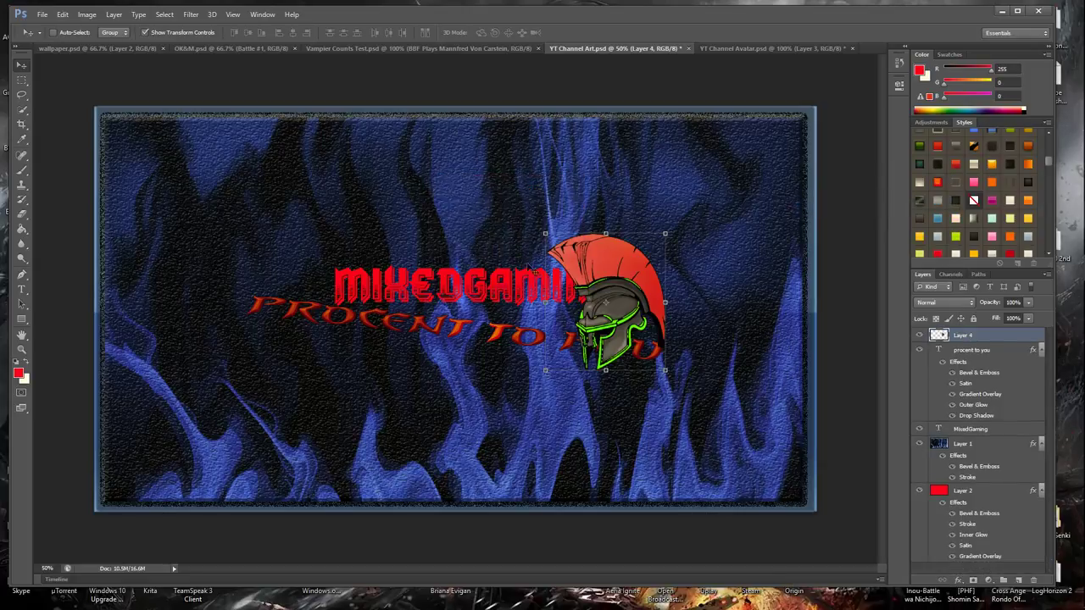
Move the MixedGaming and "procent to you" layers above the helmet on Layer 4, and shift the helmet slightly up and to the left
left_click_drag(967, 431, 966, 333)
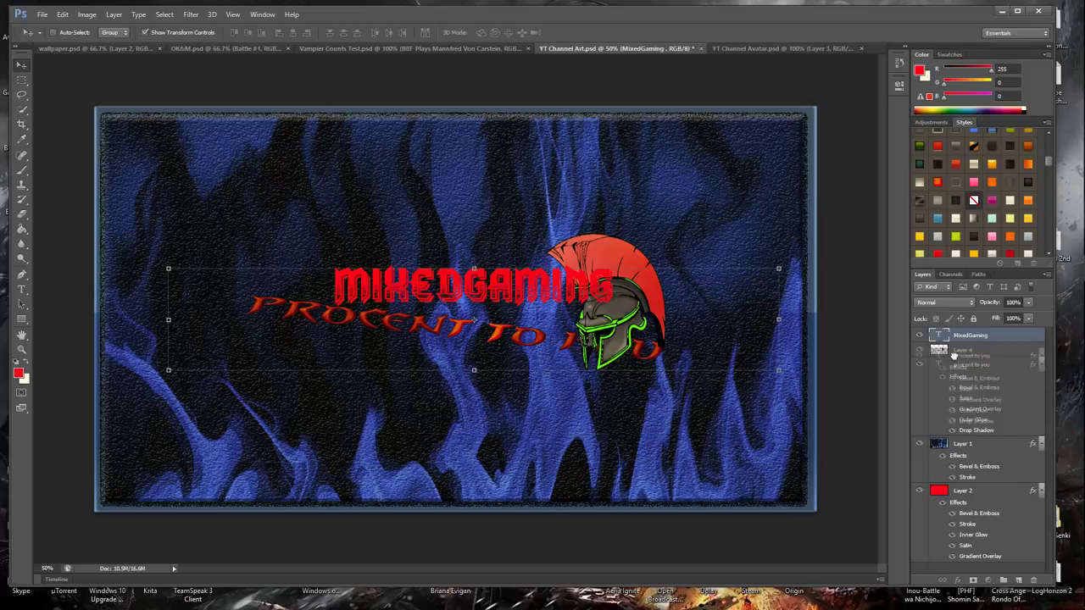
left_click(953, 348)
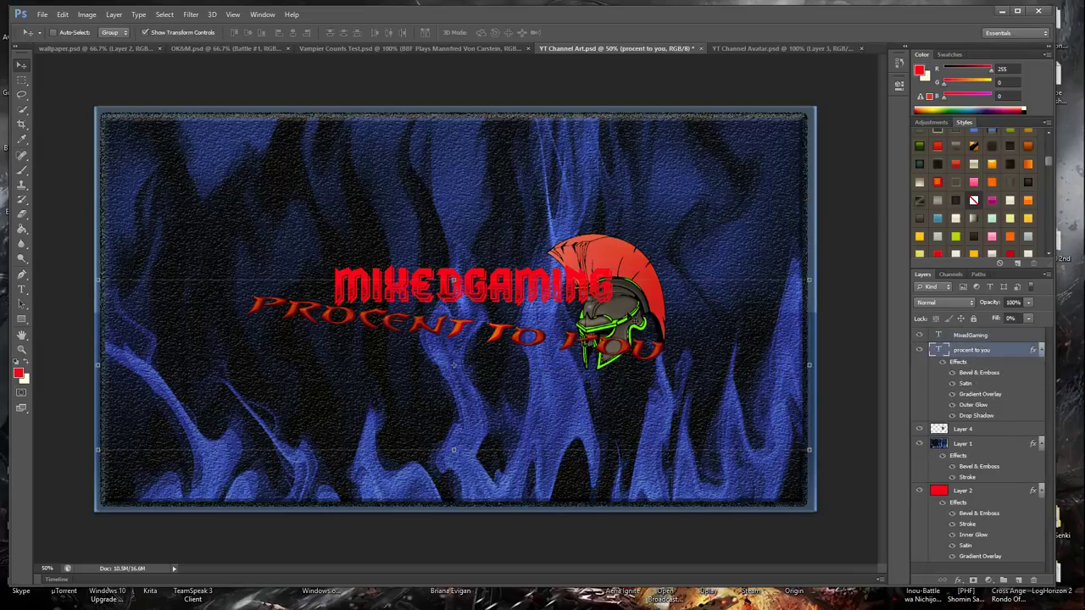
left_click(972, 430)
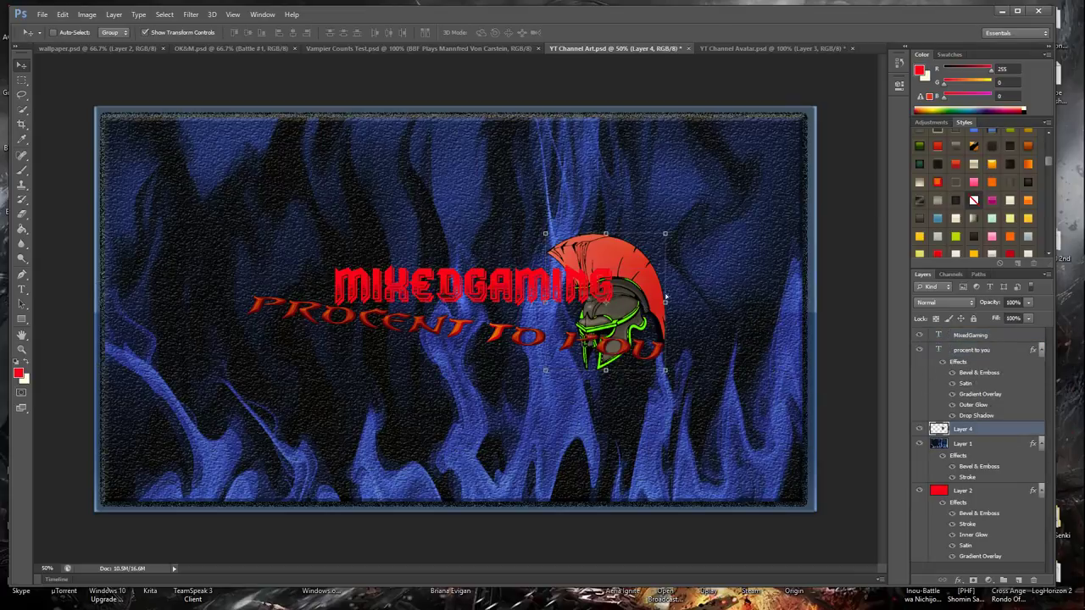
left_click_drag(666, 297, 589, 289)
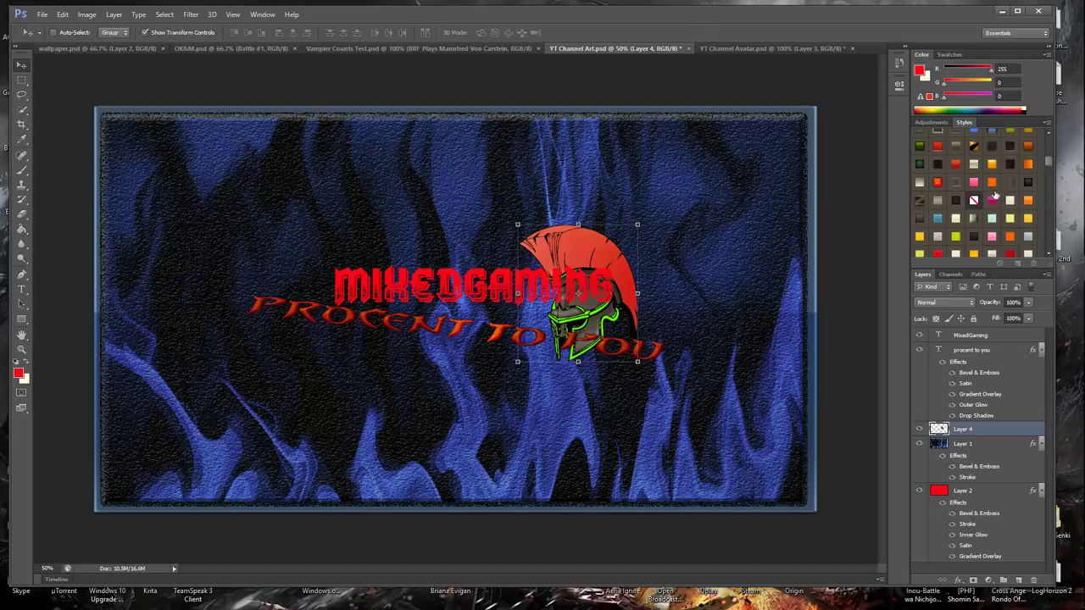
Try several preset styles on the helmet's Layer 4, ending with the light gradient style that has an inner shadow
left_click(920, 200)
left_click(974, 201)
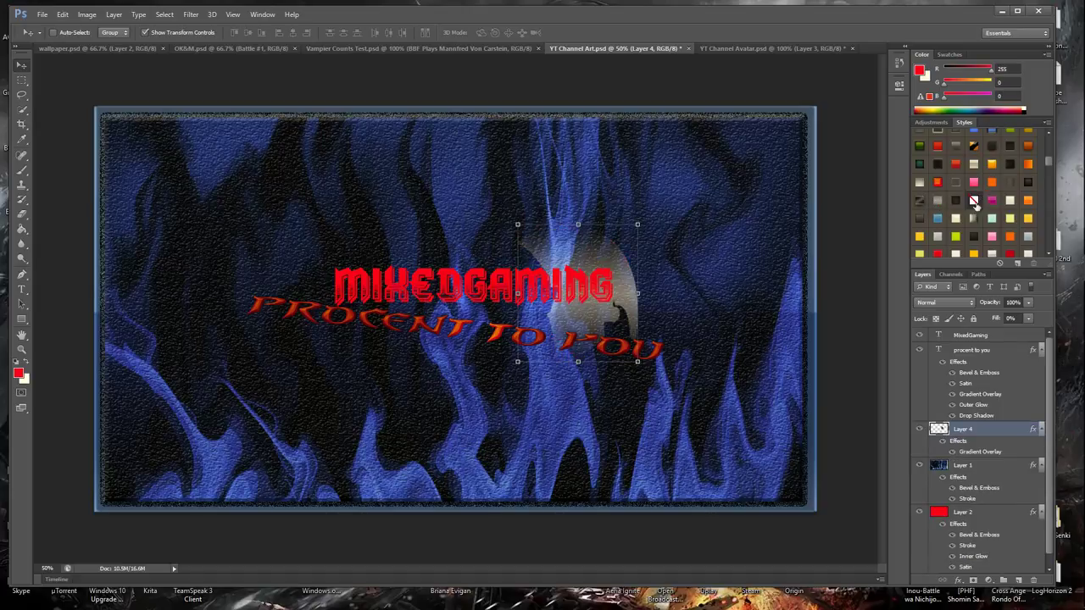
left_click(1008, 200)
left_click(955, 200)
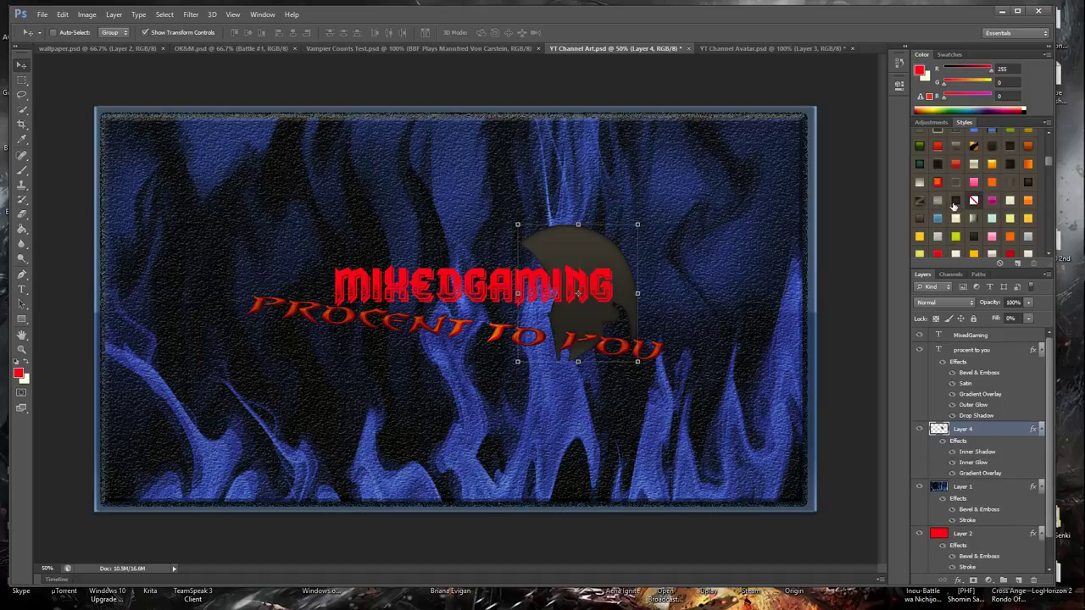
left_click(921, 181)
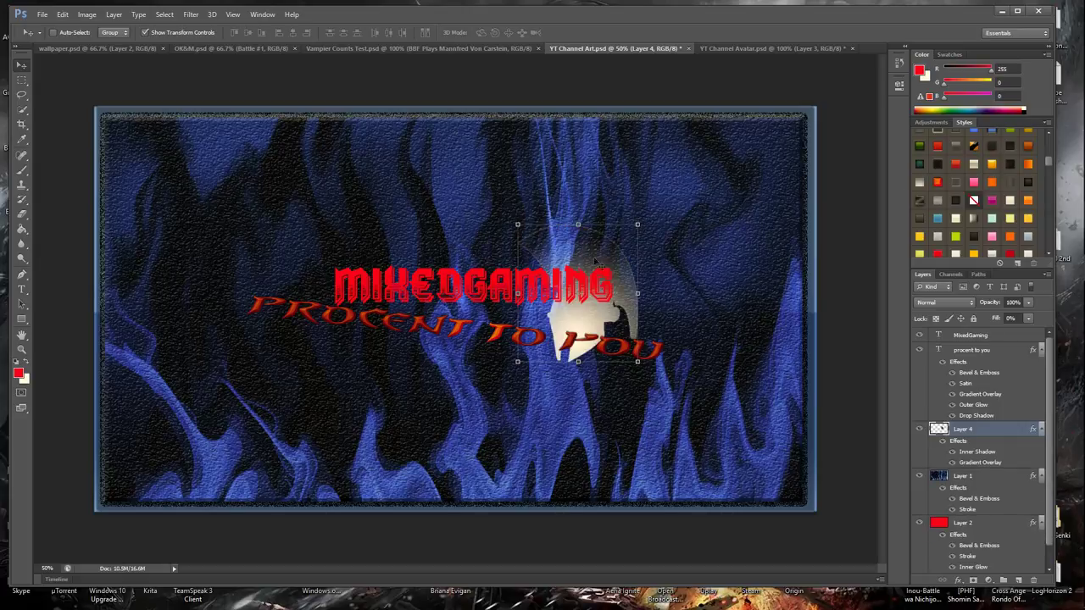
Move the helmet on Layer 4 slightly to the right, behind the ends of both text lines
mouse_move(595, 261)
left_mouse_down()
mouse_move(687, 204)
mouse_move(619, 257)
mouse_move(590, 257)
left_mouse_up()
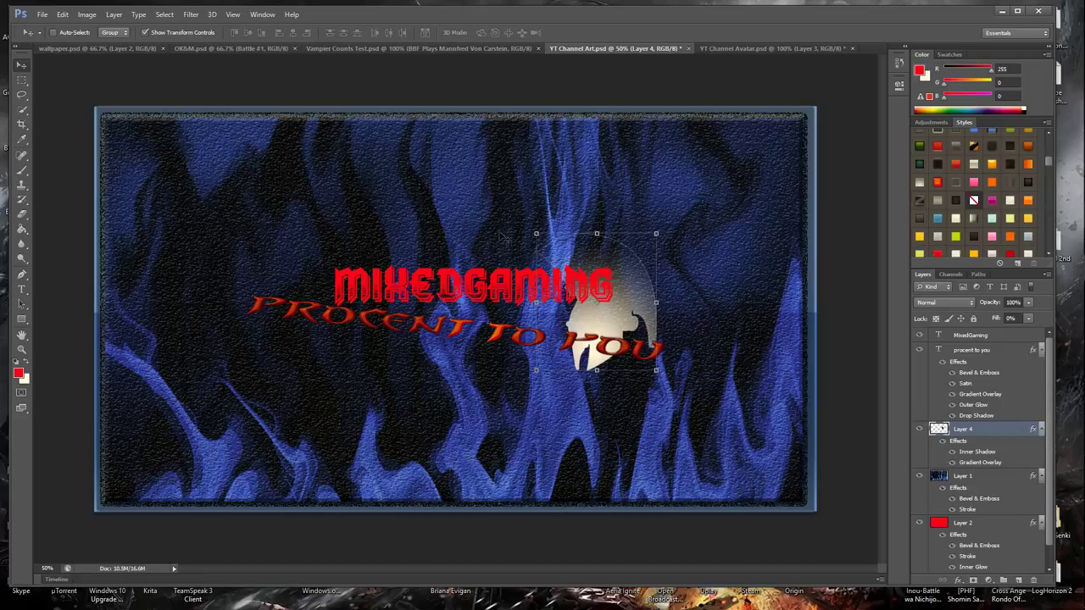
mouse_move(638, 295)
left_mouse_down()
mouse_move(533, 288)
mouse_move(648, 291)
left_mouse_up()
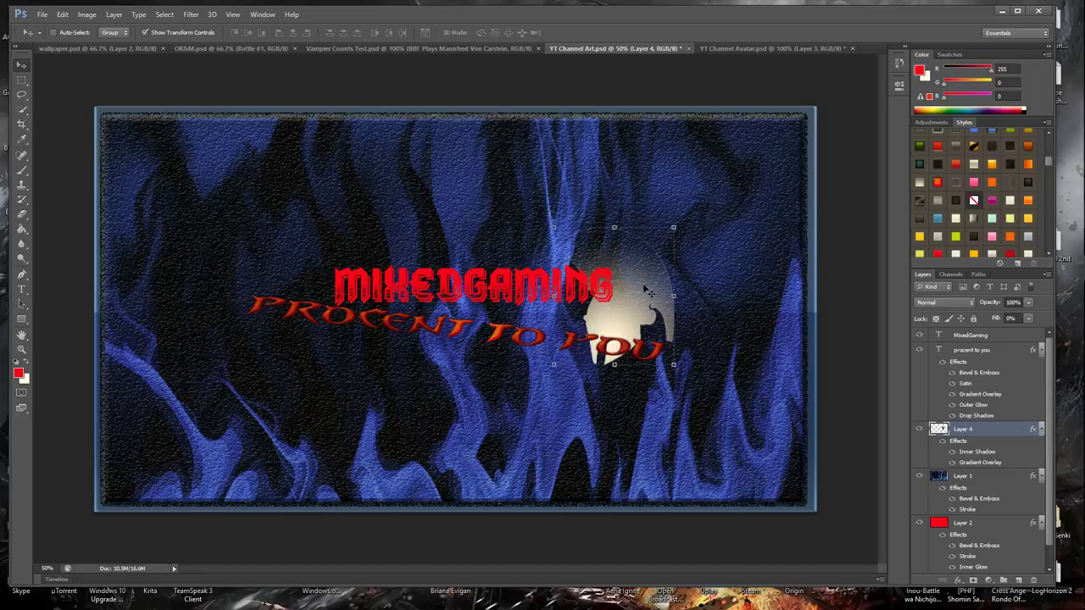
Switch to Vampier Counts Test.psd and apply the red-orange beveled preset style with satin and outer glow to the "BBF Plays" text layer
left_click(482, 51)
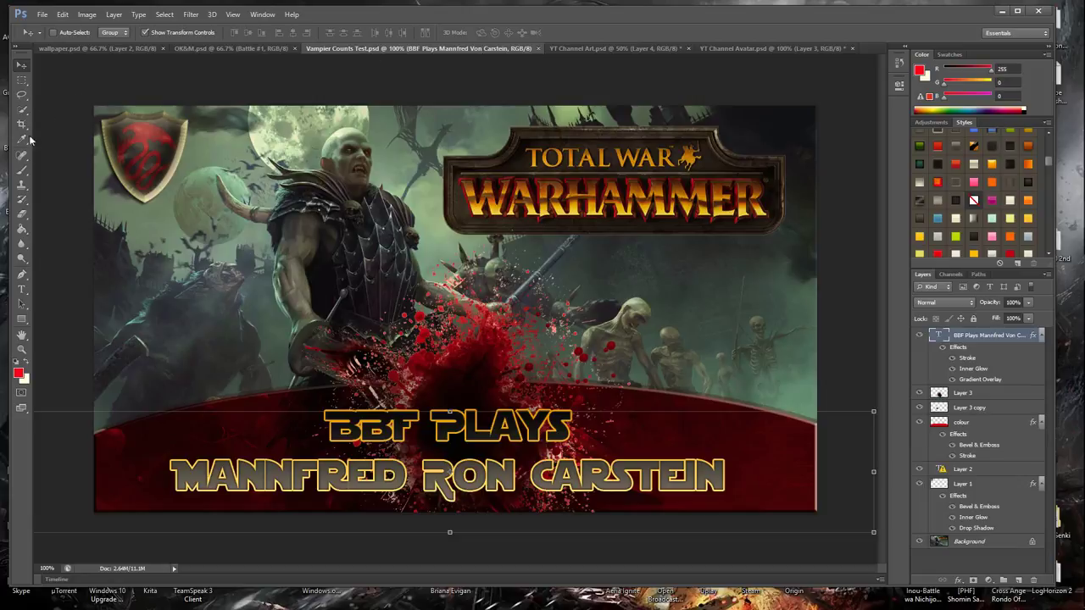
left_click(22, 289)
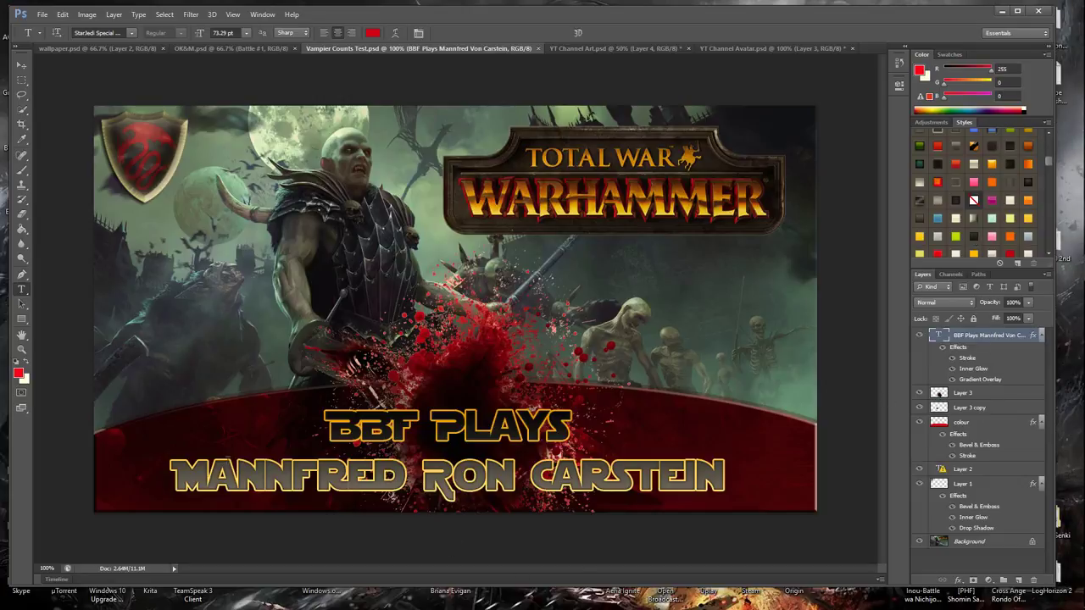
left_click_drag(327, 429, 607, 449)
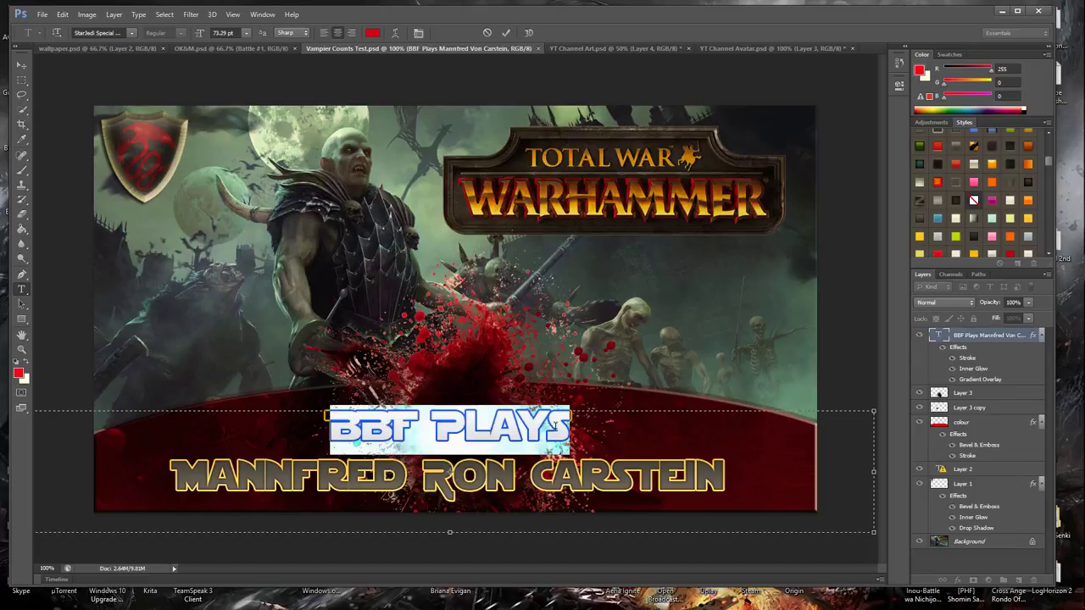
left_click(952, 194)
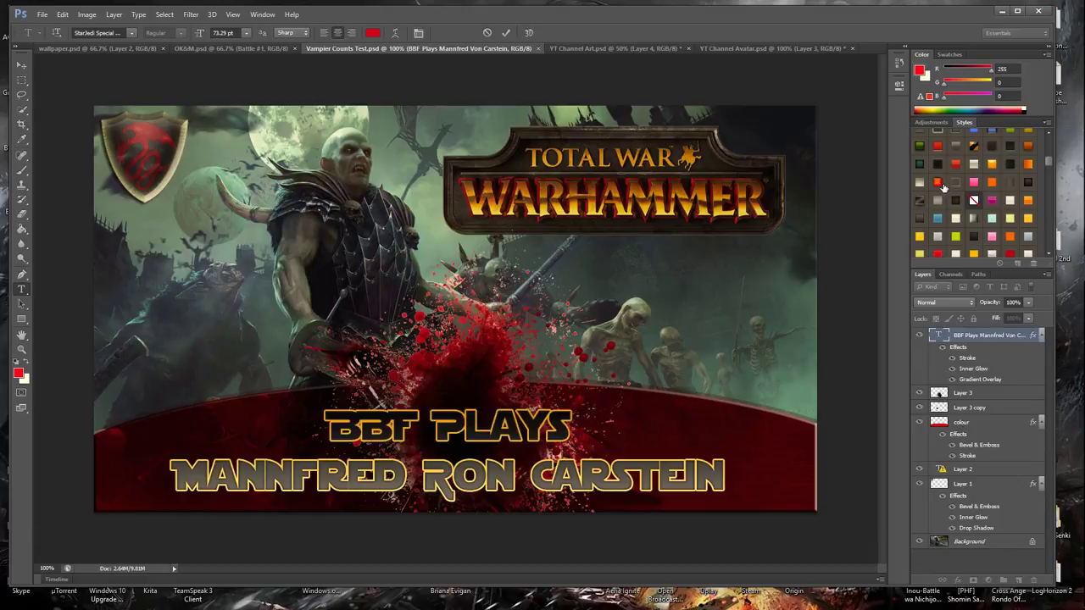
left_click_drag(329, 419, 594, 424)
left_click(941, 183)
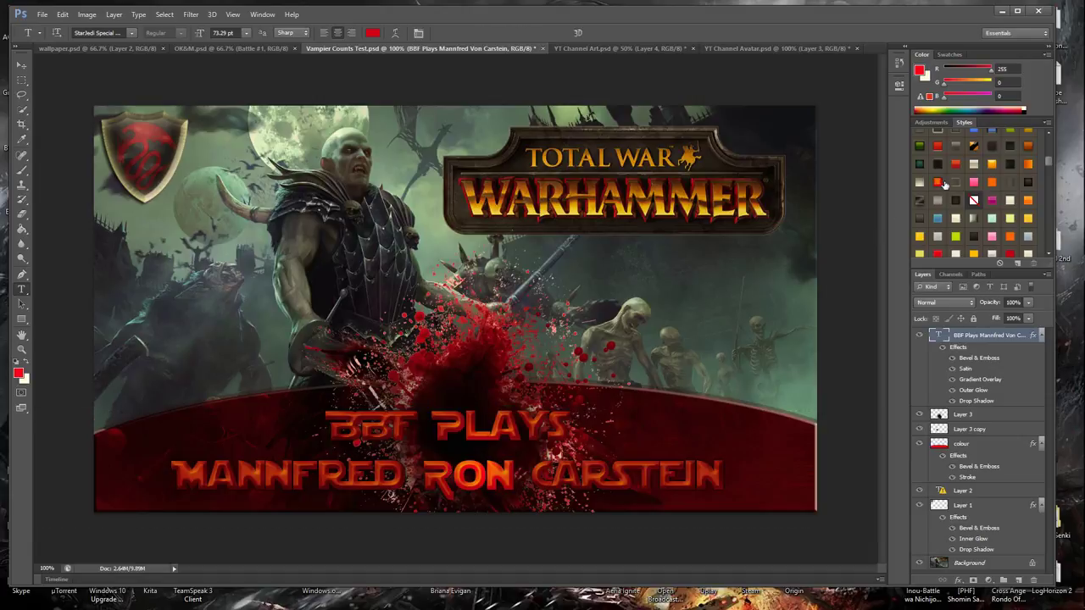
Try a flat orange and a bright red gradient preset style on the "BBF Plays" text layer
left_click(1015, 206)
left_click(1008, 239)
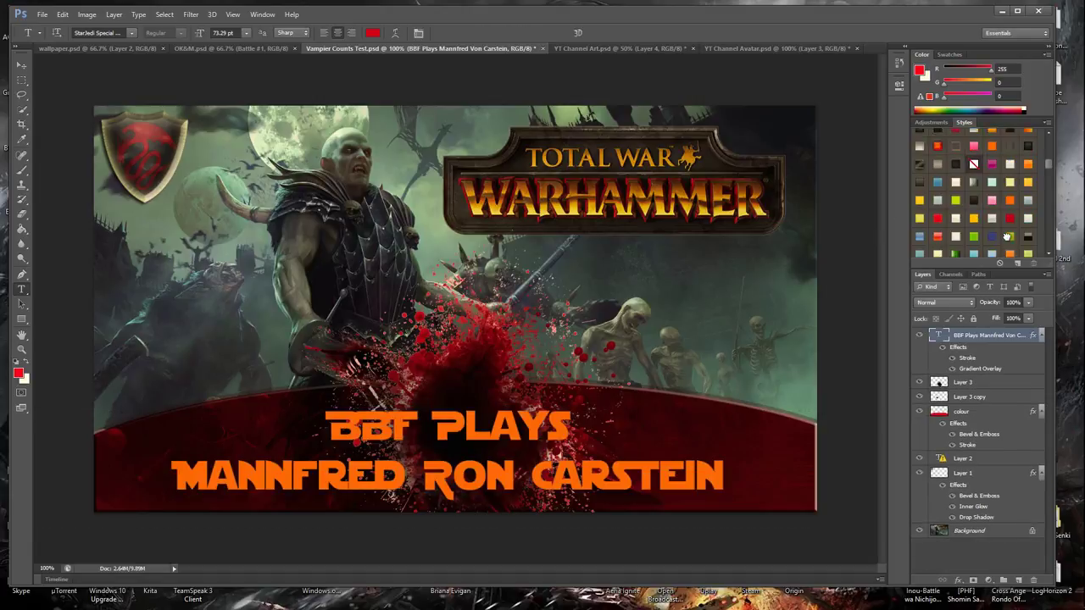
scroll(974, 186, "down", 3)
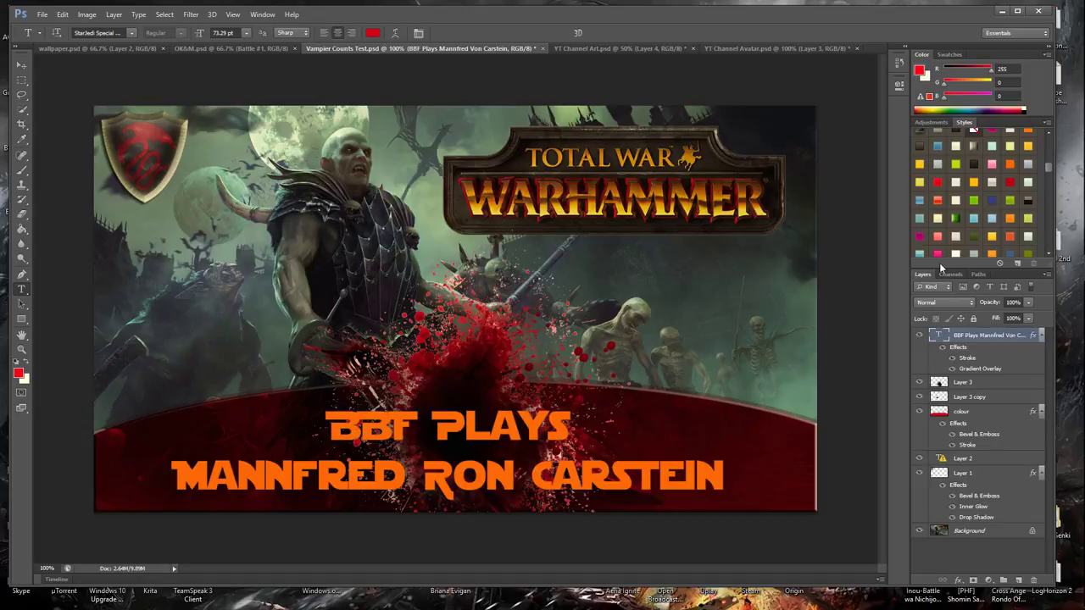
left_click(937, 181)
Try further preset styles on the "BBF Plays" text layer, ending with the neon green outline style that has a drop shadow
scroll(938, 182, "down", 3)
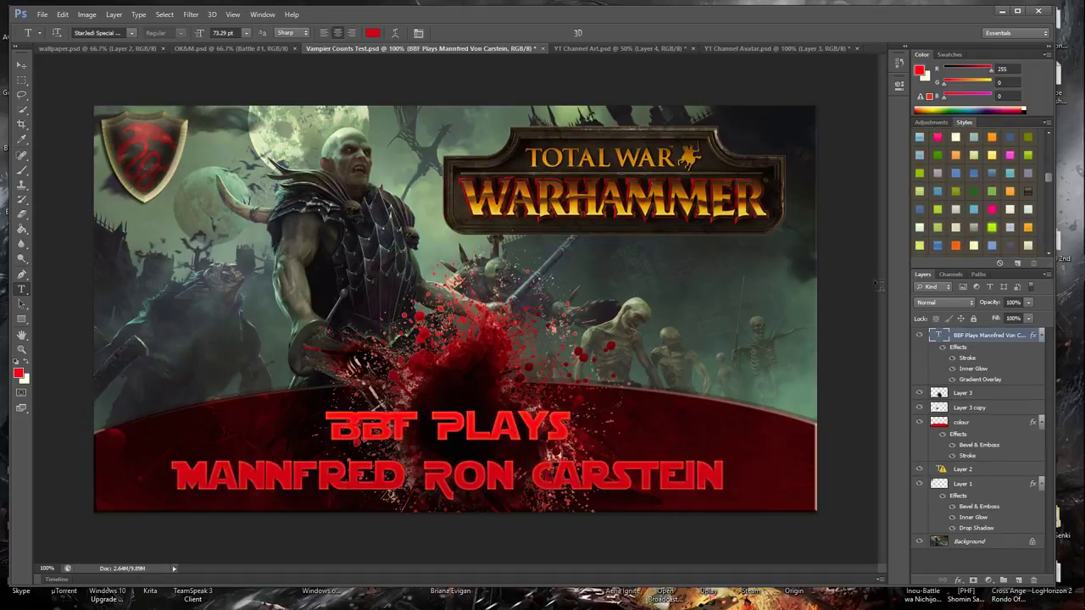
scroll(937, 195, "down", 3)
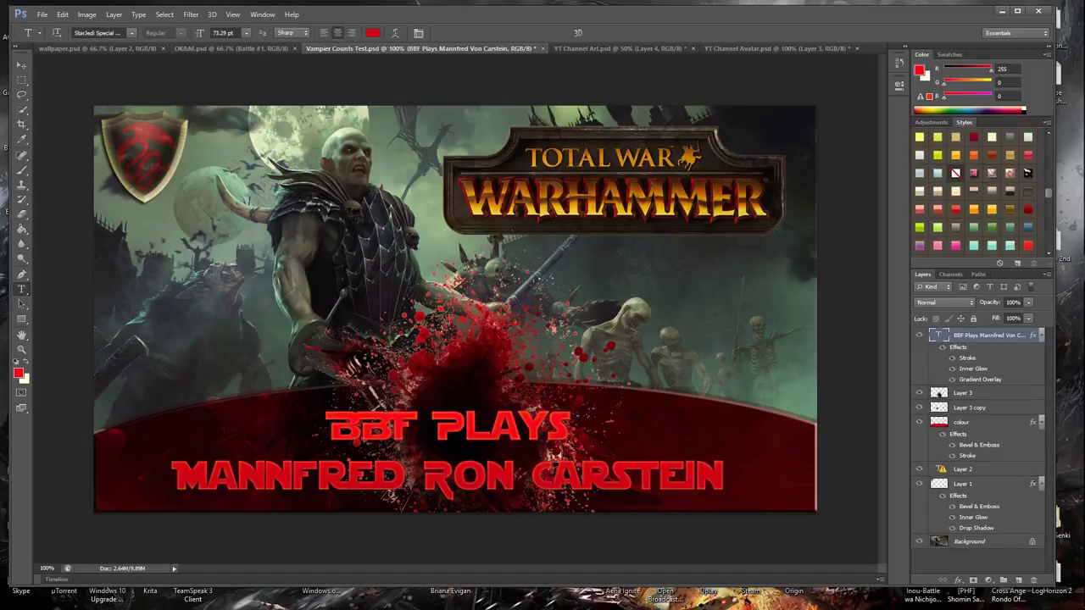
scroll(1035, 145, "down", 2)
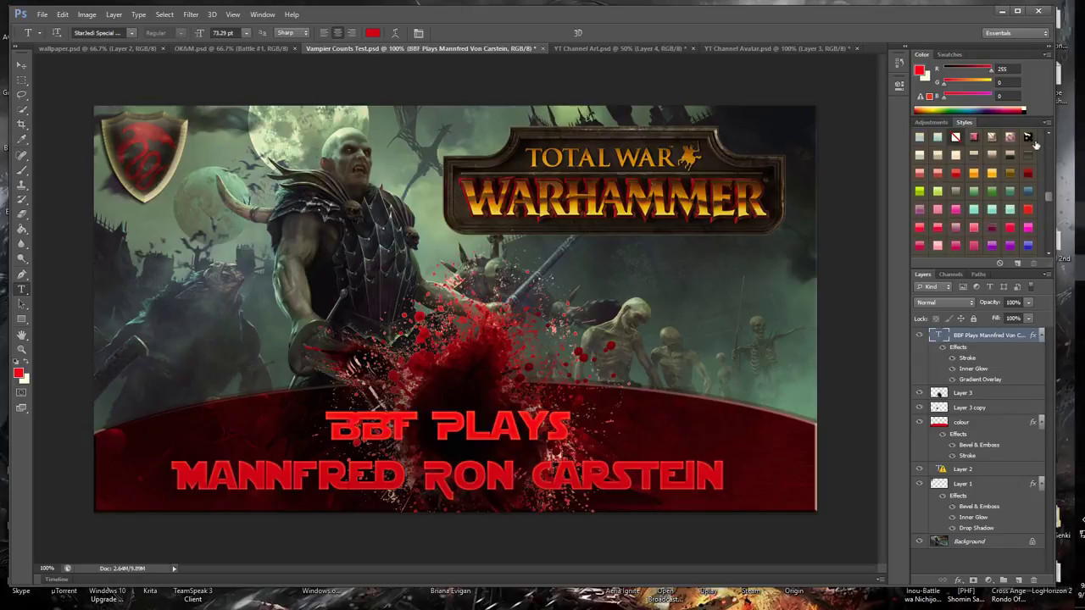
left_click(1029, 138)
scroll(1021, 165, "down", 2)
left_click(1014, 173)
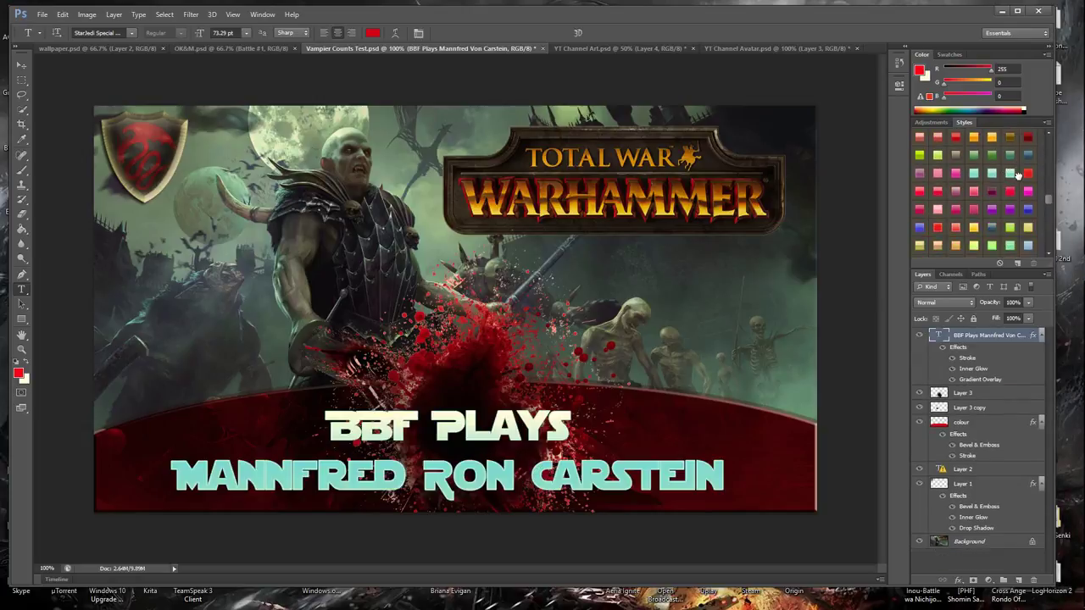
scroll(1021, 182, "down", 3)
left_click(1031, 195)
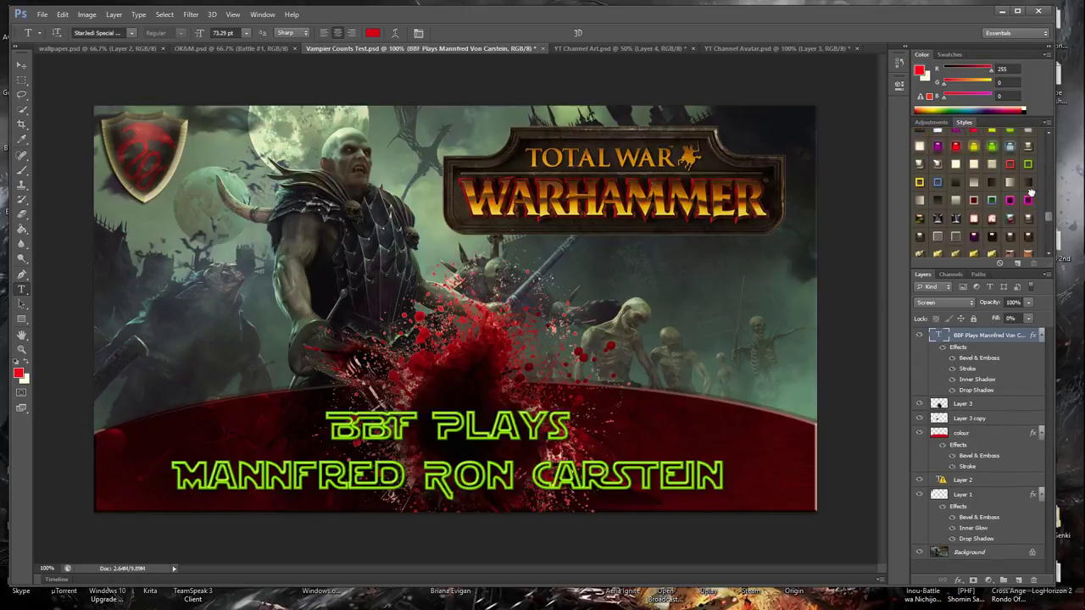
scroll(1030, 195, "down", 1)
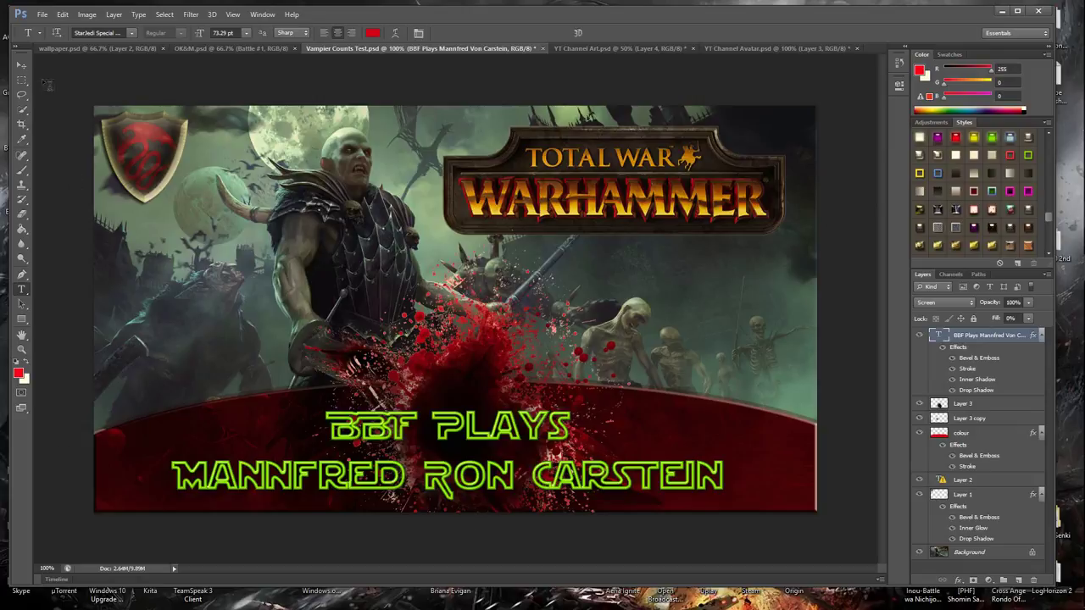
Shift the red band on the colour layer slightly down and nudge the small blood splatter on Layer 3 copy
left_click(17, 66)
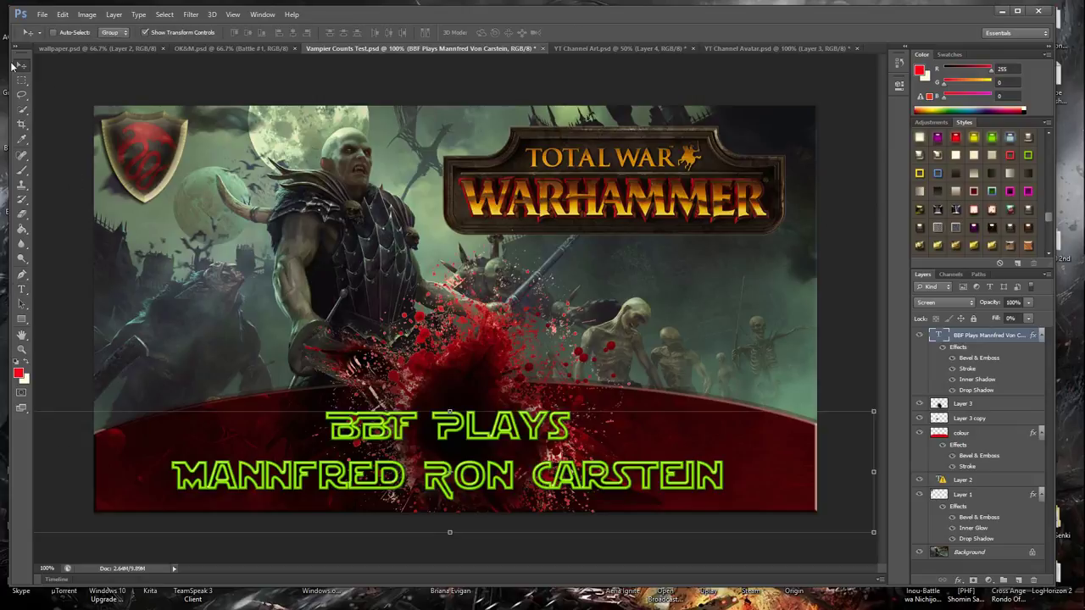
left_click(964, 433)
left_click_drag(667, 428, 676, 458)
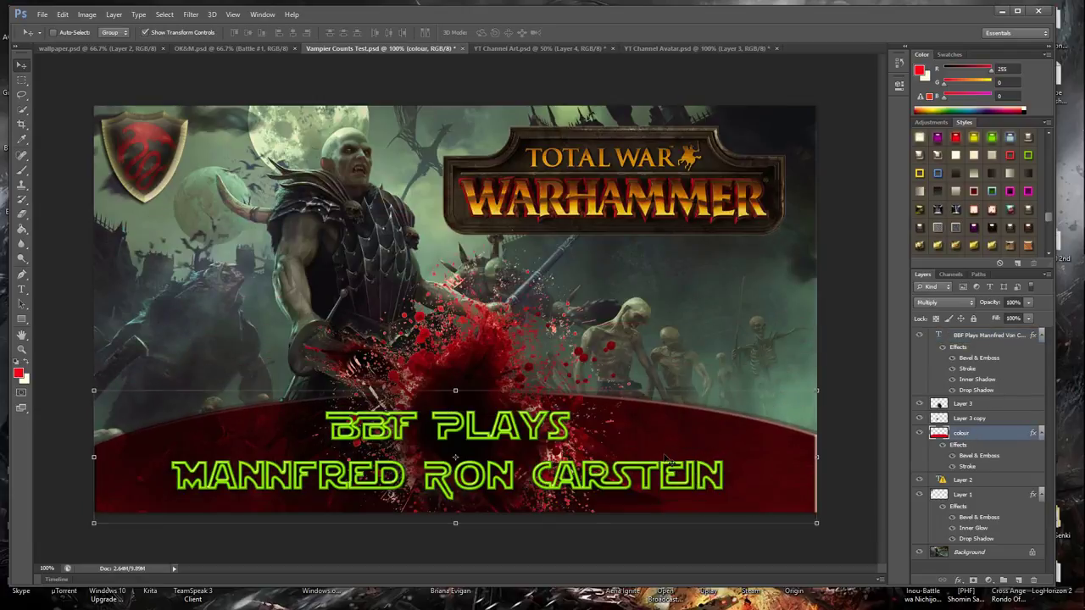
left_click(968, 418)
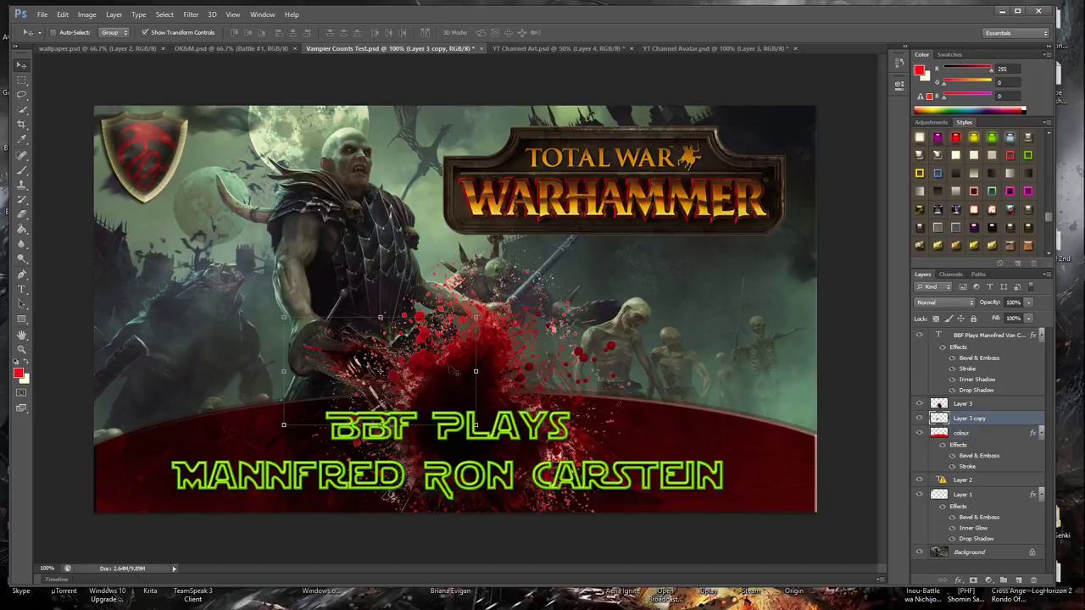
mouse_move(369, 373)
left_mouse_down()
mouse_move(339, 373)
mouse_move(311, 354)
mouse_move(373, 373)
left_mouse_up()
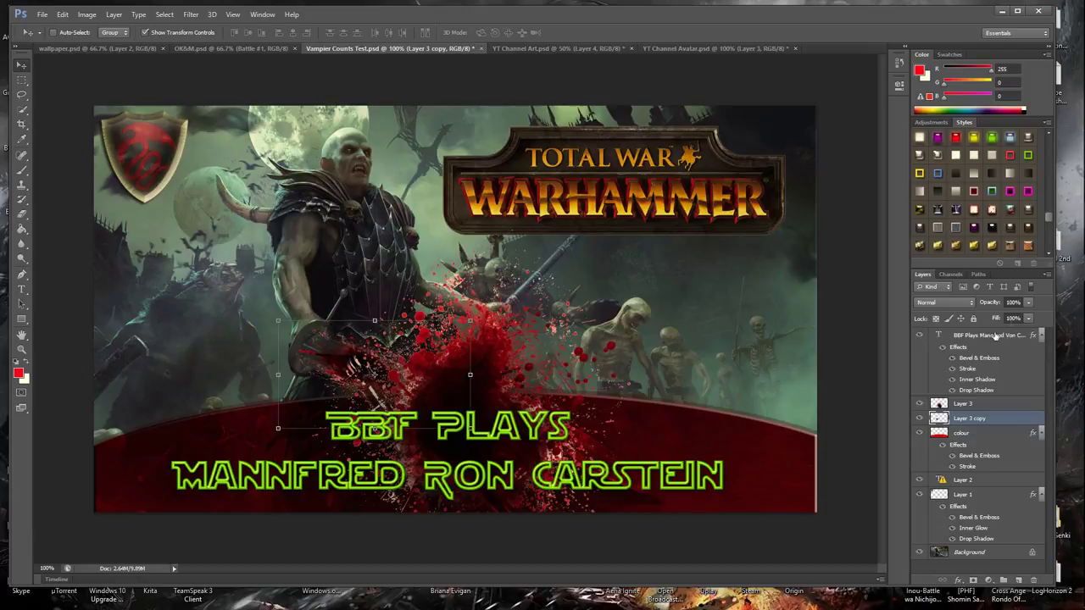
Move the large blood splatter on Layer 3 over the Warhammer logo and back behind the title text
left_click(959, 405)
left_click_drag(437, 372, 688, 261)
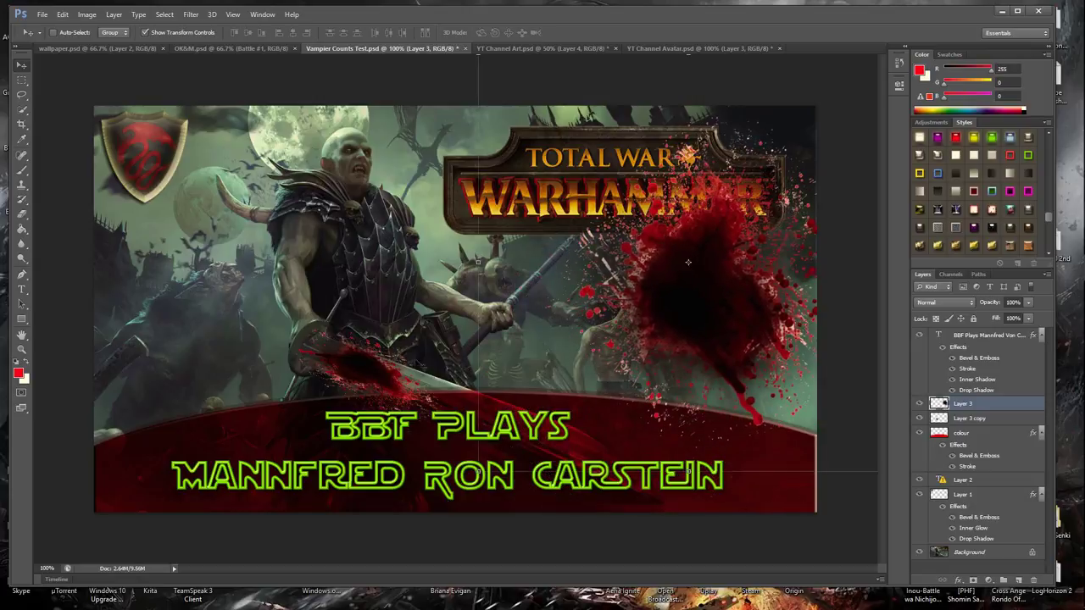
left_click_drag(734, 356, 476, 418)
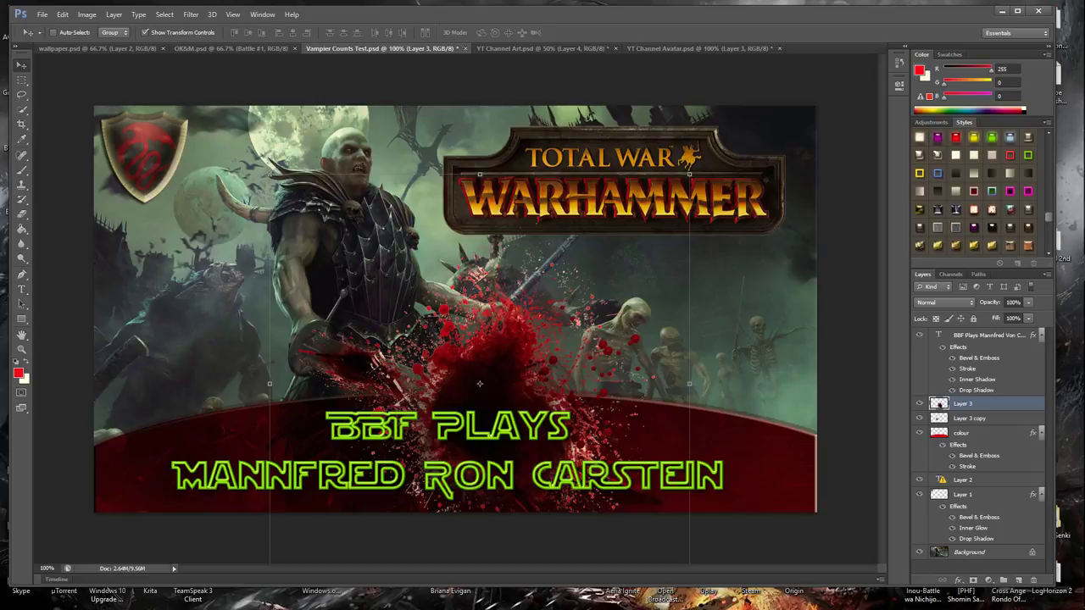
Try several textured preset styles on the large blood splatter, including a white one with red speckles and a blue-and-cream stone pattern
scroll(971, 212, "down", 2)
left_click(971, 212)
left_click(996, 209)
scroll(996, 209, "down", 2)
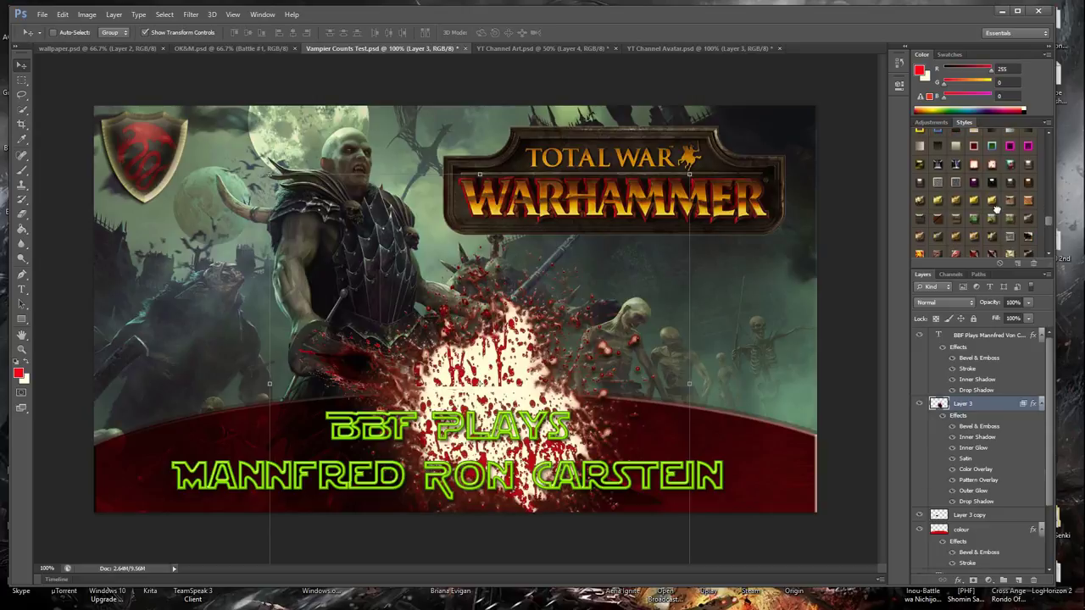
left_click(996, 209)
left_click(977, 214)
left_click(1006, 203)
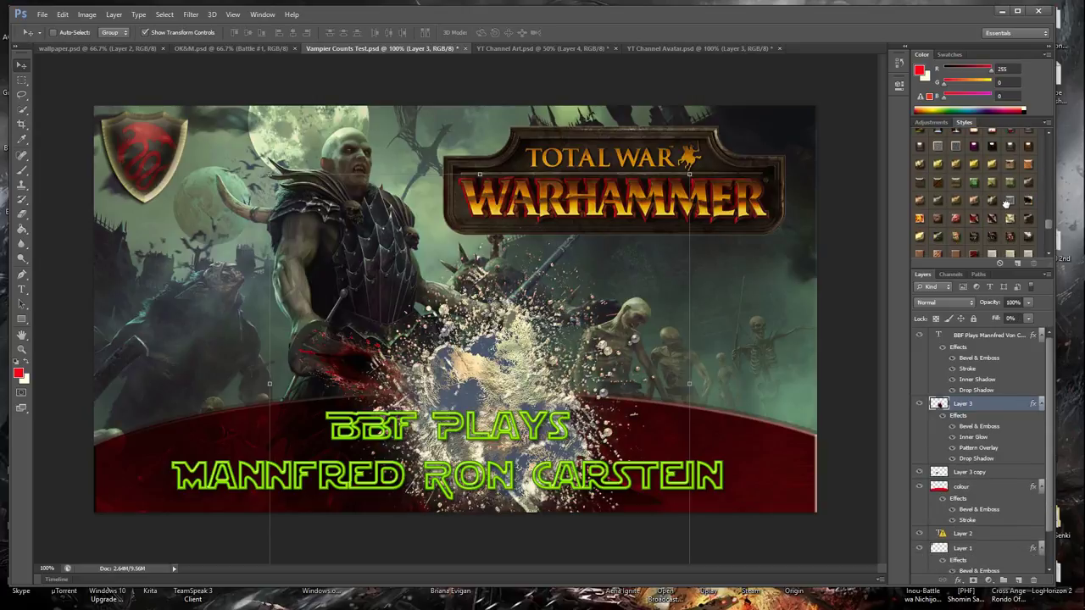
Try grassy and leaf-patterned preset styles on the large blood splatter, and move it slightly up
left_click(993, 200)
left_click(1009, 186)
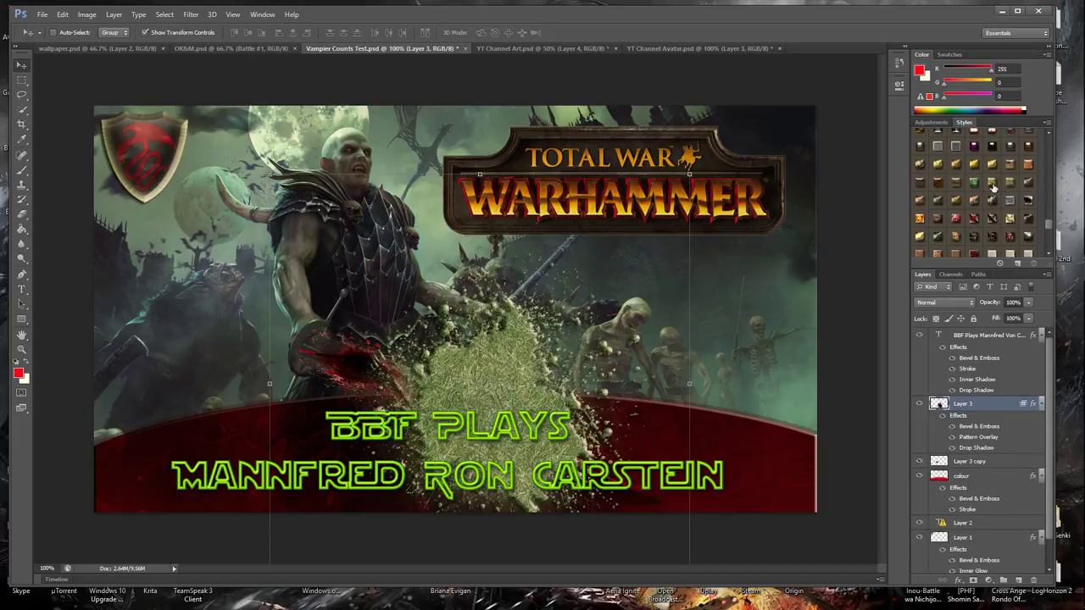
left_click(992, 184)
left_click(971, 185)
left_click(981, 184)
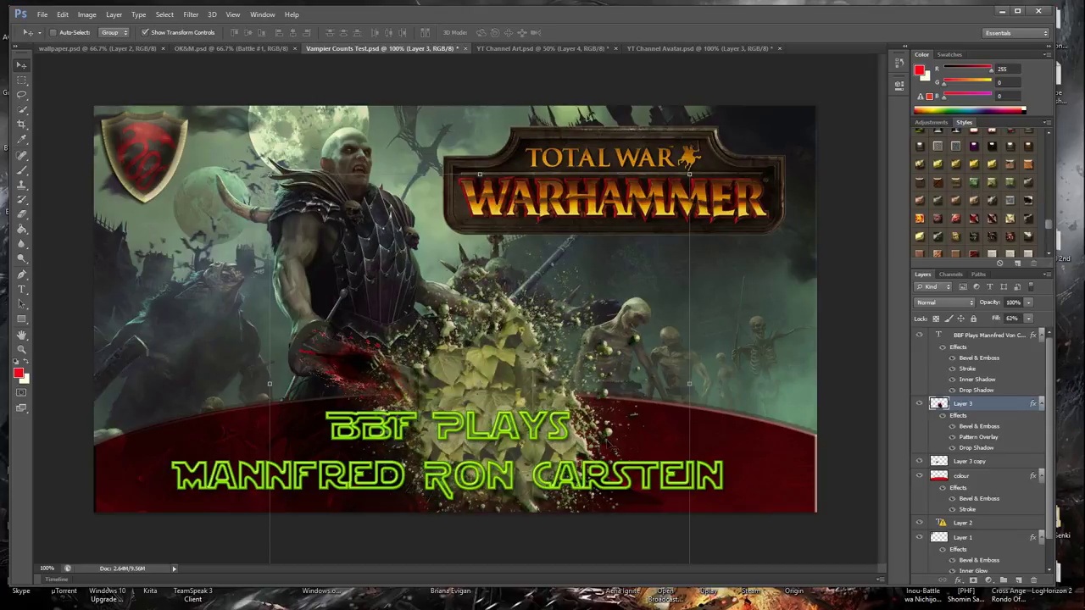
left_click_drag(552, 405, 520, 347)
Try a yellow ivy-patterned preset style and the fern-patterned Retro Style on the large blood splatter
scroll(964, 193, "down", 2)
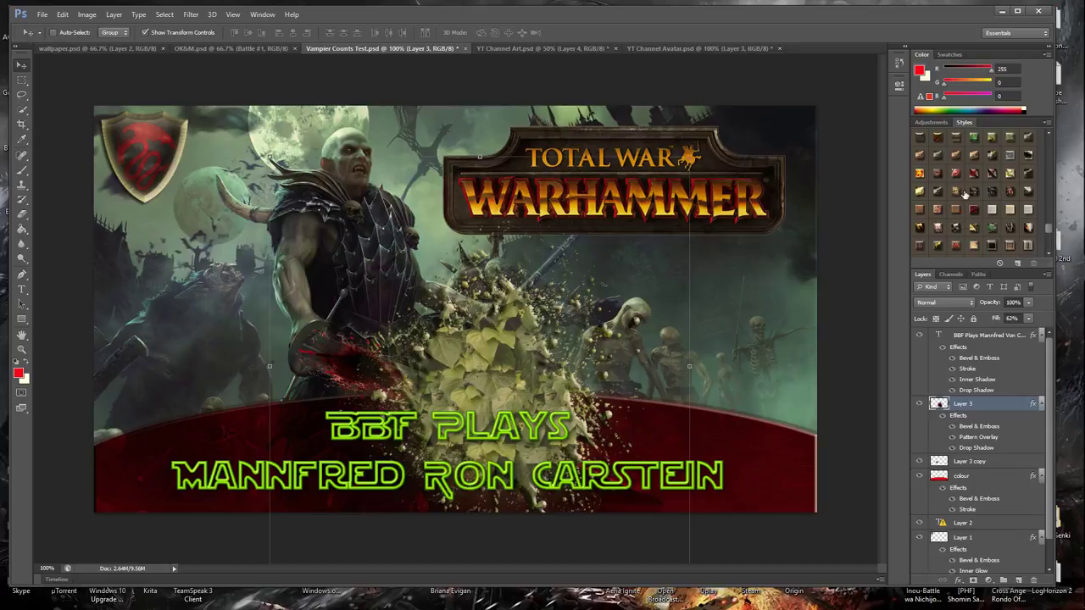
left_click(963, 192)
left_click(955, 192)
left_click(937, 192)
left_click(922, 192)
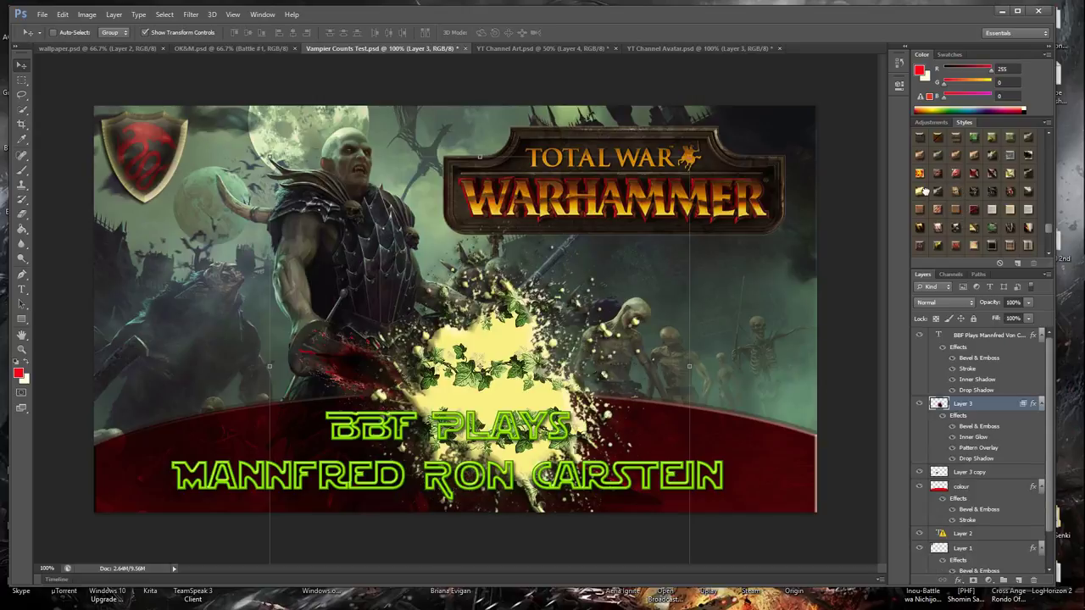
left_click(938, 190)
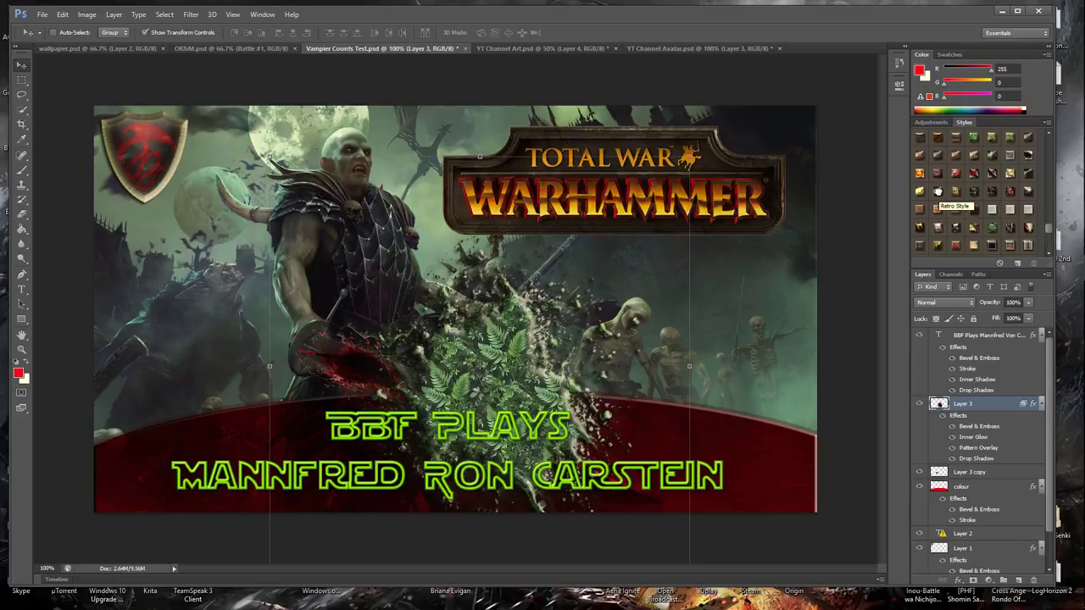
Try the Wallpaper Style and a gold-and-black striped pattern style on the large blood splatter
scroll(949, 203, "down", 2)
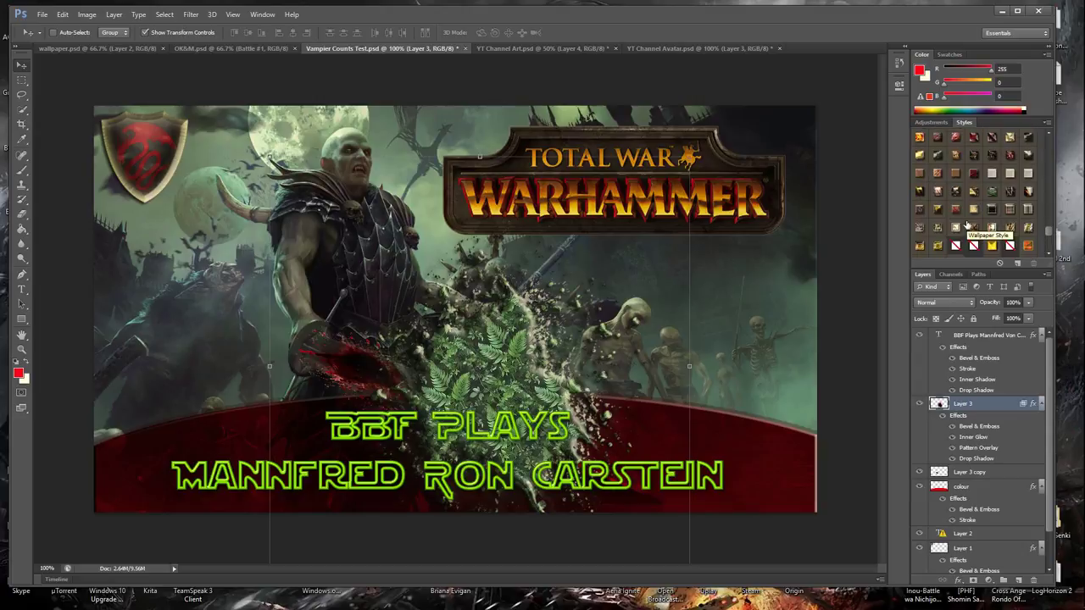
left_click(967, 225)
left_click(1014, 227)
Try gradient preset styles on Layer 3, including yellow with a thick stroke and pale blue
scroll(1021, 221, "up", 2)
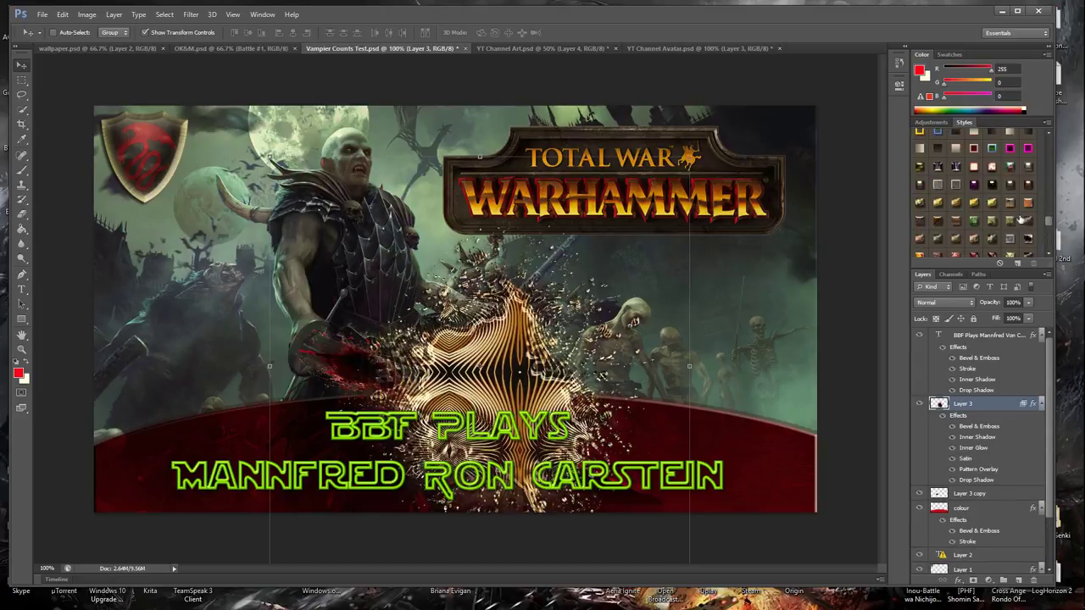
left_click(972, 176)
scroll(972, 177, "down", 2)
left_click(977, 174)
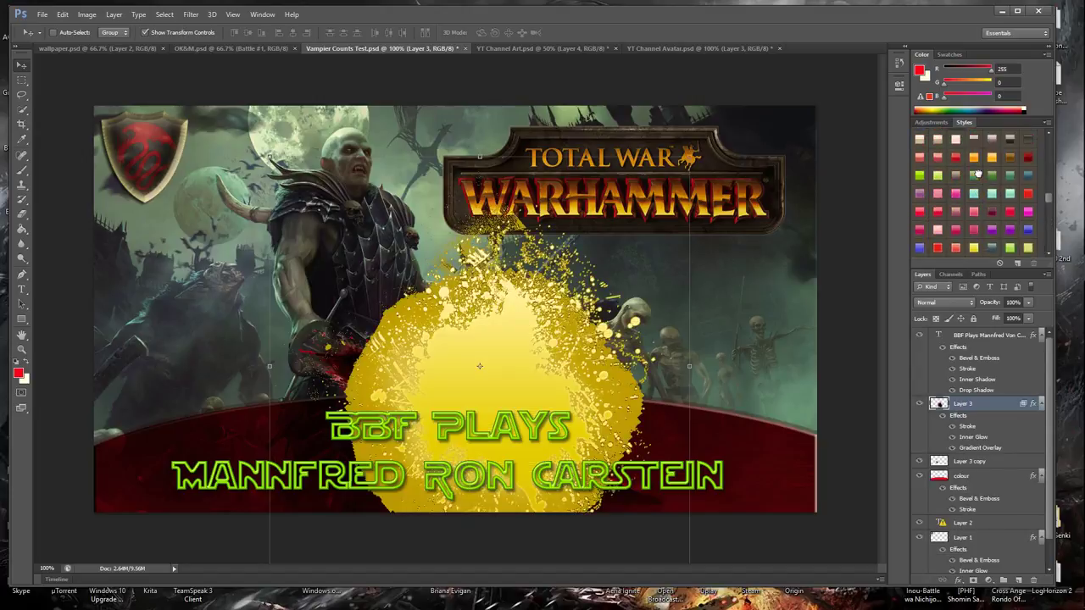
left_click(956, 248)
scroll(956, 249, "down", 2)
left_click(937, 212)
left_click(915, 180)
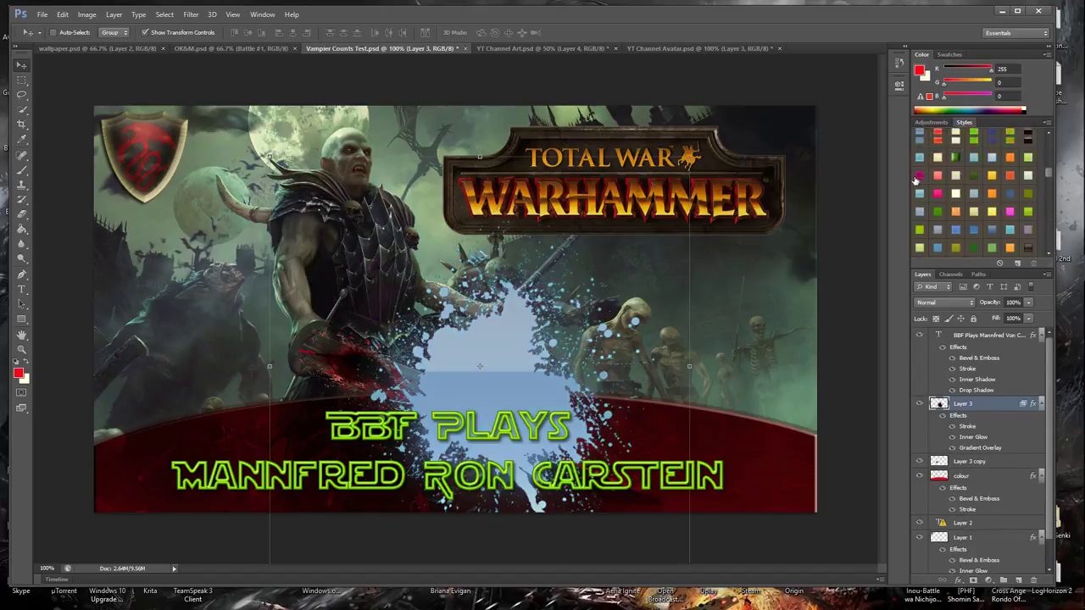
Try more preset styles on Layer 3, ending with the wrinkled gold style that has bevel, satin and gradient overlay
scroll(932, 194, "down", 2)
left_click(973, 167)
left_click(956, 171)
scroll(998, 193, "down", 2)
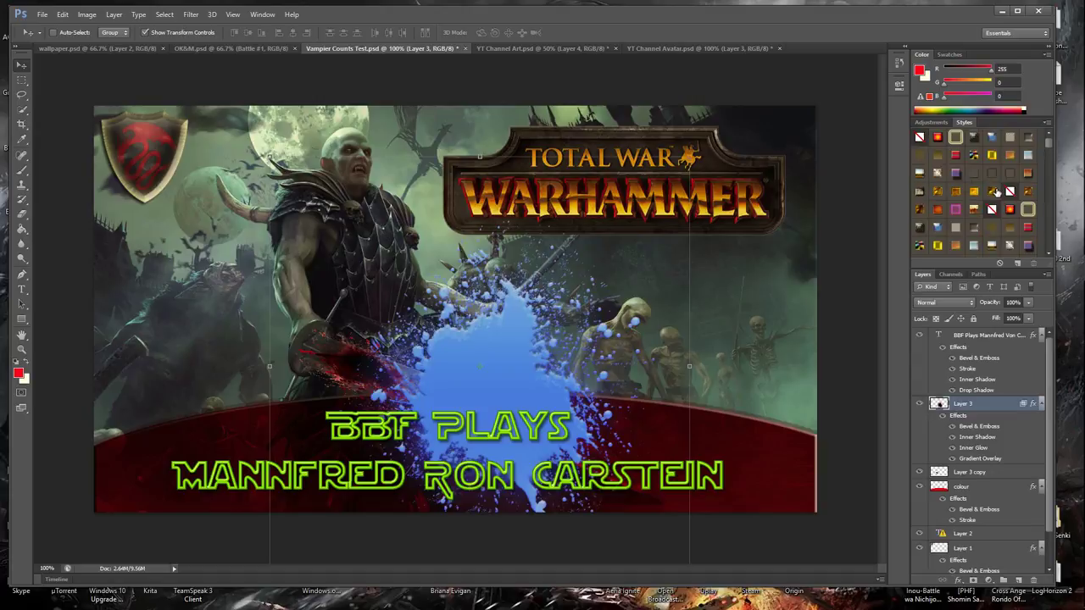
left_click(996, 192)
left_click(979, 195)
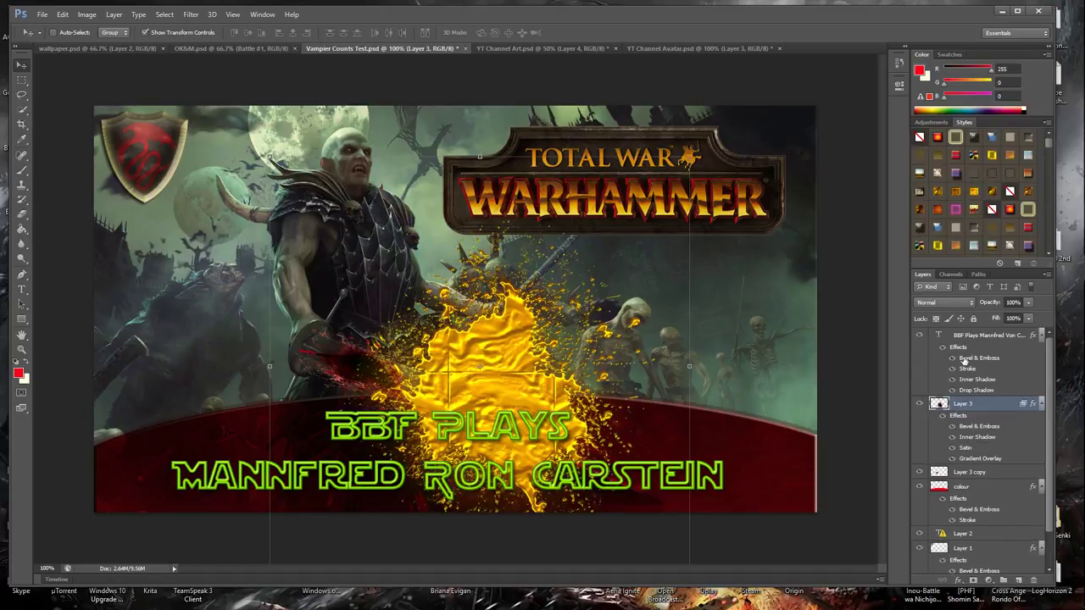
Select the shield emblem's layer, Layer 1, and shift the Battle #1 text slightly to the right in OK&M.psd
left_click(962, 548)
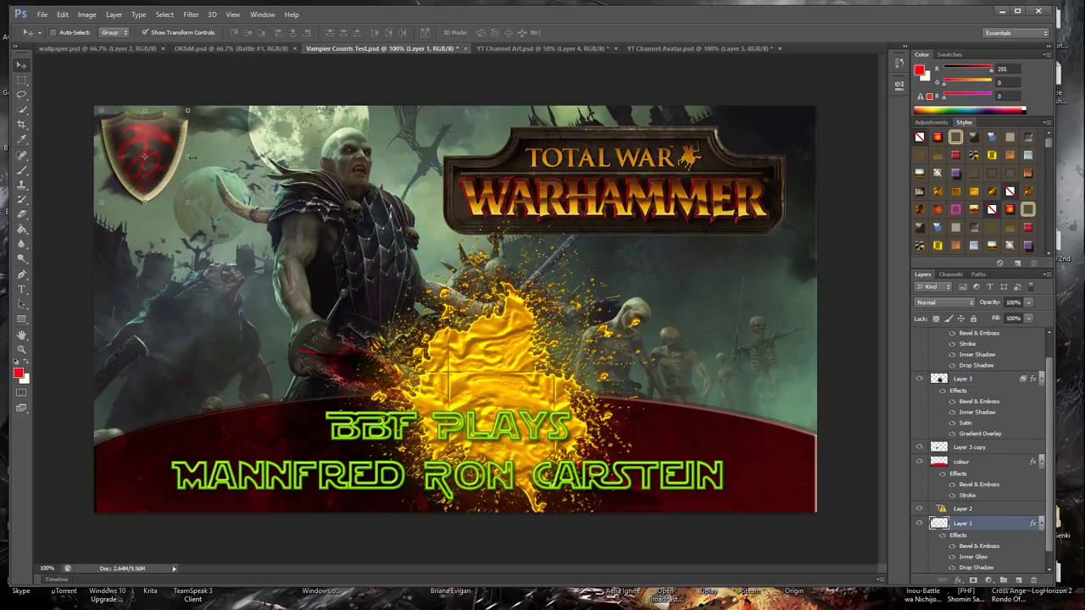
left_click_drag(191, 157, 158, 174)
left_click(231, 49)
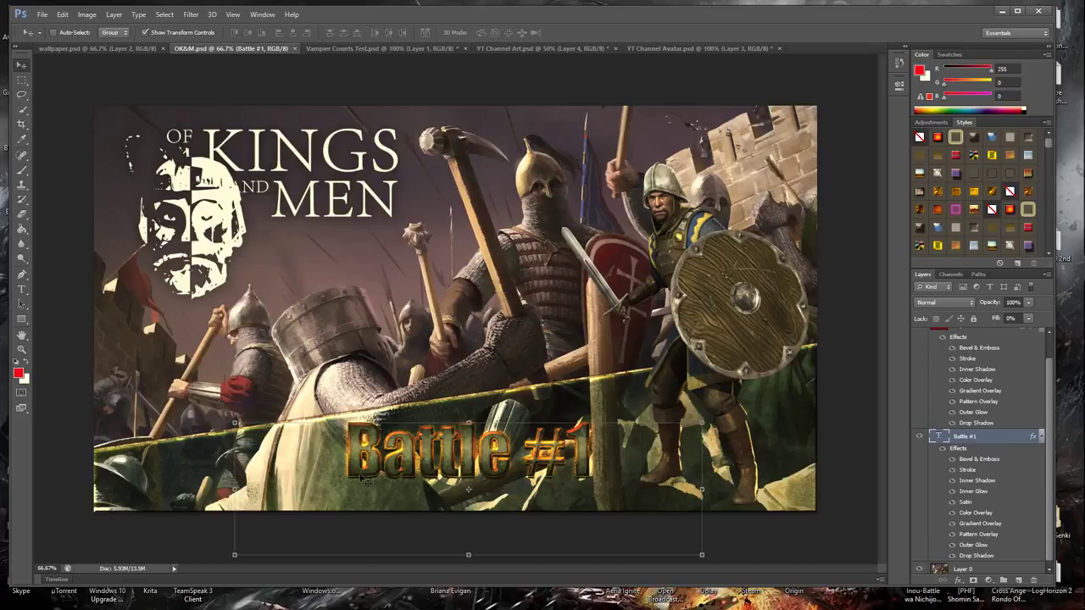
left_click_drag(363, 479, 388, 477)
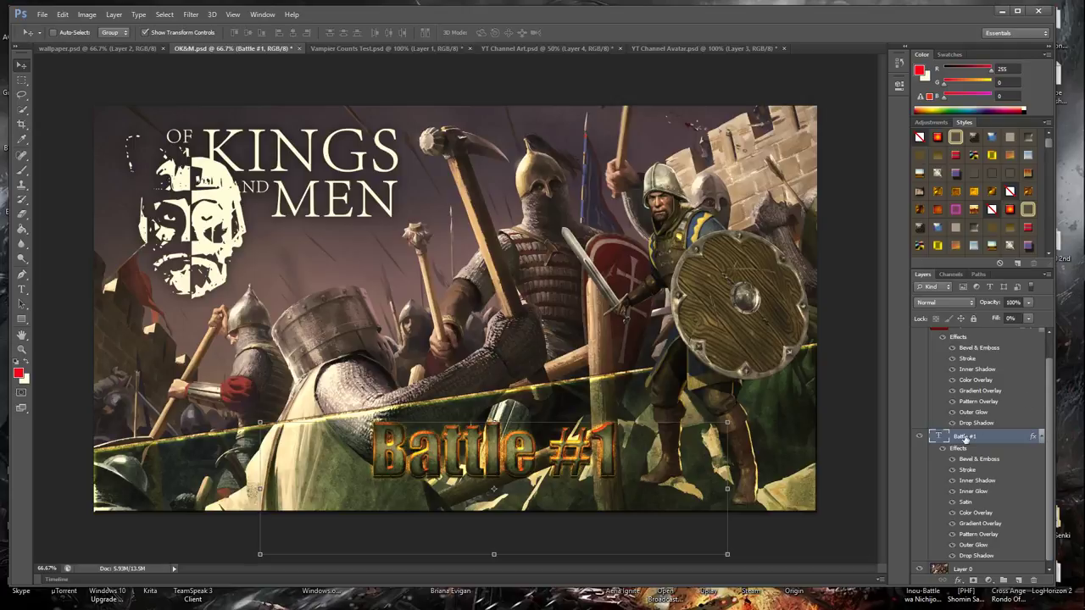
Toggle the visibility of the battle scene background, Layer 0, off and back on
scroll(994, 534, "up", 2)
scroll(981, 455, "down", 2)
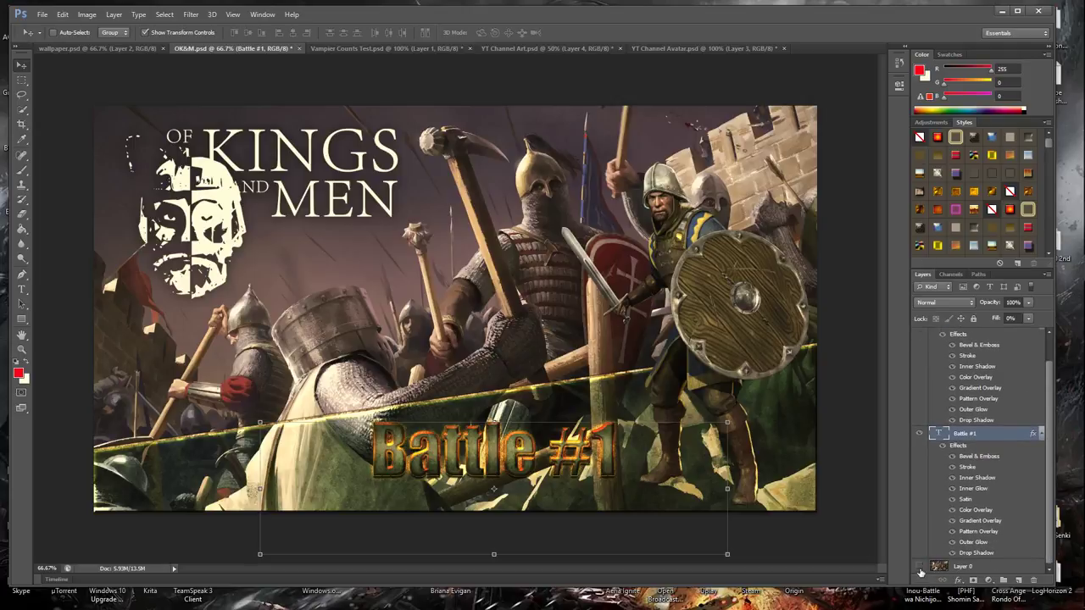
left_click(919, 566)
left_click(919, 566)
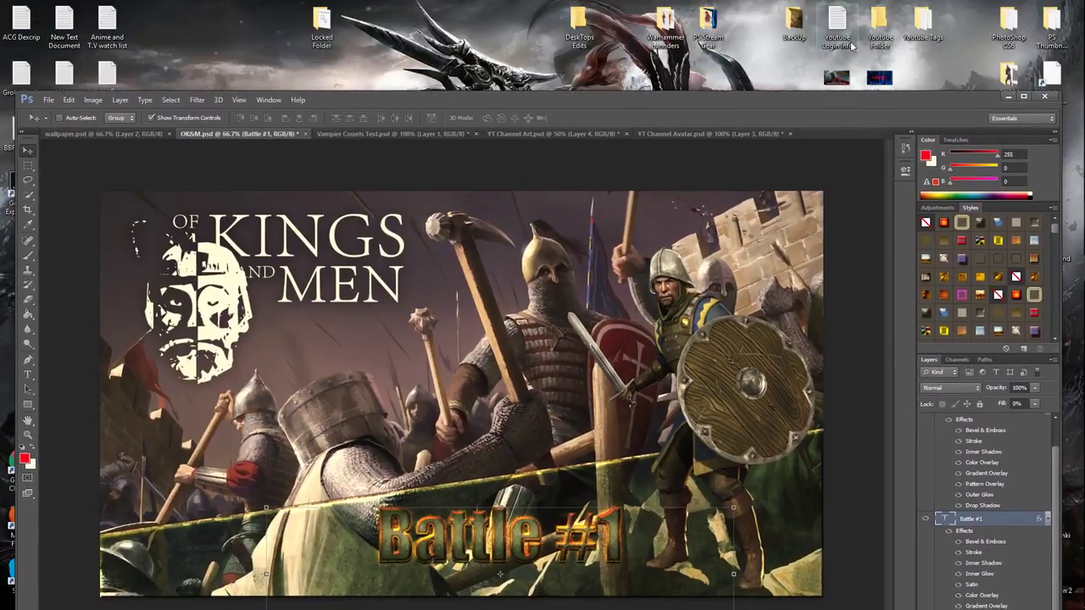
Look through the PS Stream Gear, Youtube Tags and OK&M desktop folders and view the Header-Flat logo image
left_click(922, 24)
double_click(706, 38)
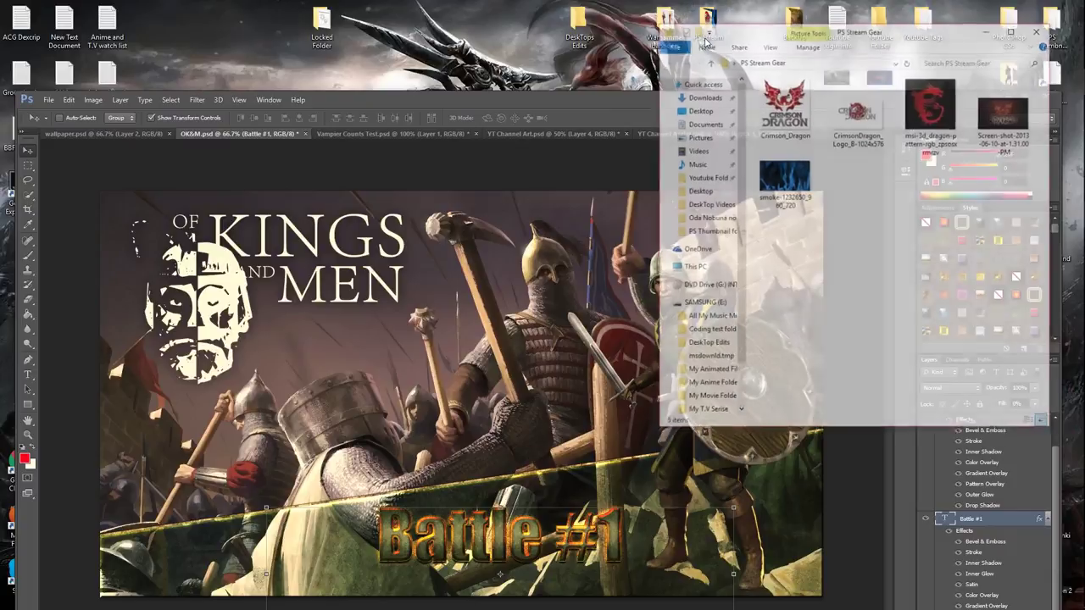
left_click(1044, 8)
double_click(926, 34)
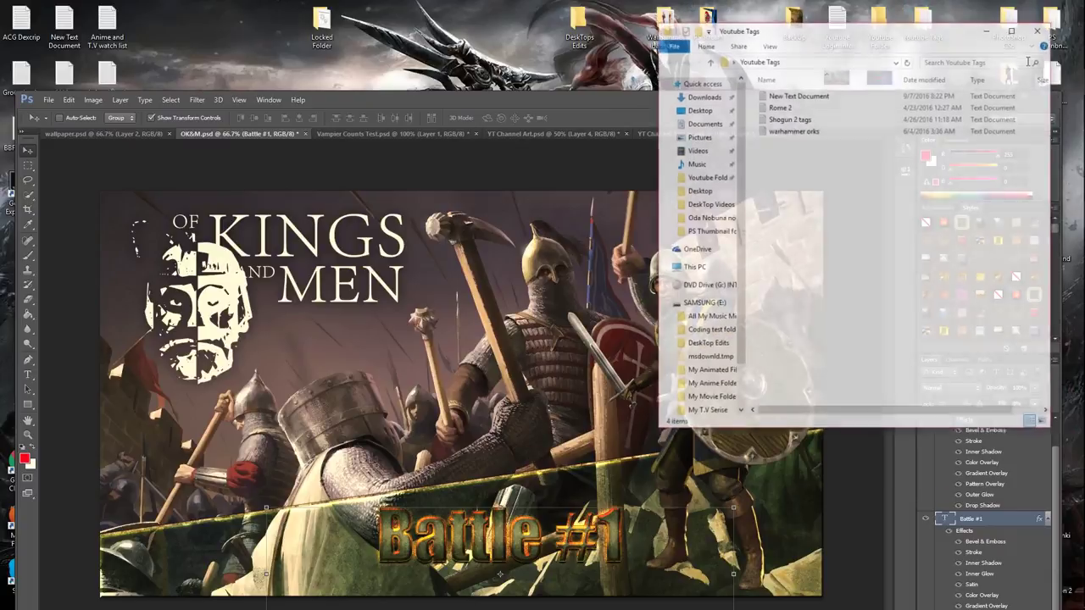
left_click(1039, 28)
double_click(1021, 75)
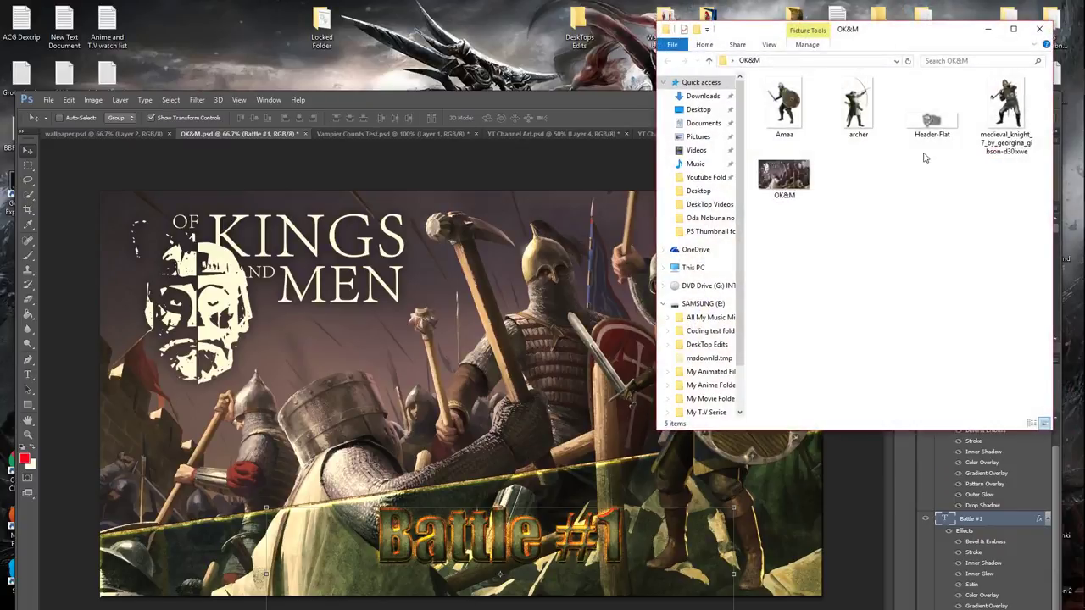
double_click(931, 110)
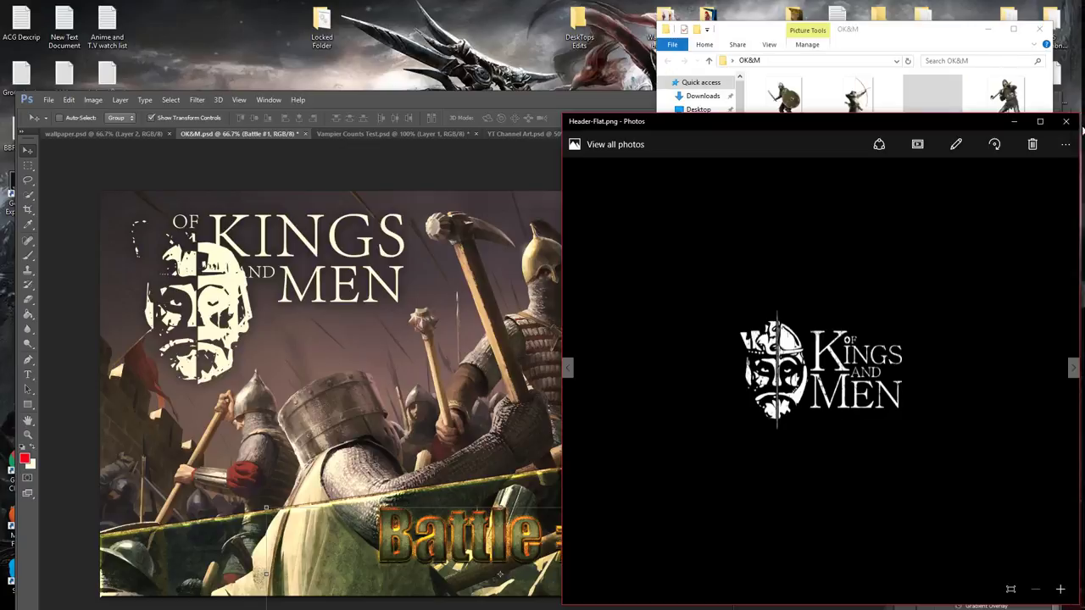
left_click(1064, 121)
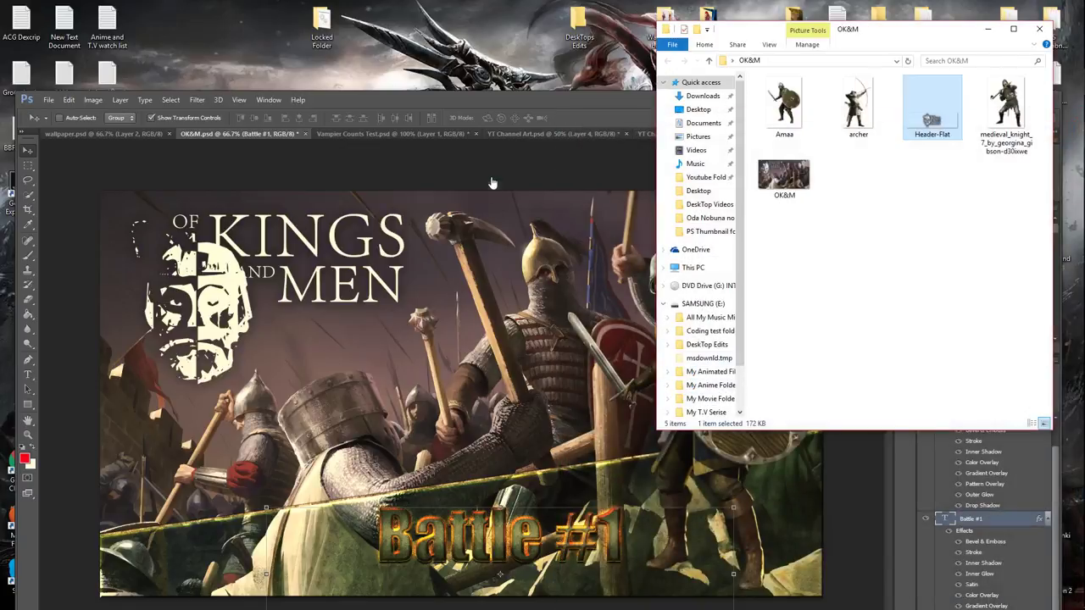
View the archer image from the OK&M folder and return to the Of Kings and Men thumbnail in Photoshop
double_click(503, 100)
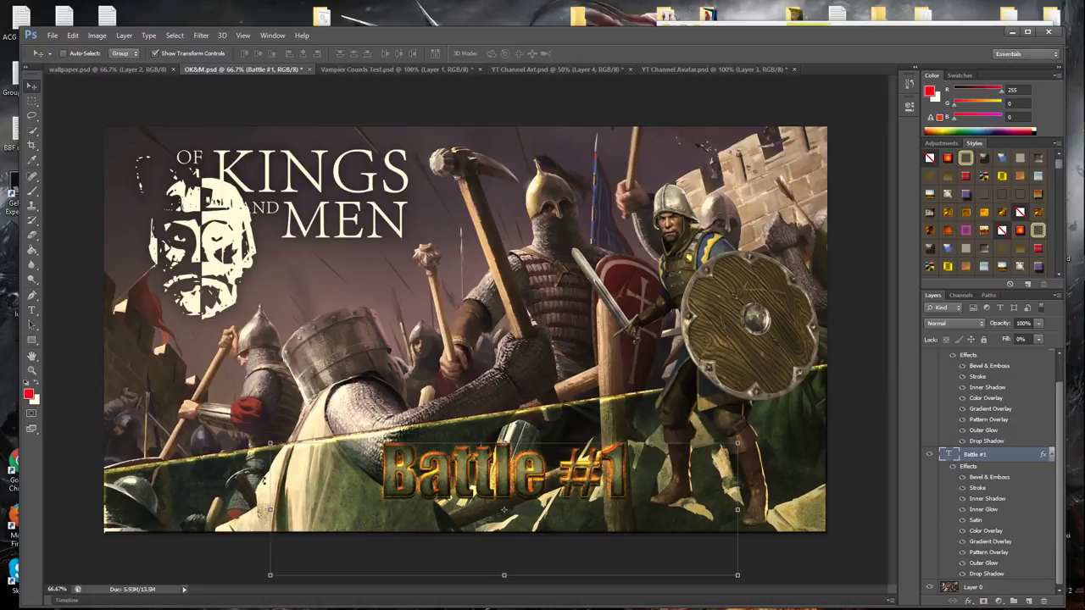
left_click_drag(930, 36, 997, 118)
left_click(996, 41)
left_click(987, 29)
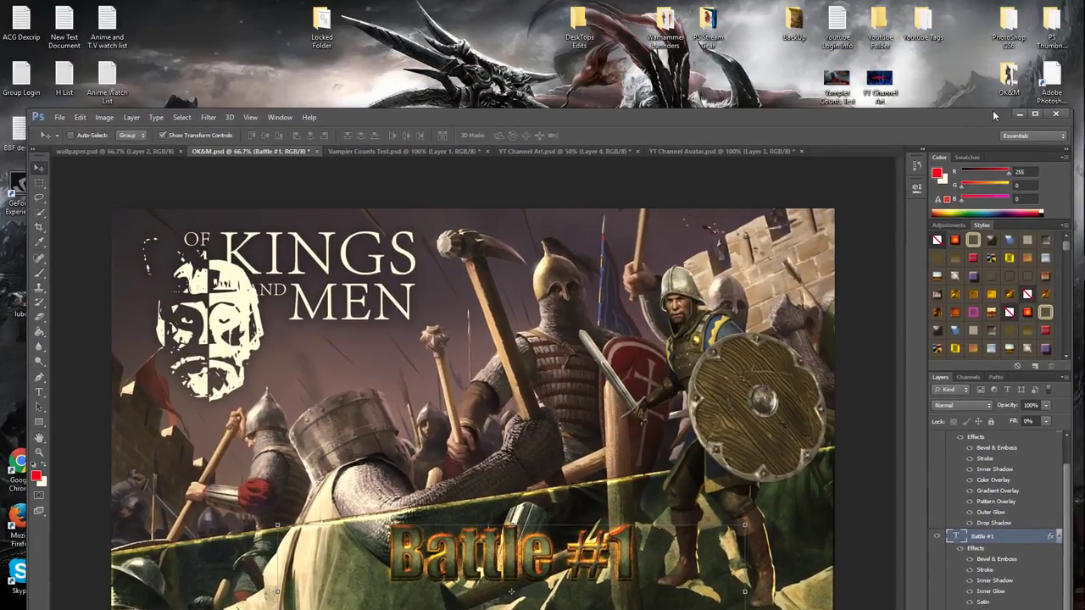
key("alt+Tab")
left_click(863, 117)
double_click(863, 117)
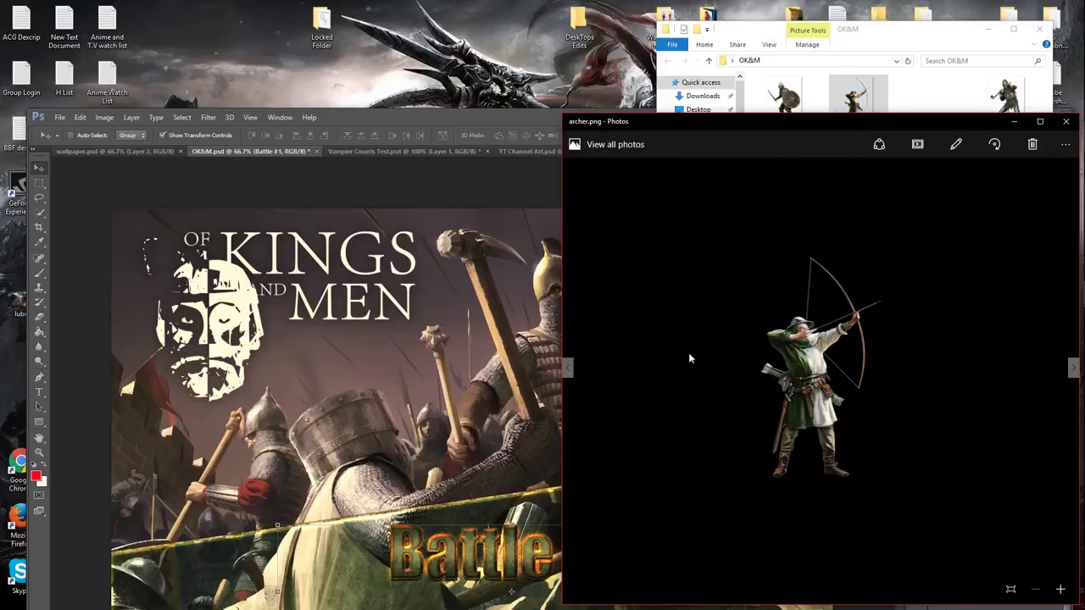
left_click(1066, 121)
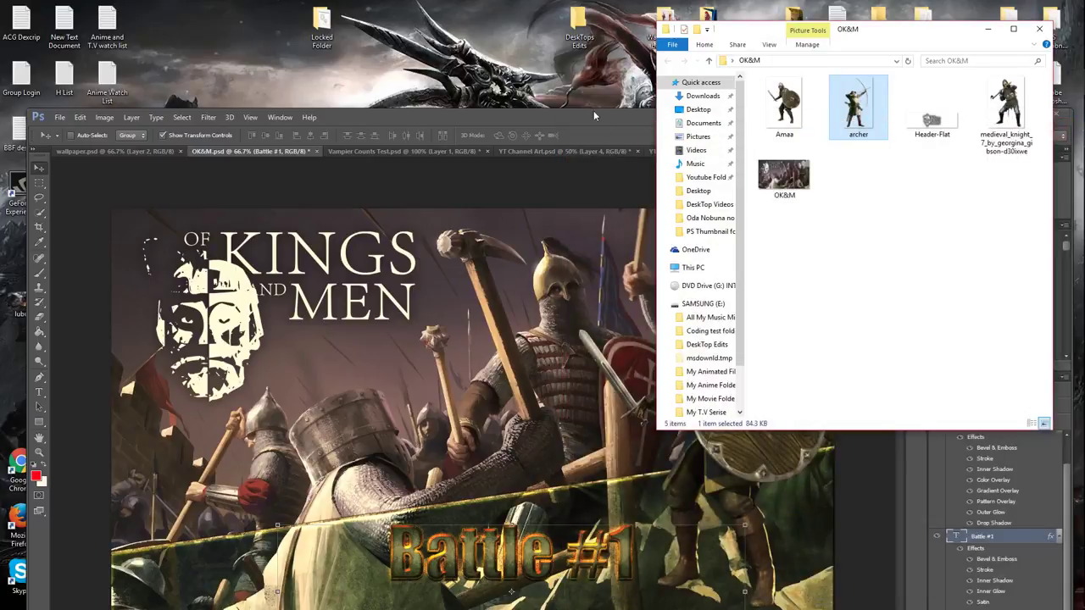
left_click_drag(593, 110, 605, 33)
double_click(605, 33)
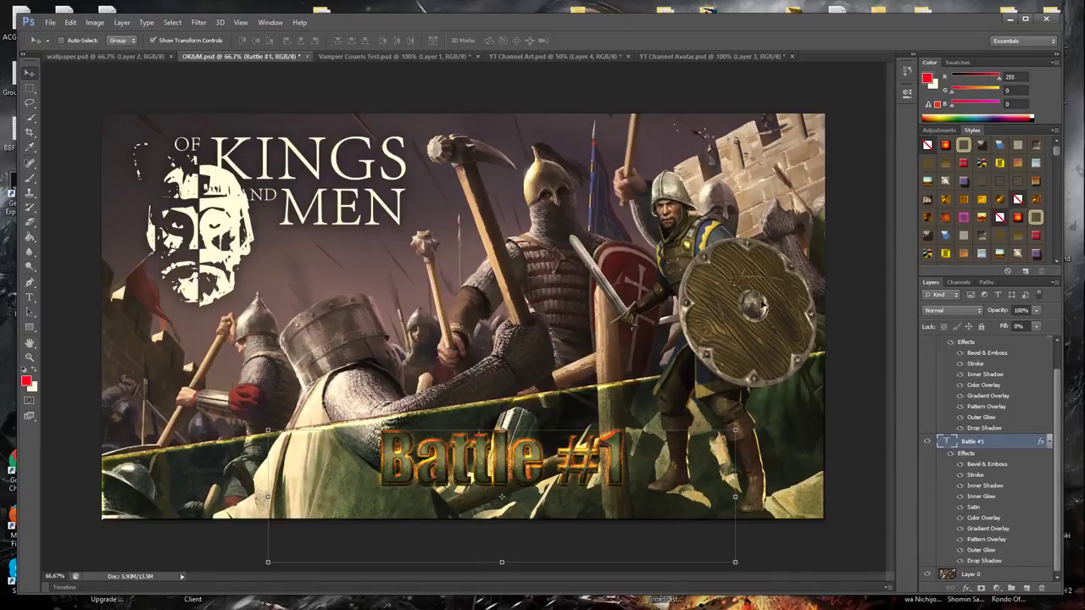
Try moving and shrinking the shield-bearing soldier on Layer 1, cancel the resize, and put him back beside the Battle #1 text
scroll(969, 443, "up", 2)
left_click(970, 342)
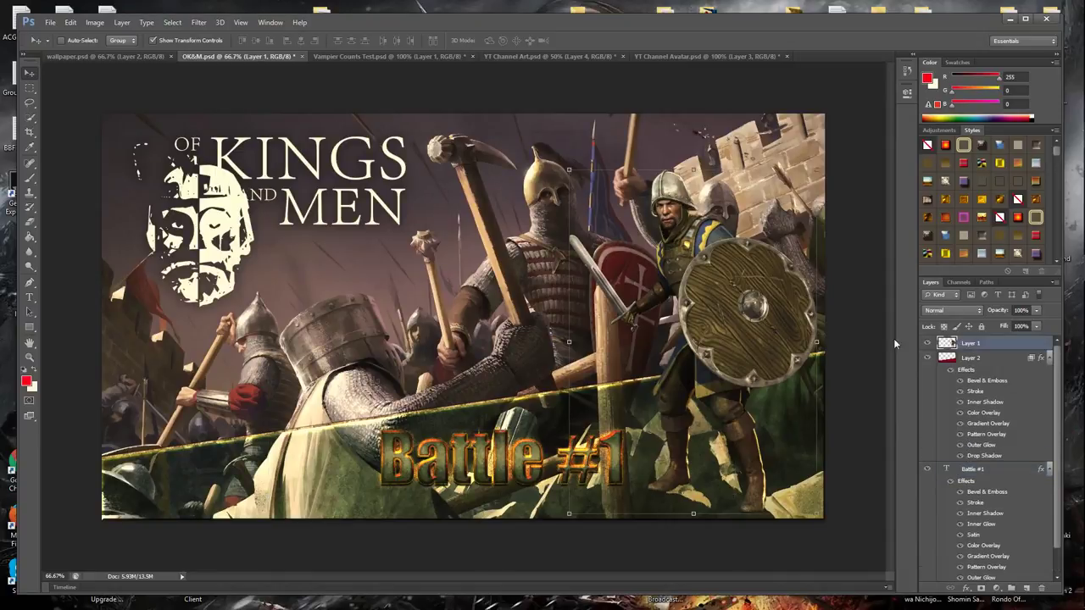
left_click_drag(734, 318, 564, 288)
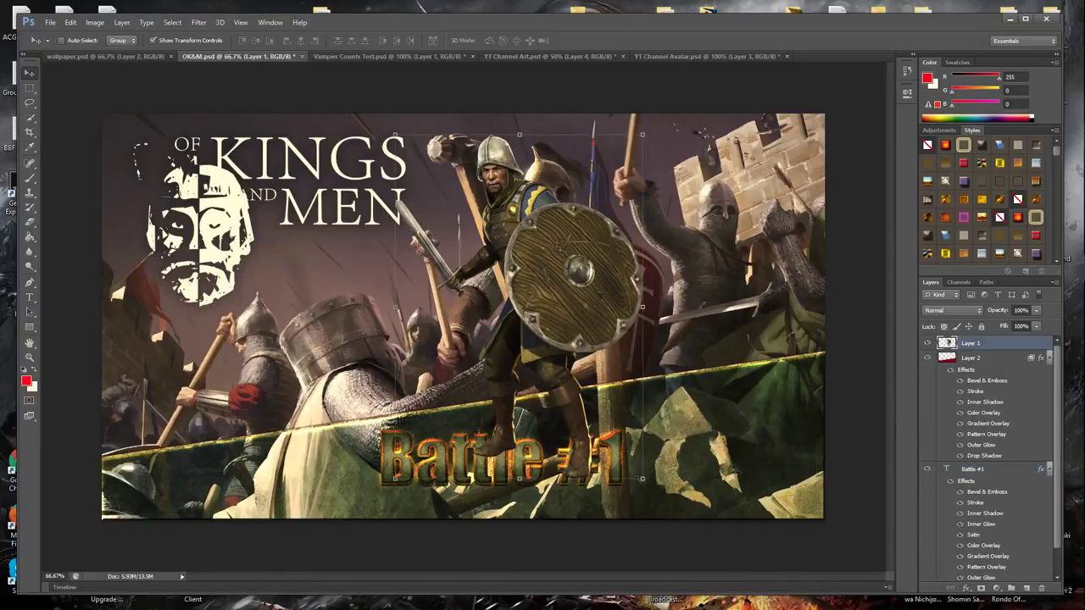
left_click_drag(642, 479, 576, 391)
left_click_drag(531, 283, 760, 387)
left_click(570, 40)
left_click_drag(538, 206, 704, 295)
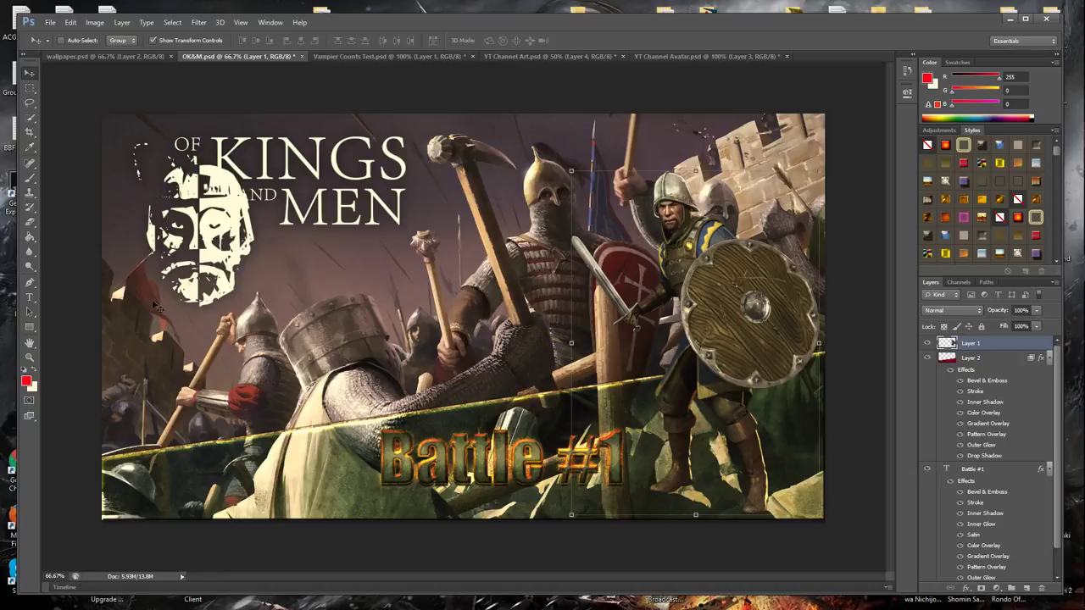
Show the Total War Center design in wallpaper.psd and return to OK&M.psd
left_click(95, 57)
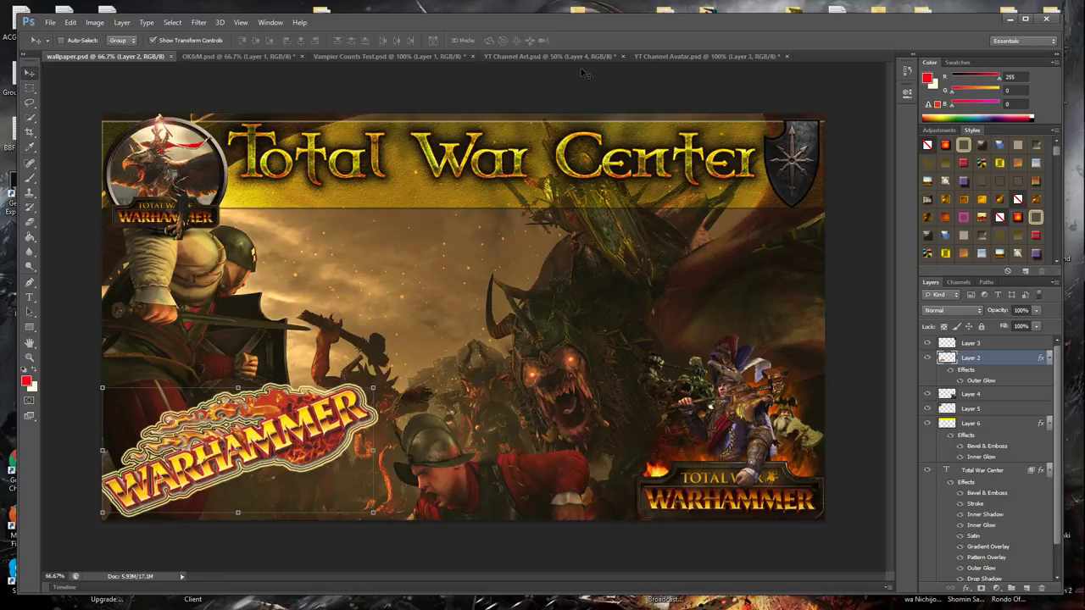
left_click(251, 53)
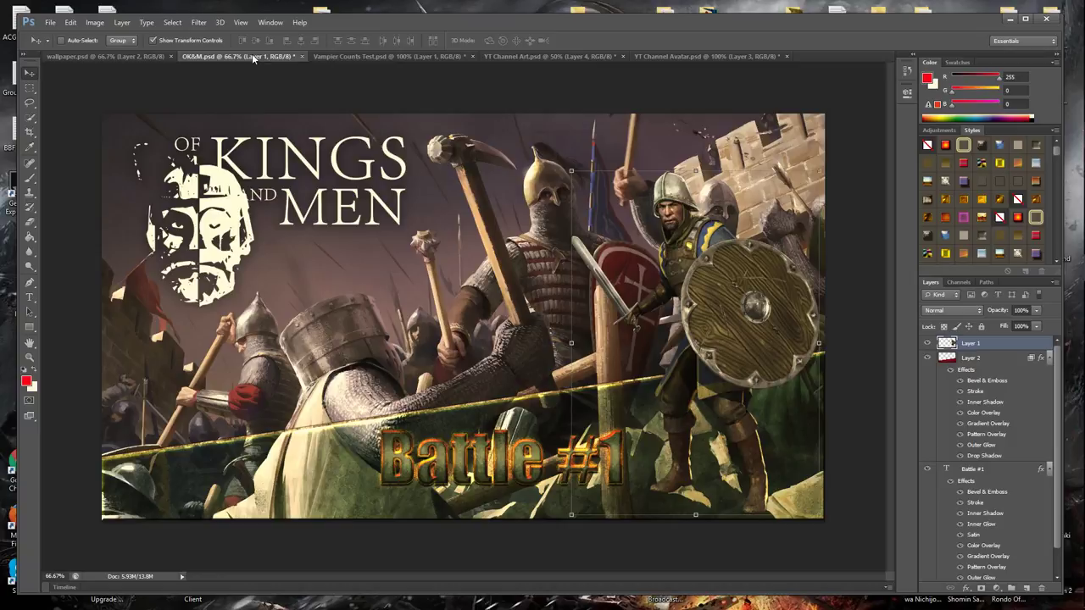
Switch to the MixedGaming YouTube channel page in Chrome and reload it to examine its banner, avatar and uploads
mouse_move(1075, 241)
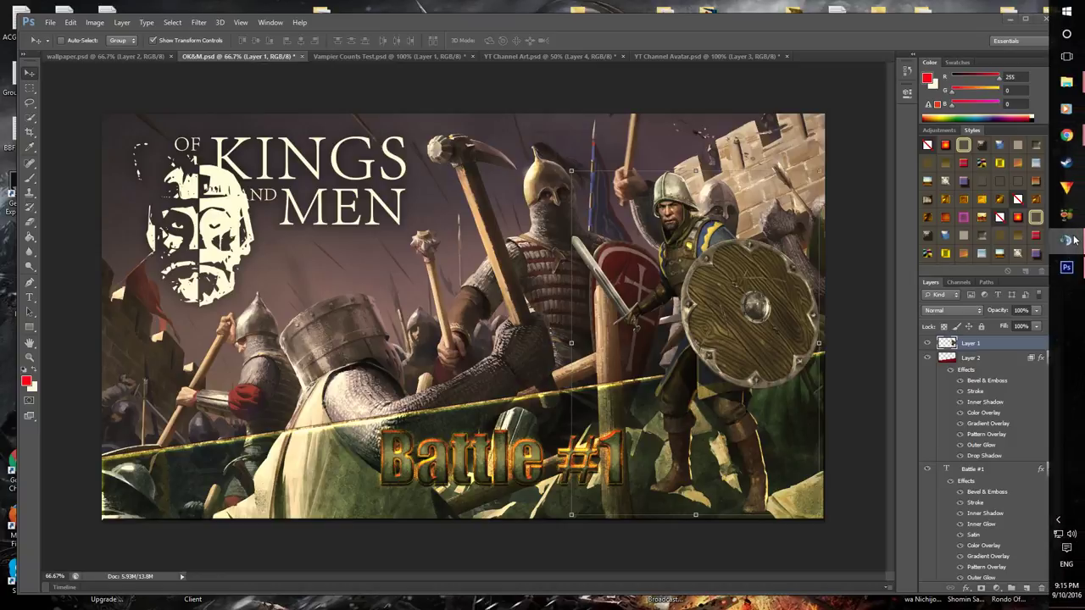
mouse_move(1066, 134)
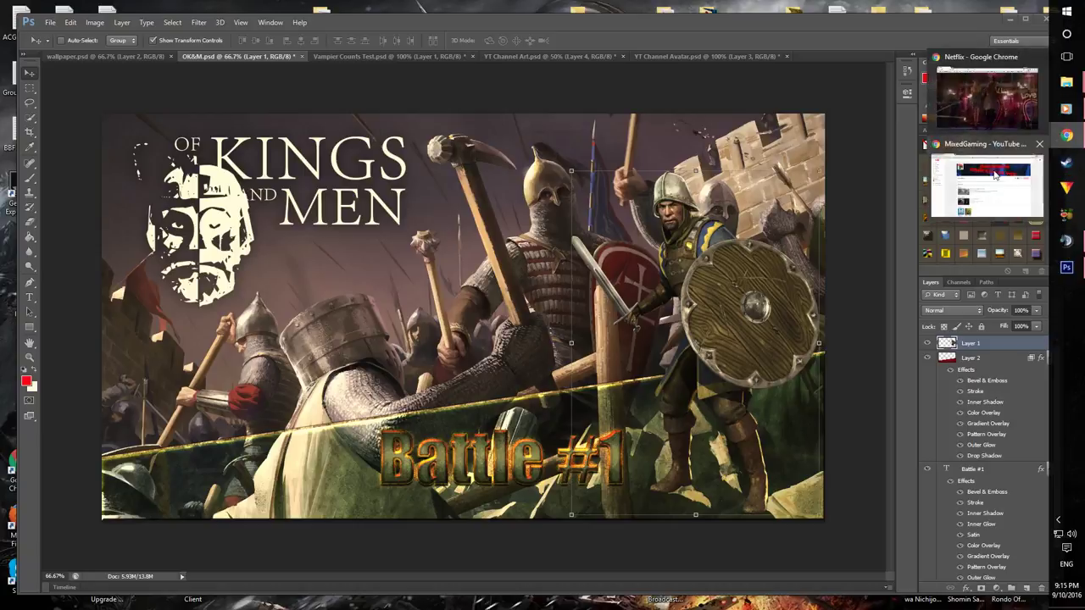
left_click(994, 175)
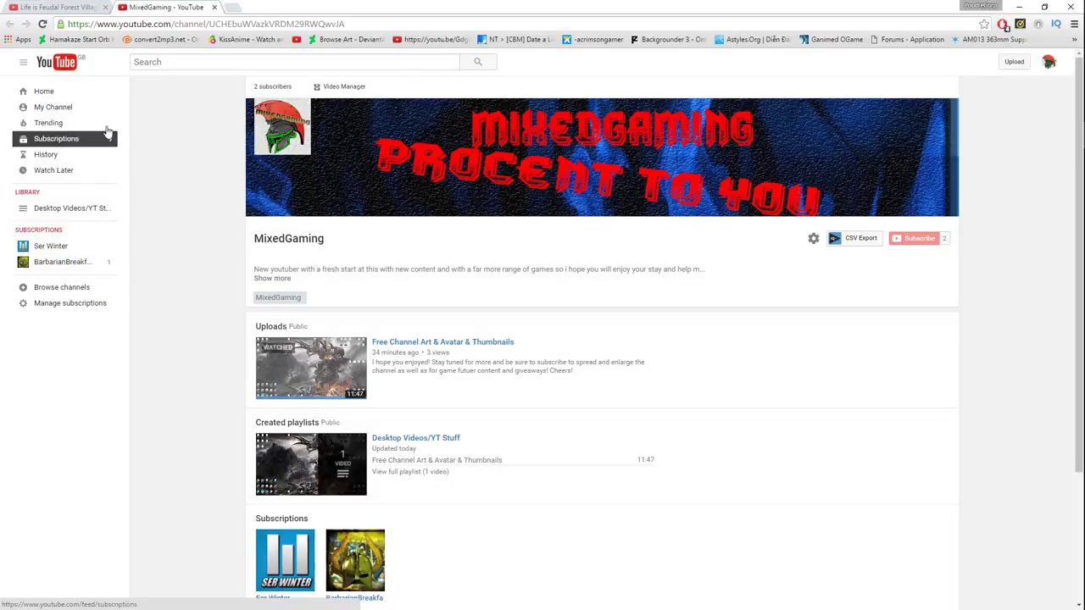
left_click(81, 111)
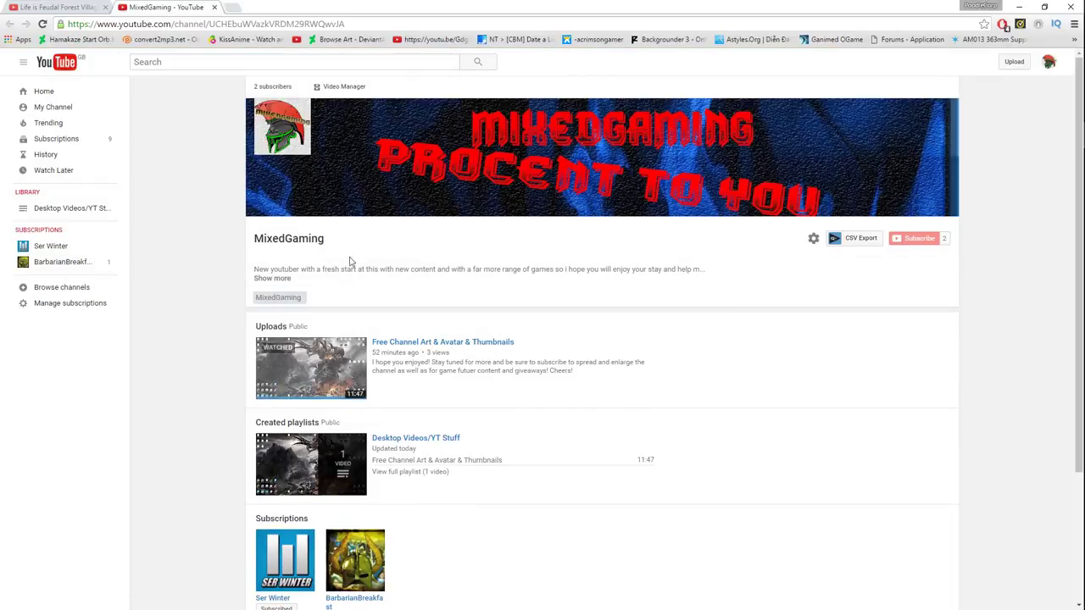
left_click(82, 114)
left_click_drag(537, 343, 397, 307)
key("F5")
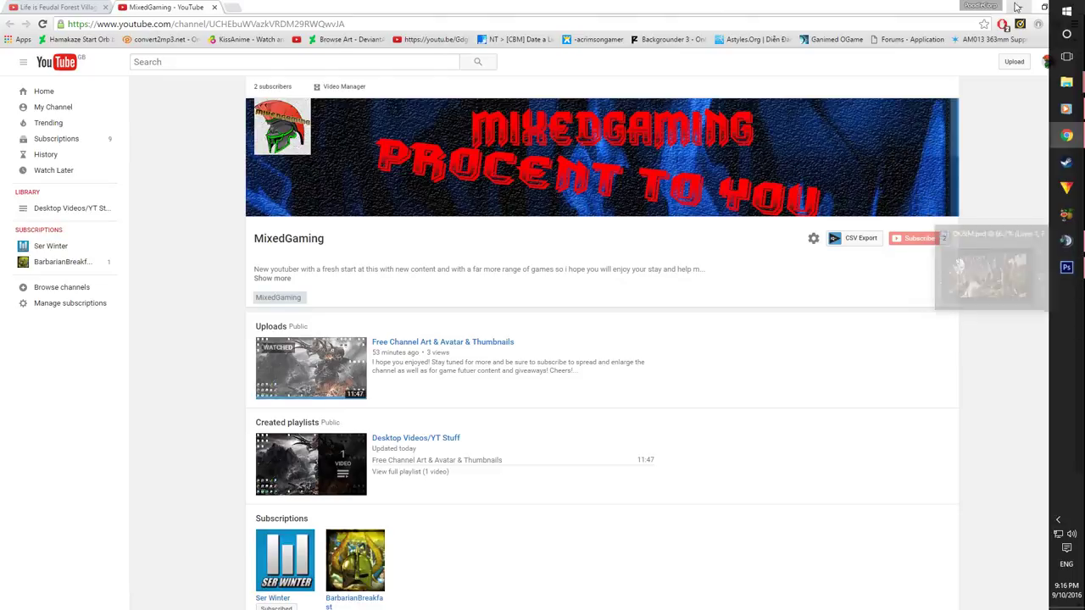
Switch back to Photoshop and show YT Channel Avatar.psd followed by YT Channel Art.psd
left_click(983, 271)
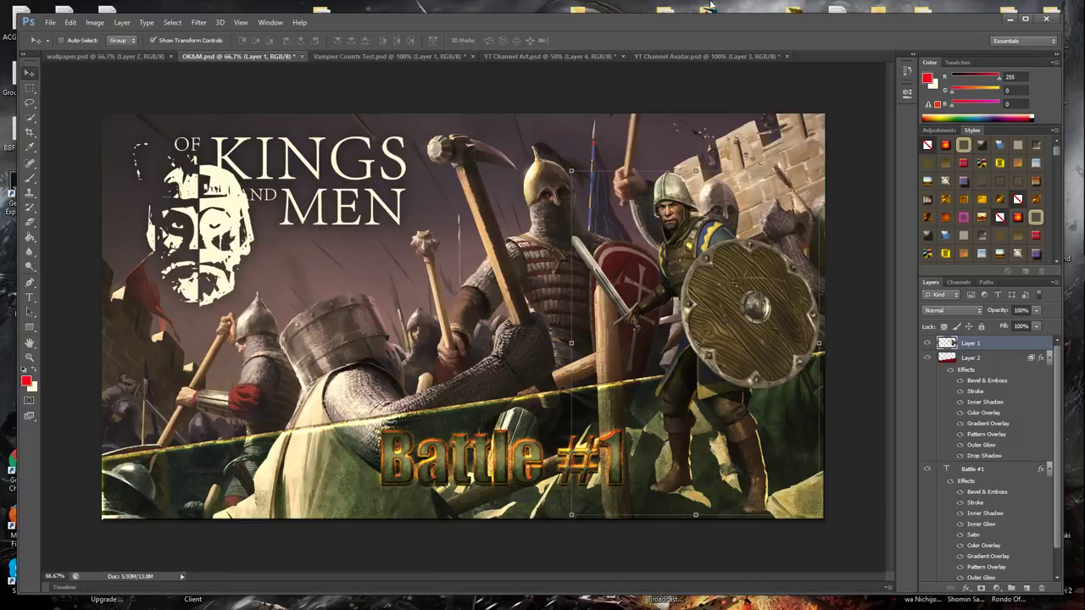
left_click(727, 55)
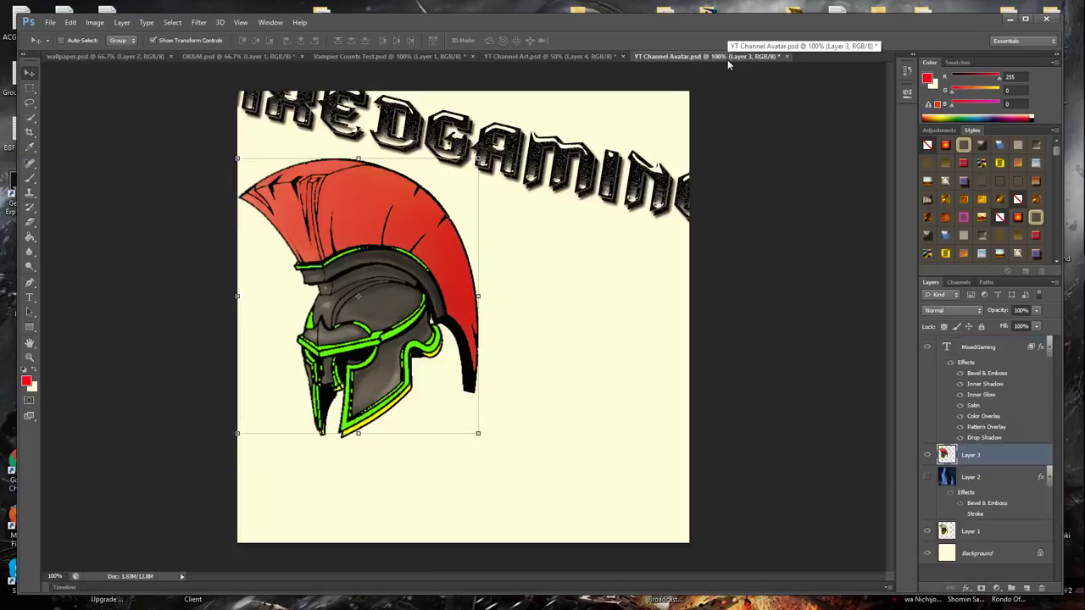
left_click(553, 56)
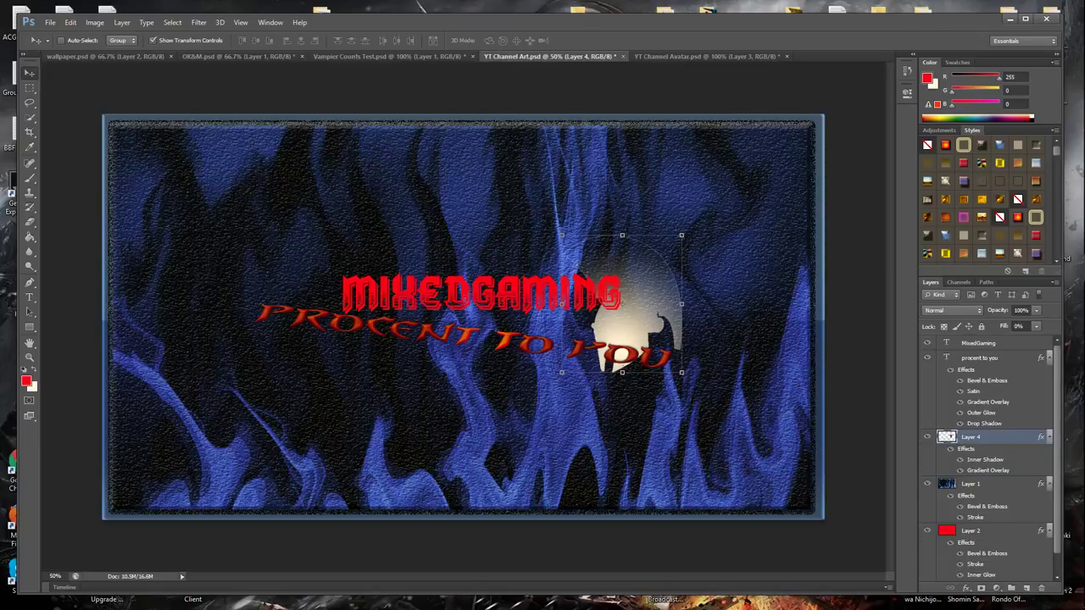